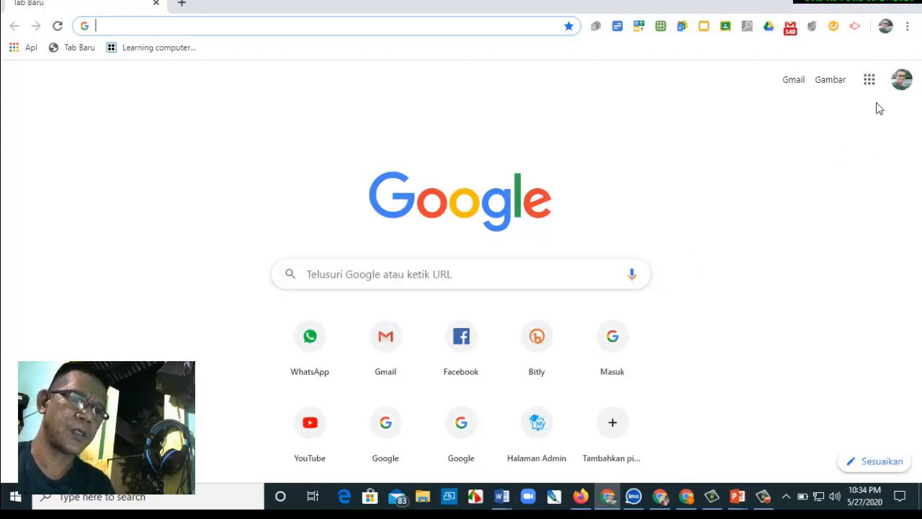
Go to Google Drive's My Drive (Drive Saya) page from Chrome's Google apps grid
{"action": "key", "text": "Tab"}
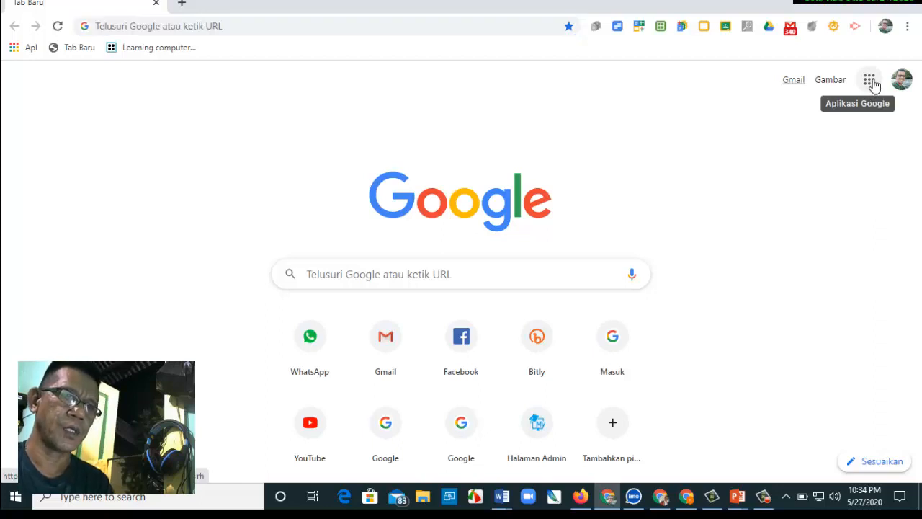
{"action": "left_click", "coordinate": [870, 81]}
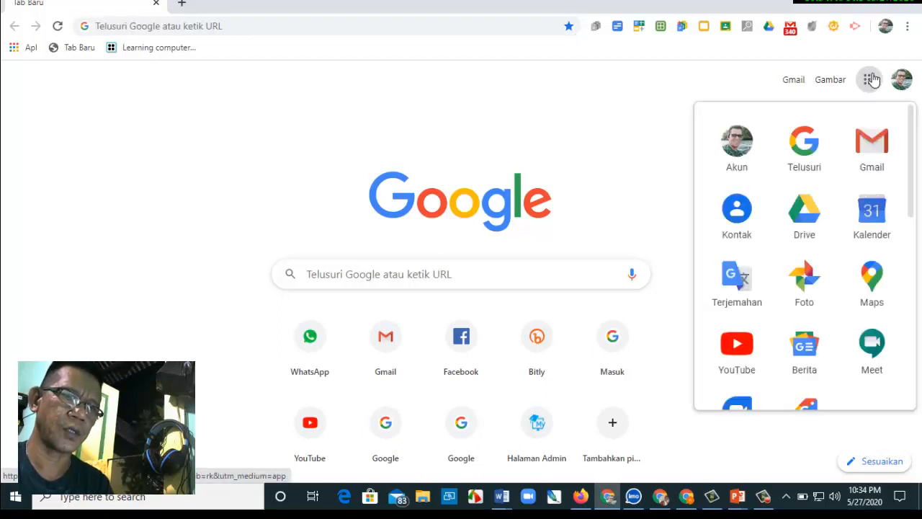
{"action": "left_click", "coordinate": [811, 216]}
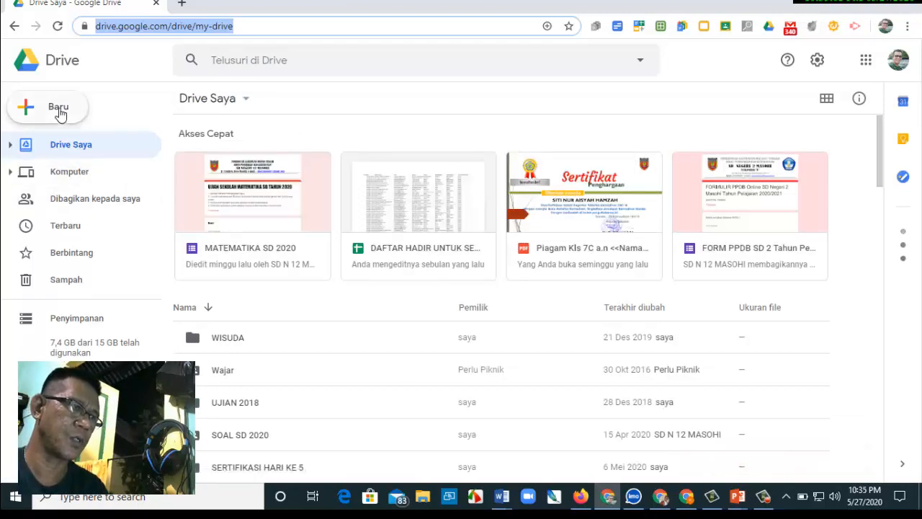
Add a new folder called 'LATIHAN SOAL' under My Drive (Drive Saya)
{"action": "left_click", "coordinate": [248, 105]}
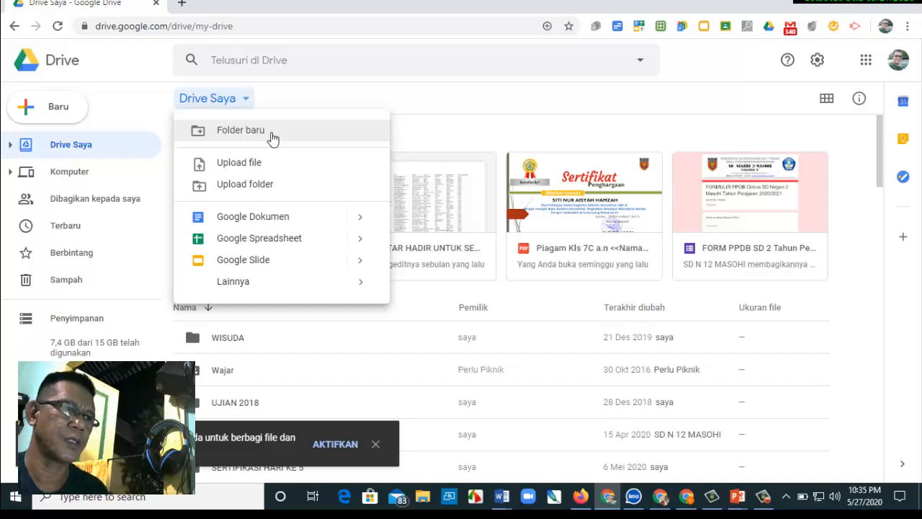
{"action": "left_click", "coordinate": [268, 134]}
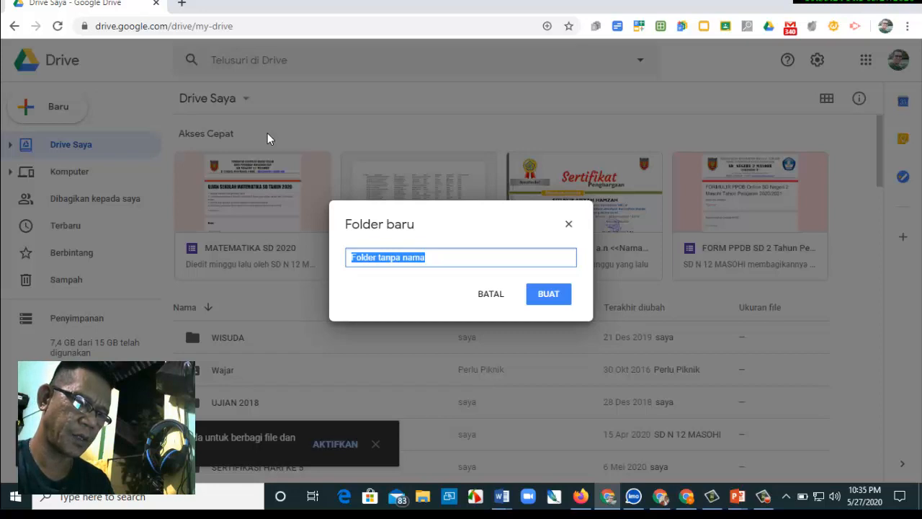
{"action": "key", "text": "BackSpace"}
{"action": "type", "text": "la"}
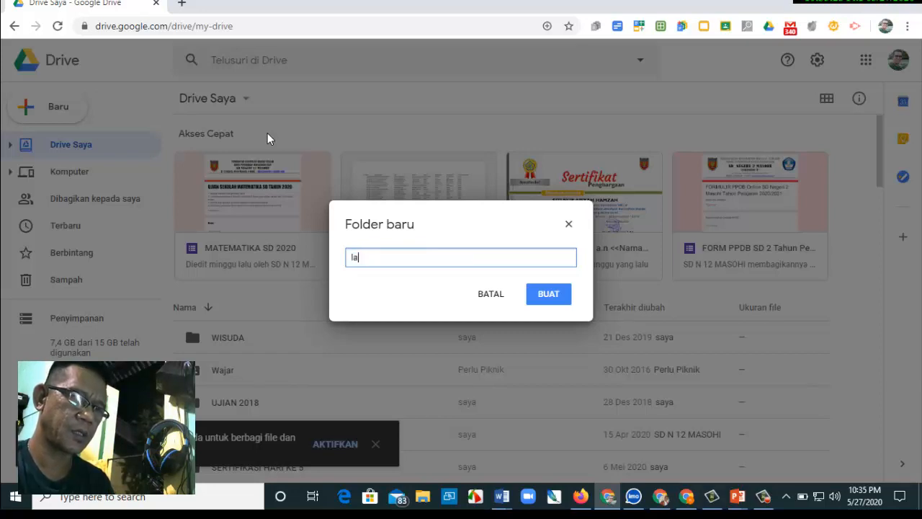
{"action": "key", "text": "BackSpace"}
{"action": "key", "text": "BackSpace"}
{"action": "type", "text": "LATIHAN SOAL"}
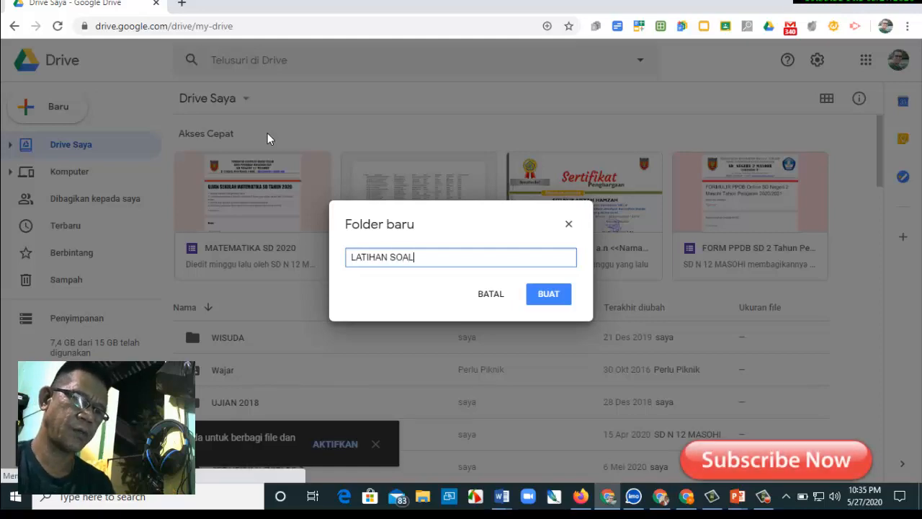
{"action": "left_click", "coordinate": [567, 301]}
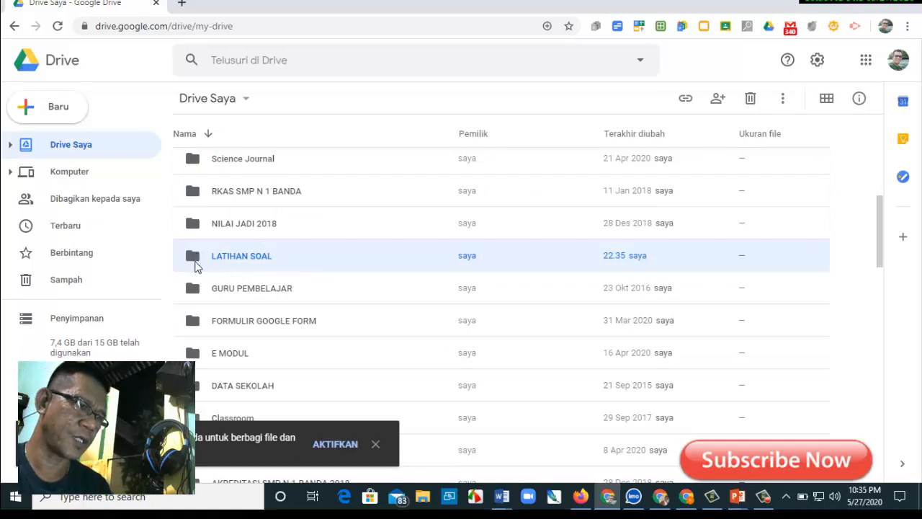
Colour the LATIHAN SOAL folder dark green
{"action": "left_click", "coordinate": [375, 444]}
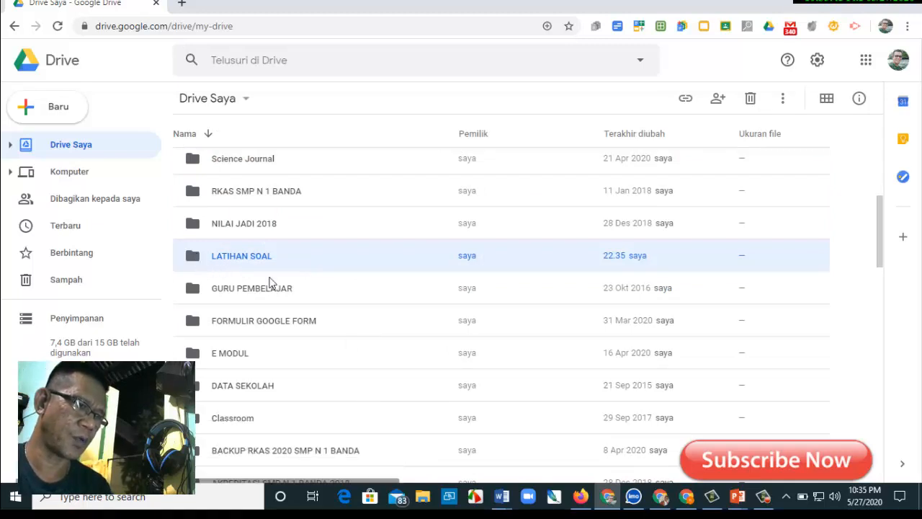
{"action": "right_click", "coordinate": [196, 264]}
{"action": "mouse_move", "coordinate": [263, 358]}
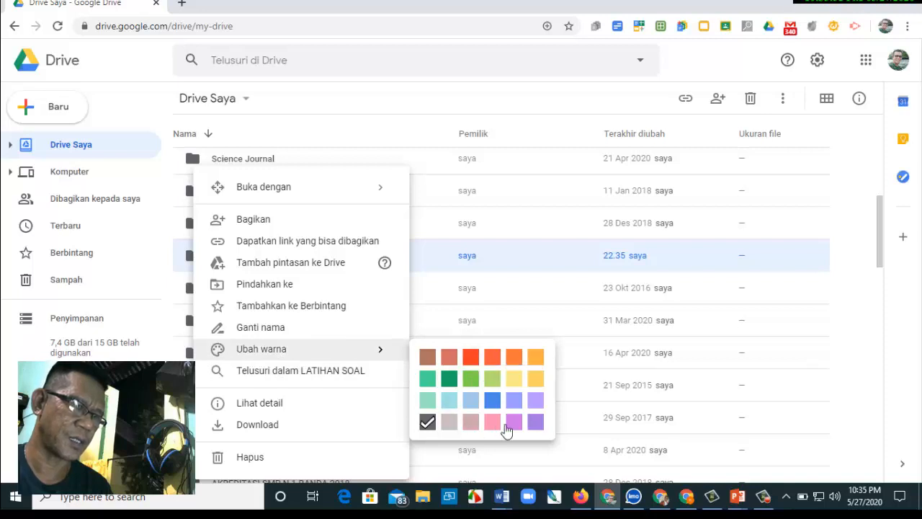
{"action": "left_click", "coordinate": [454, 382]}
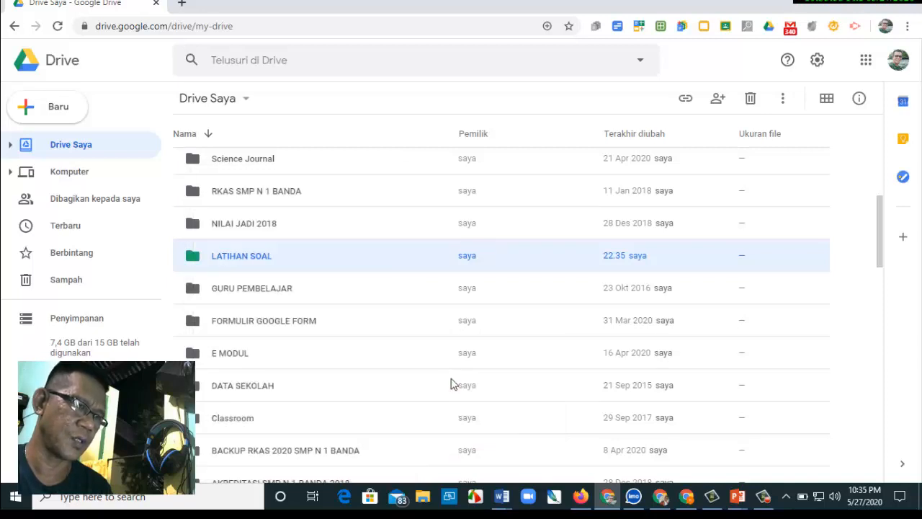
Open the still-empty LATIHAN SOAL folder, then return to the Word quiz document
{"action": "double_click", "coordinate": [243, 266]}
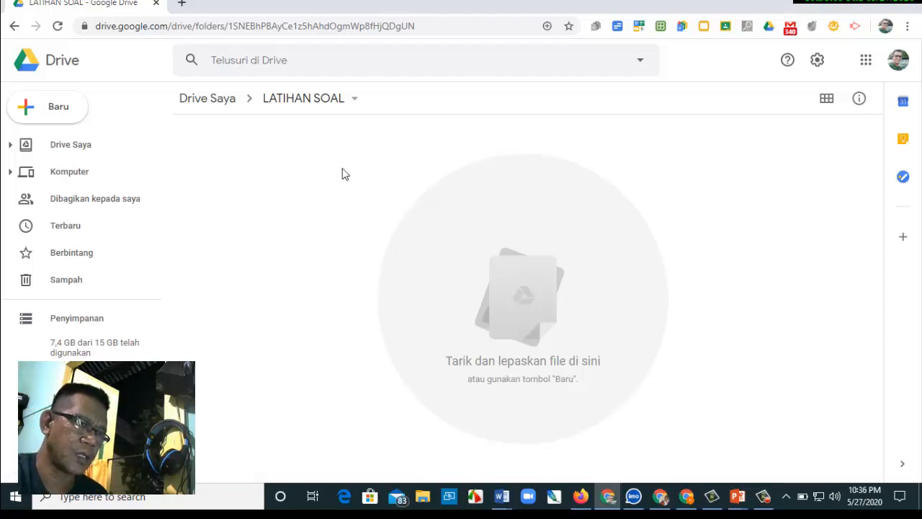
{"action": "mouse_move", "coordinate": [504, 496]}
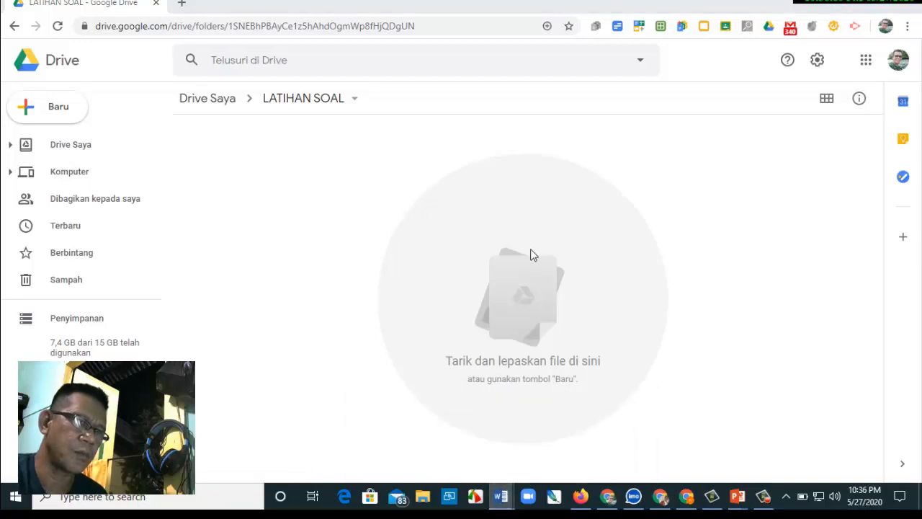
{"action": "key", "text": "alt+Tab"}
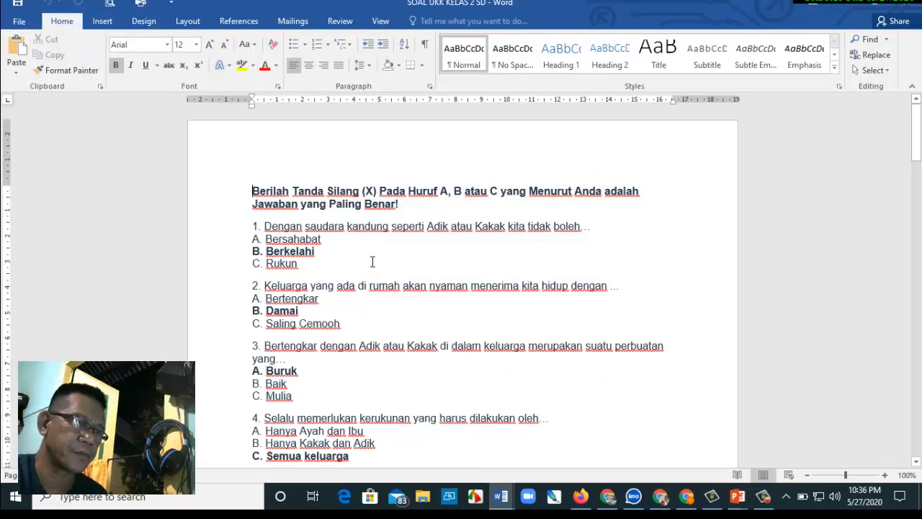
{"action": "left_click", "coordinate": [268, 244]}
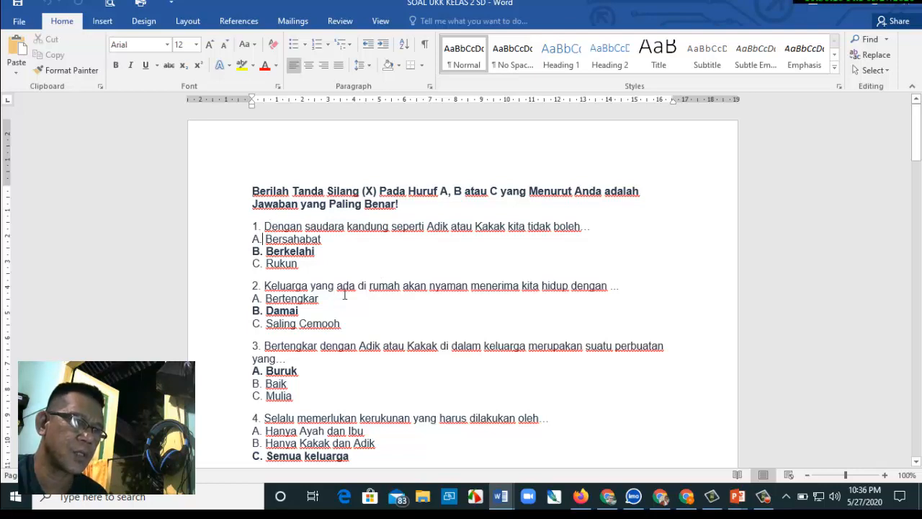
{"action": "scroll", "coordinate": [344, 295], "scroll_direction": "down", "scroll_amount": 5}
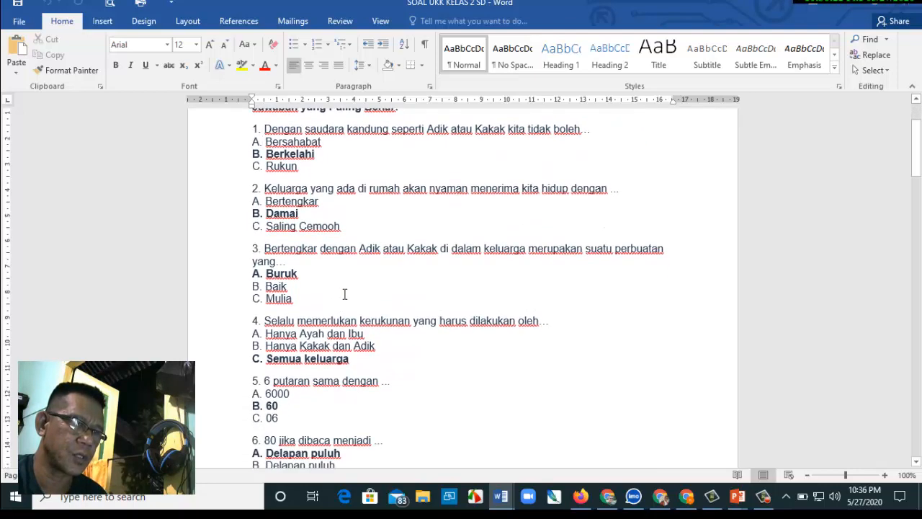
{"action": "scroll", "coordinate": [346, 293], "scroll_direction": "down", "scroll_amount": 7}
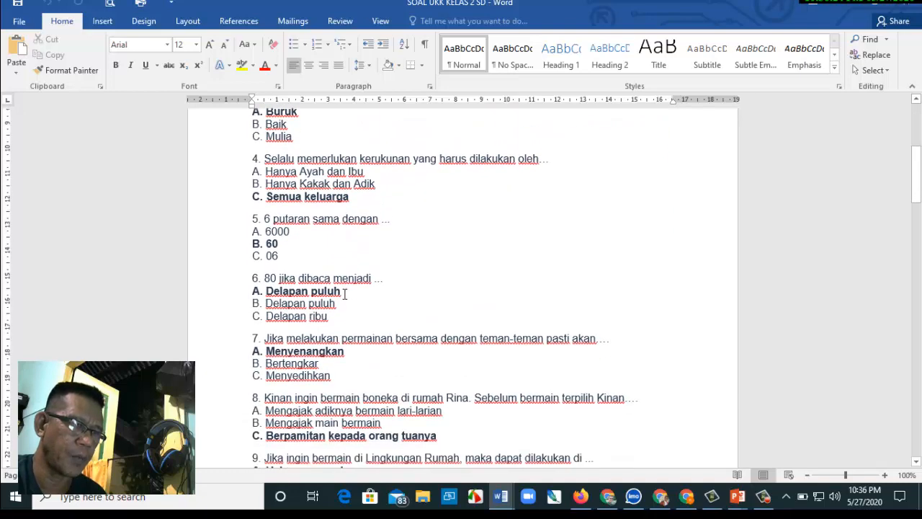
{"action": "scroll", "coordinate": [344, 295], "scroll_direction": "down", "scroll_amount": 10}
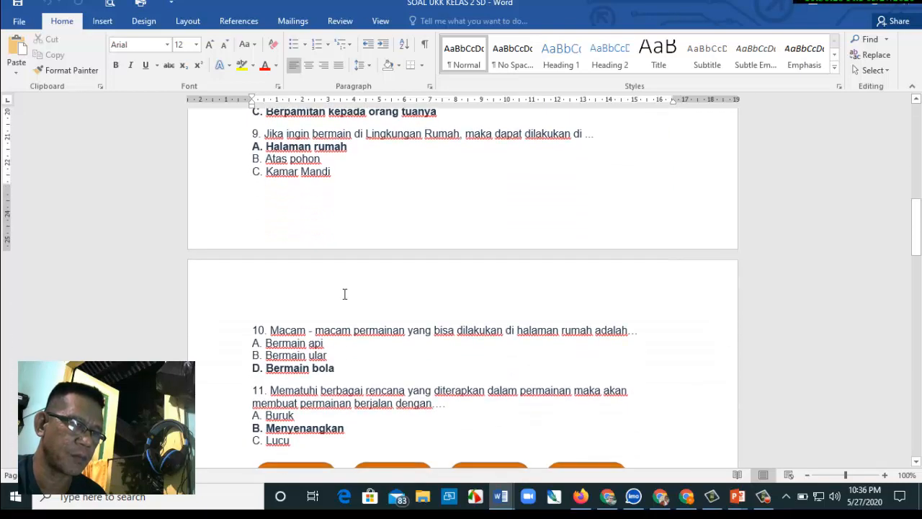
{"action": "scroll", "coordinate": [344, 294], "scroll_direction": "down", "scroll_amount": 4}
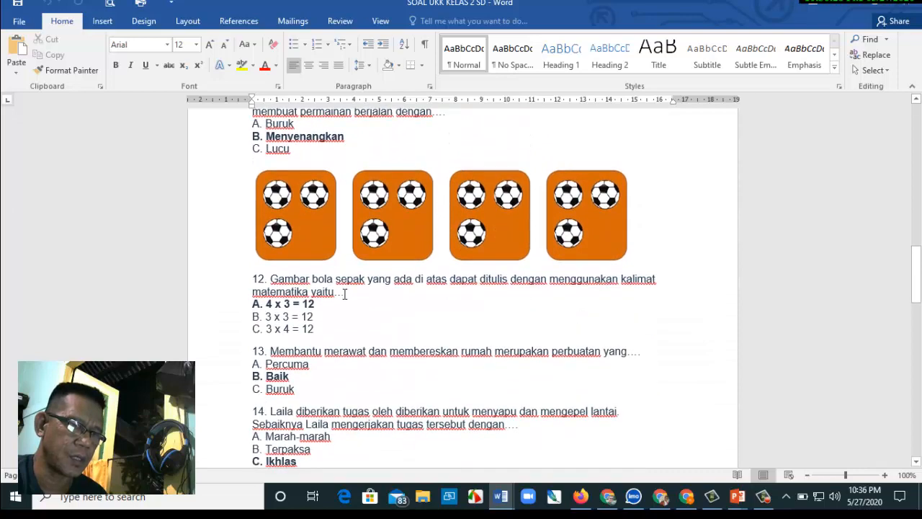
{"action": "scroll", "coordinate": [344, 294], "scroll_direction": "down", "scroll_amount": 3}
{"action": "scroll", "coordinate": [344, 294], "scroll_direction": "up", "scroll_amount": 17}
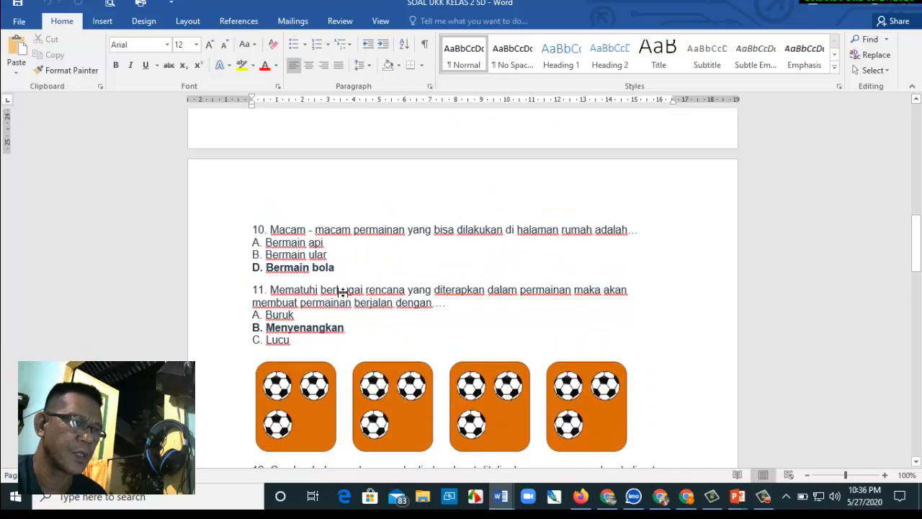
{"action": "scroll", "coordinate": [344, 294], "scroll_direction": "up", "scroll_amount": 12}
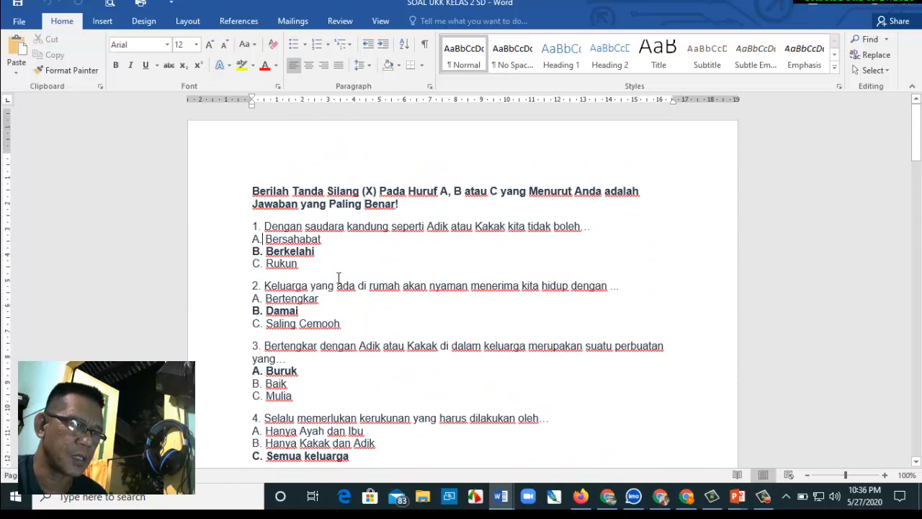
{"action": "scroll", "coordinate": [339, 278], "scroll_direction": "down", "scroll_amount": 3}
{"action": "scroll", "coordinate": [339, 278], "scroll_direction": "down", "scroll_amount": 5}
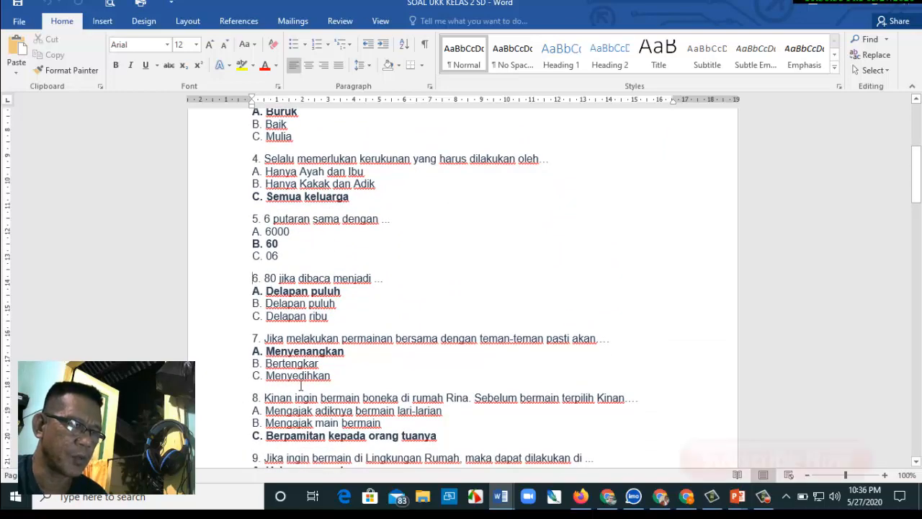
{"action": "left_click_drag", "start_coordinate": [301, 384], "coordinate": [578, 309]}
{"action": "scroll", "coordinate": [411, 230], "scroll_direction": "up", "scroll_amount": 10}
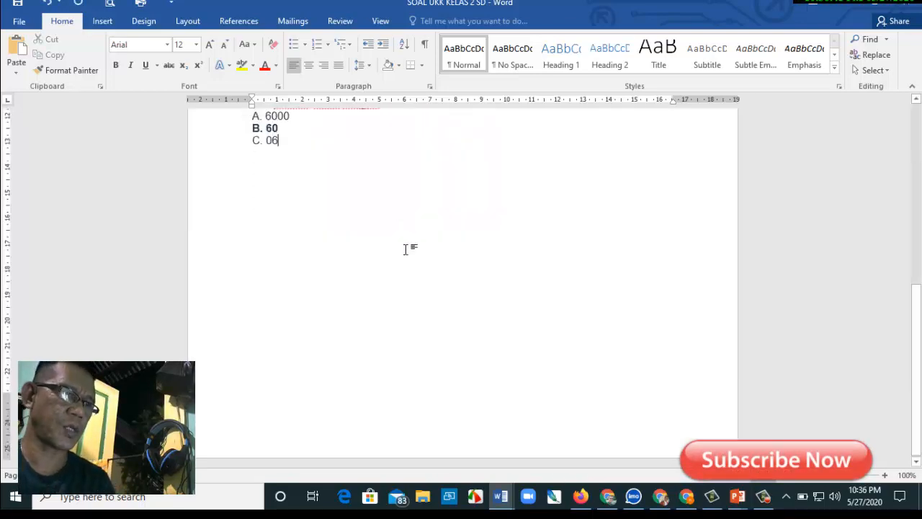
{"action": "scroll", "coordinate": [412, 240], "scroll_direction": "up", "scroll_amount": 3}
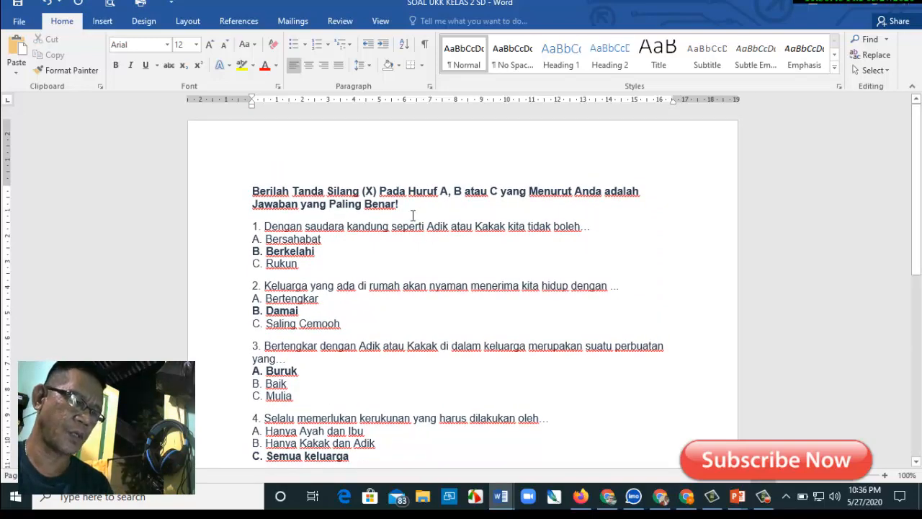
{"action": "scroll", "coordinate": [407, 238], "scroll_direction": "down", "scroll_amount": 20}
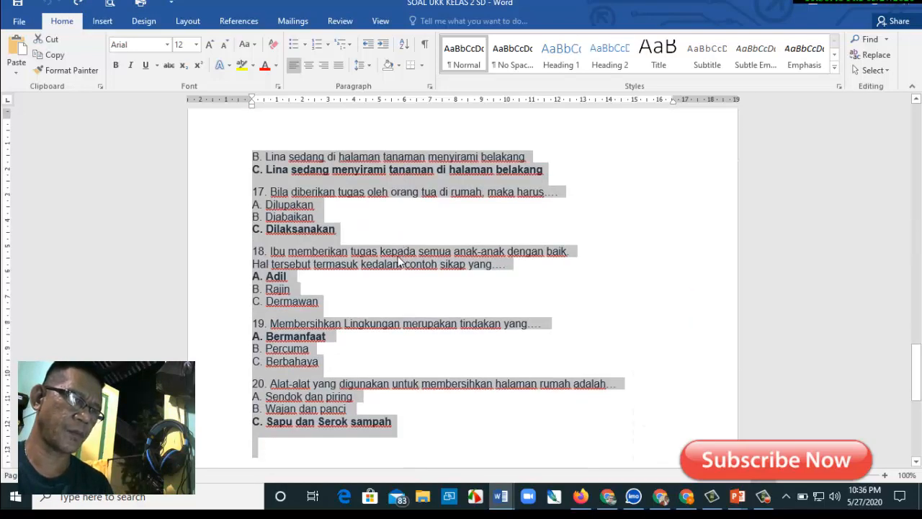
{"action": "scroll", "coordinate": [401, 259], "scroll_direction": "down", "scroll_amount": 3}
{"action": "scroll", "coordinate": [401, 263], "scroll_direction": "down", "scroll_amount": 2}
{"action": "scroll", "coordinate": [401, 262], "scroll_direction": "up", "scroll_amount": 15}
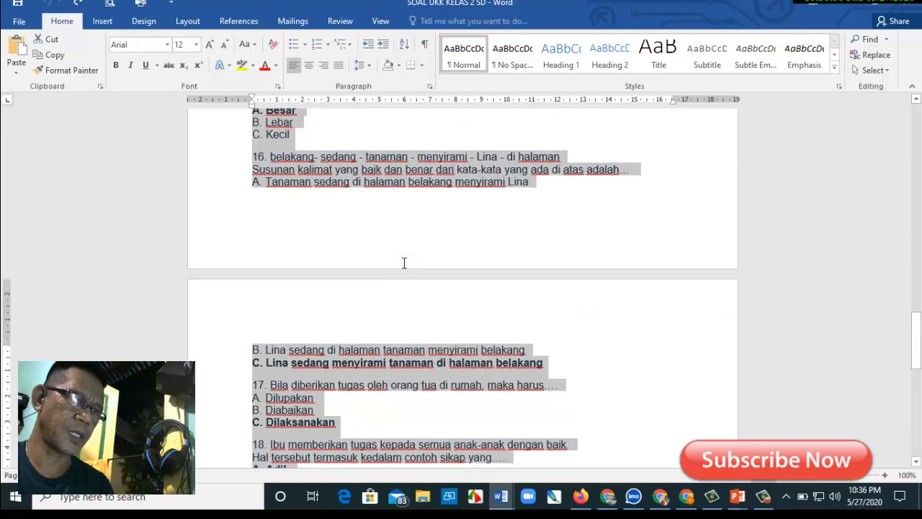
{"action": "scroll", "coordinate": [401, 263], "scroll_direction": "up", "scroll_amount": 15}
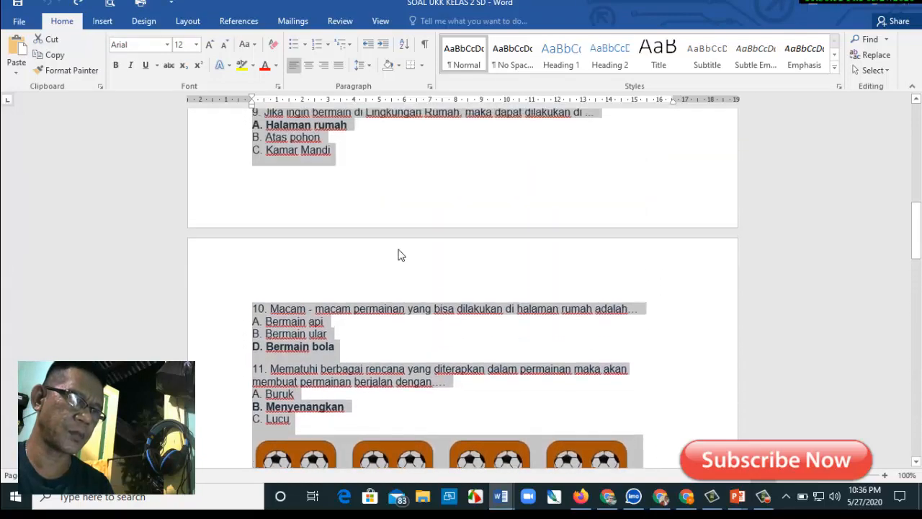
{"action": "scroll", "coordinate": [403, 247], "scroll_direction": "up", "scroll_amount": 8}
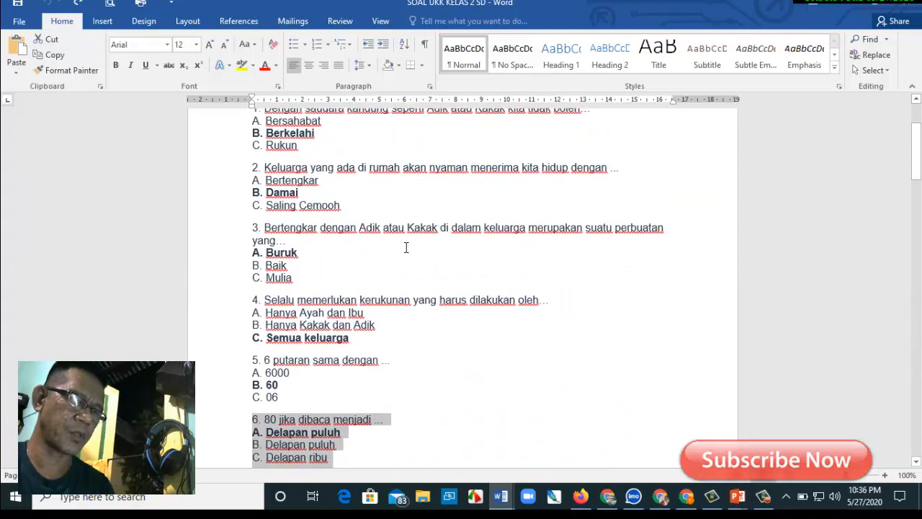
{"action": "scroll", "coordinate": [406, 247], "scroll_direction": "up", "scroll_amount": 1}
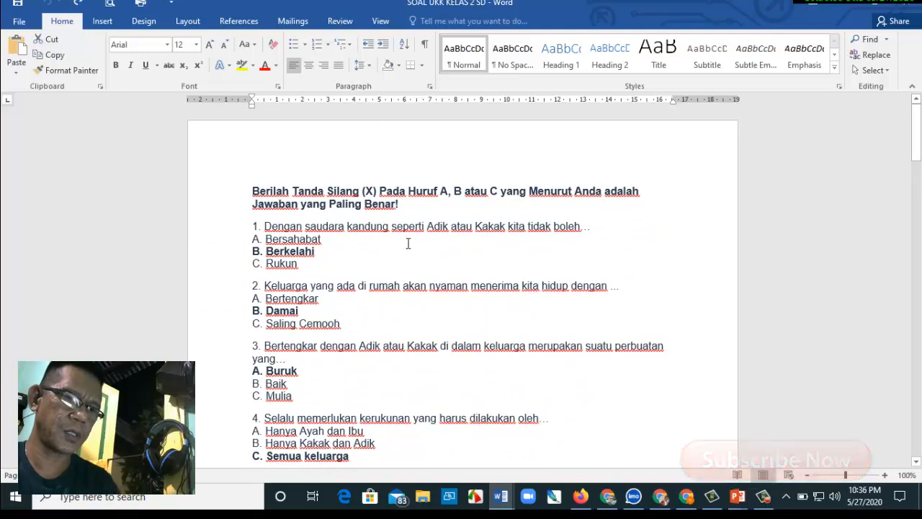
{"action": "scroll", "coordinate": [408, 240], "scroll_direction": "down", "scroll_amount": 3}
{"action": "left_click", "coordinate": [301, 188]}
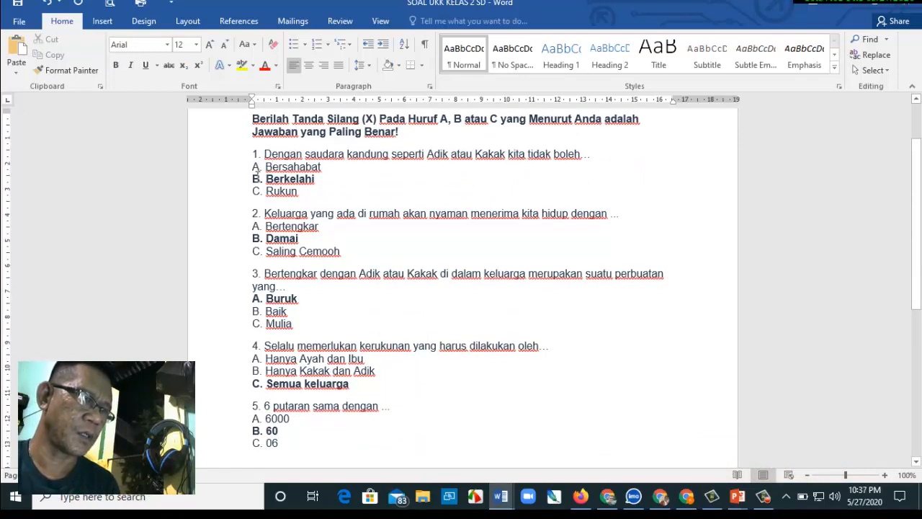
Format question 1's answers as lettered options: A. Bersahabat, B. Berkelahi, C. Rukun
{"action": "key", "text": "BackSpace"}
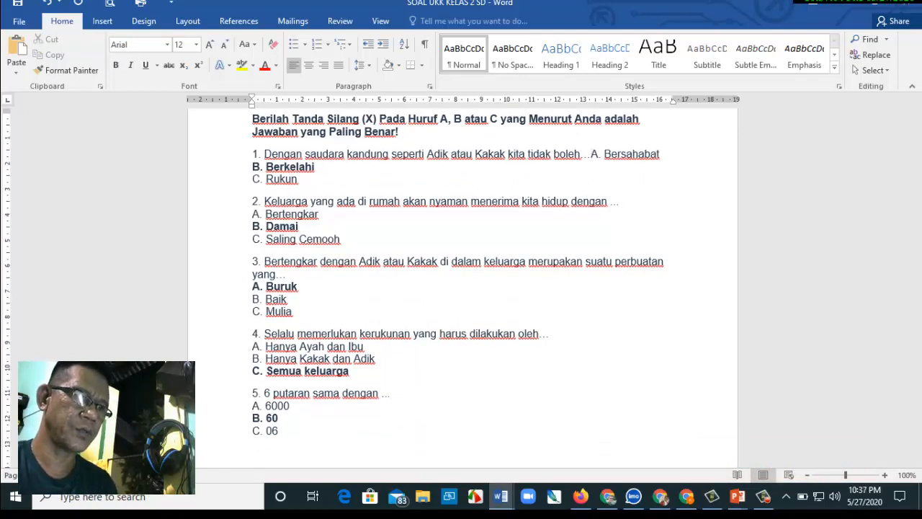
{"action": "key", "text": "Return"}
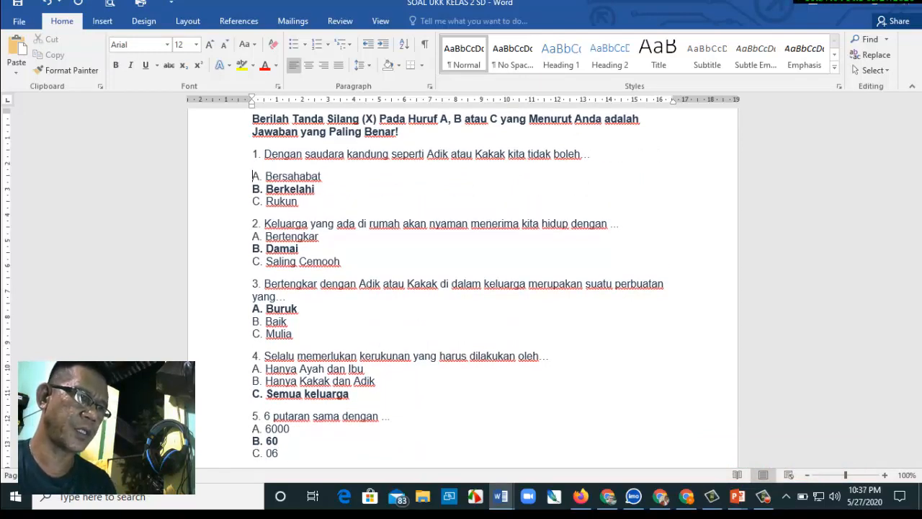
{"action": "left_click", "coordinate": [314, 46]}
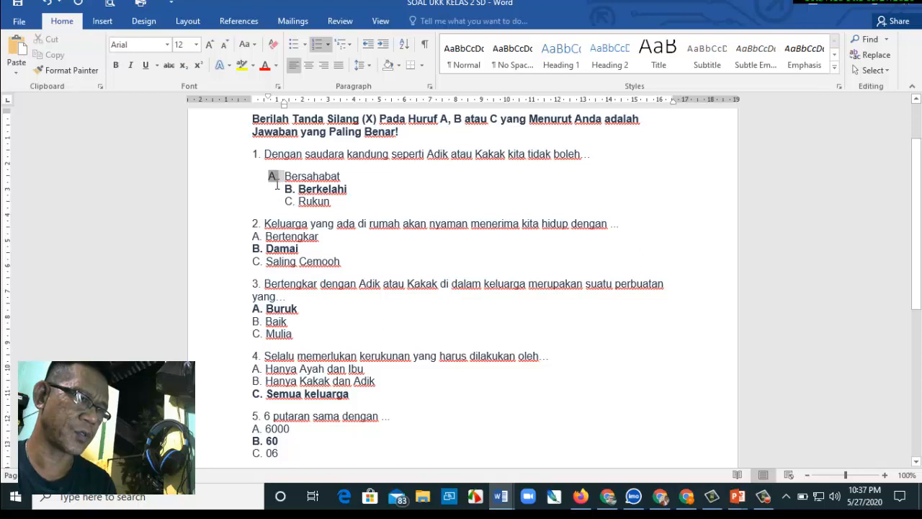
{"action": "left_click", "coordinate": [286, 184]}
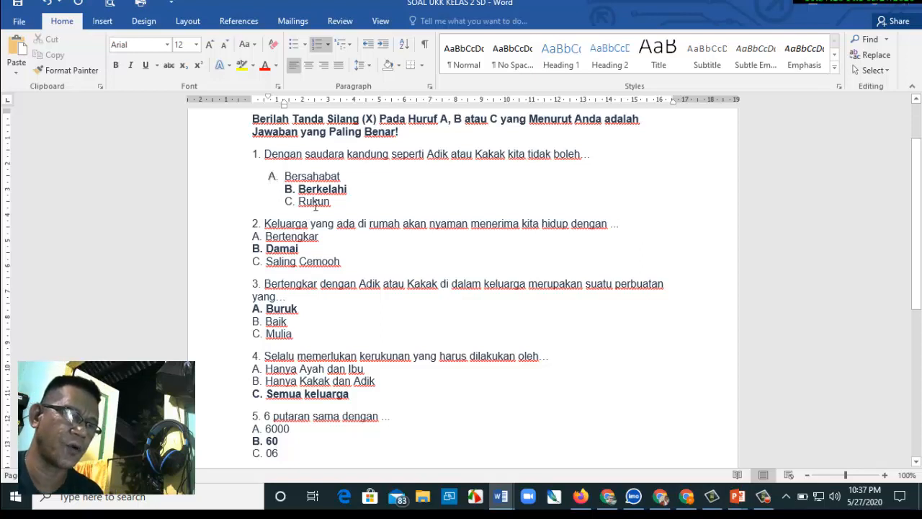
{"action": "type", "text": "a"}
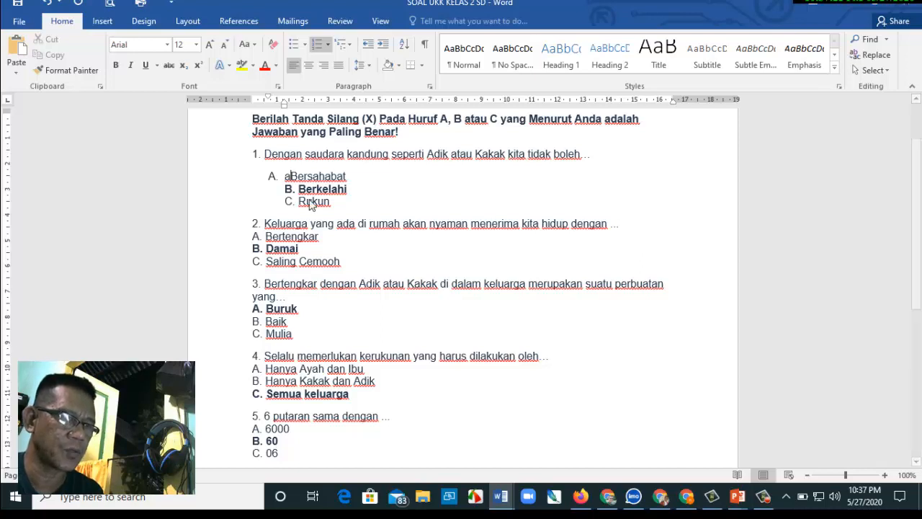
{"action": "key", "text": "BackSpace"}
{"action": "type", "text": "A."}
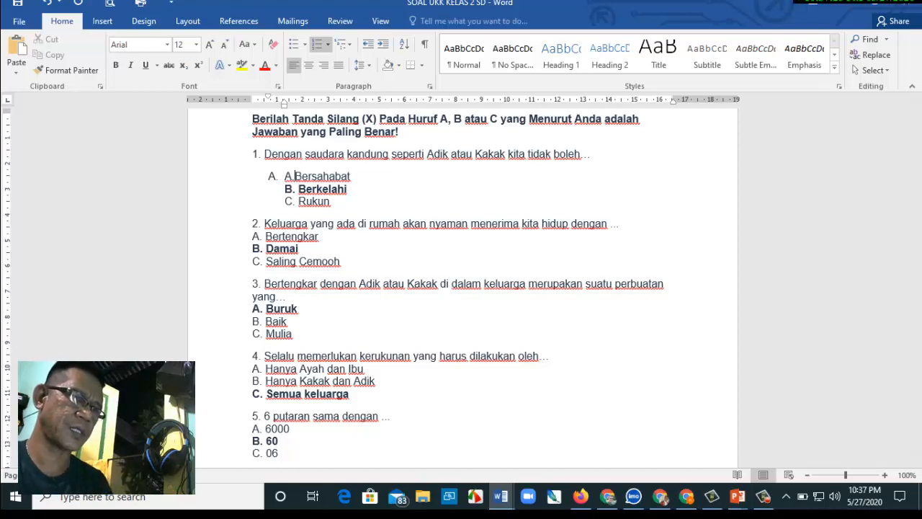
{"action": "key", "text": "Down"}
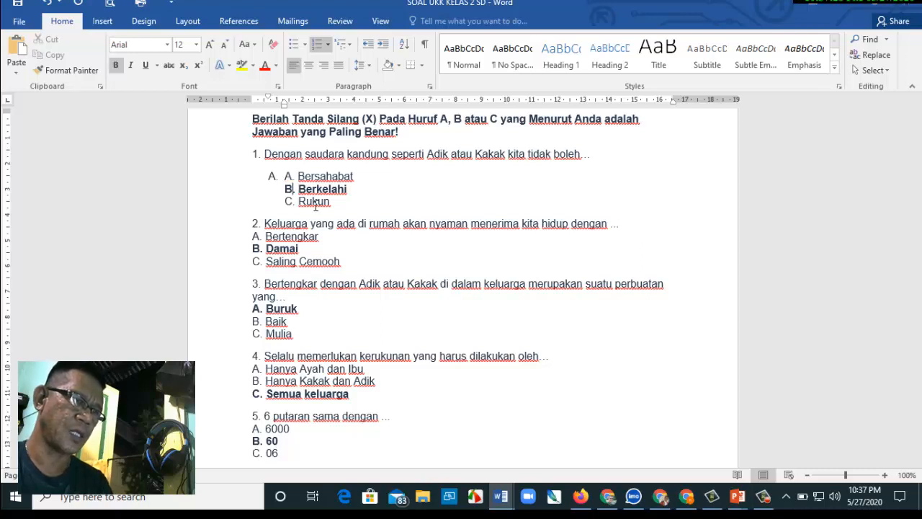
{"action": "key", "text": "BackSpace"}
{"action": "key", "text": "Return"}
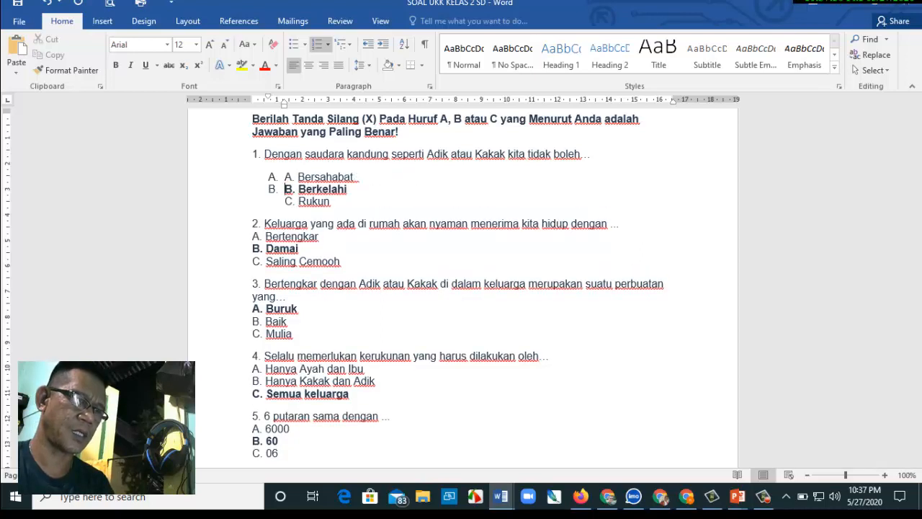
{"action": "key", "text": "BackSpace"}
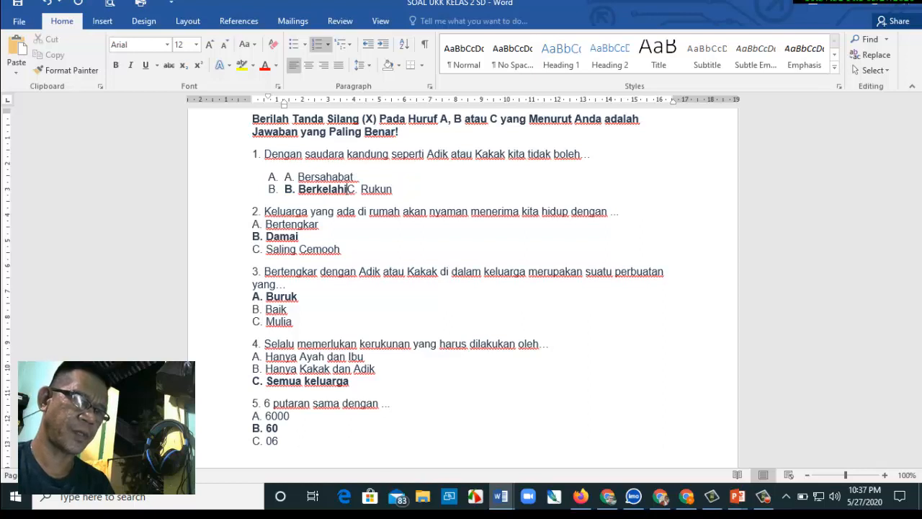
{"action": "key", "text": "Return"}
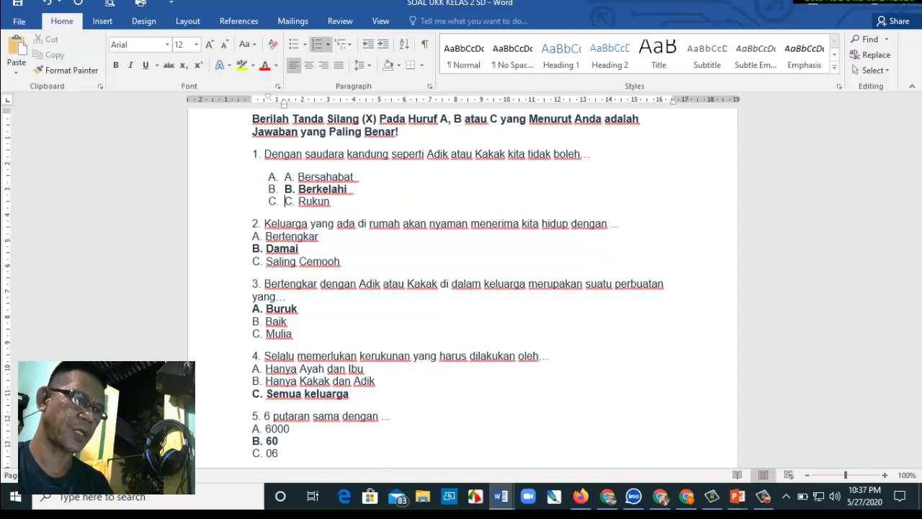
Format question 2's answers as lettered options: A. Bertengkar, B. Damai, C. Saling Cemooh
{"action": "left_click", "coordinate": [254, 237]}
{"action": "key", "text": "BackSpace"}
{"action": "key", "text": "Return"}
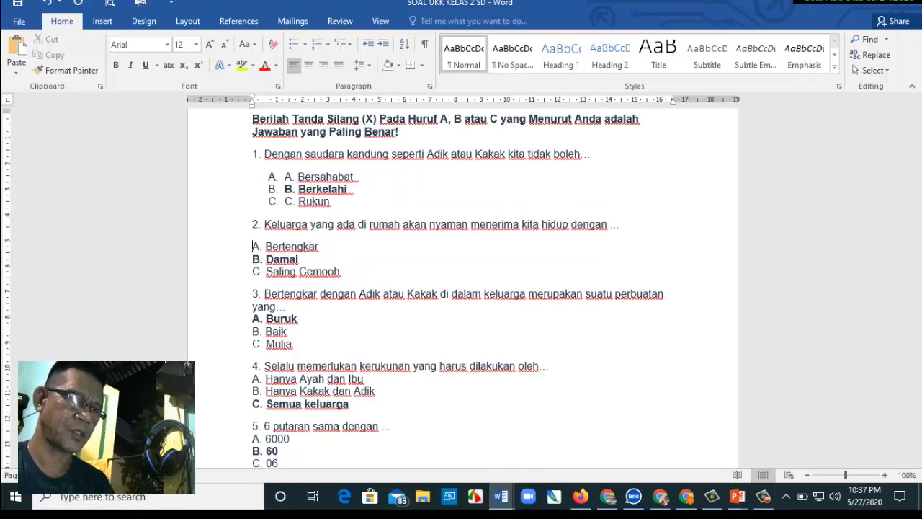
{"action": "left_click", "coordinate": [315, 45]}
{"action": "type", "text": "A."}
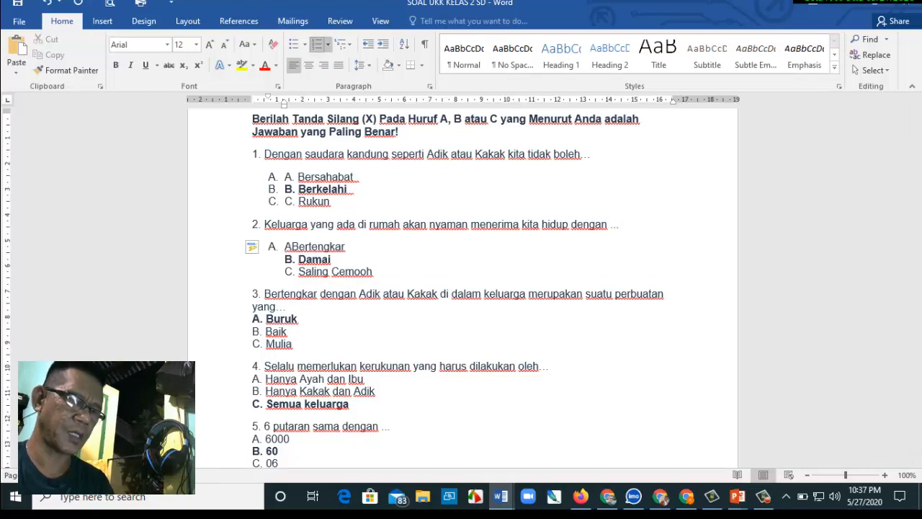
{"action": "key", "text": "Down"}
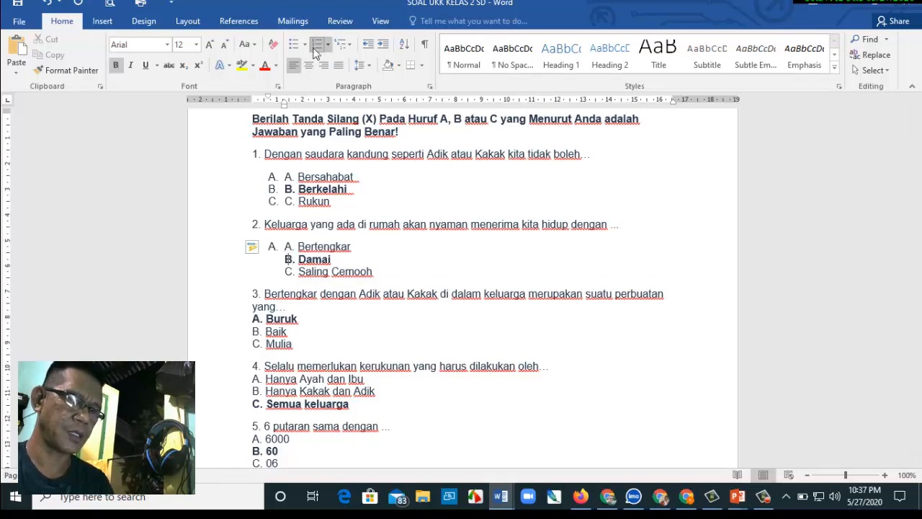
{"action": "key", "text": "BackSpace"}
{"action": "key", "text": "Return"}
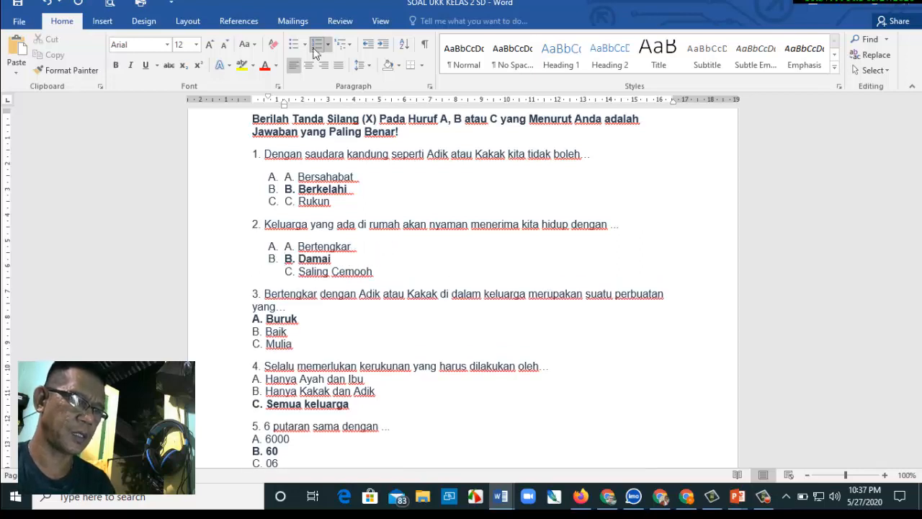
{"action": "key", "text": "BackSpace"}
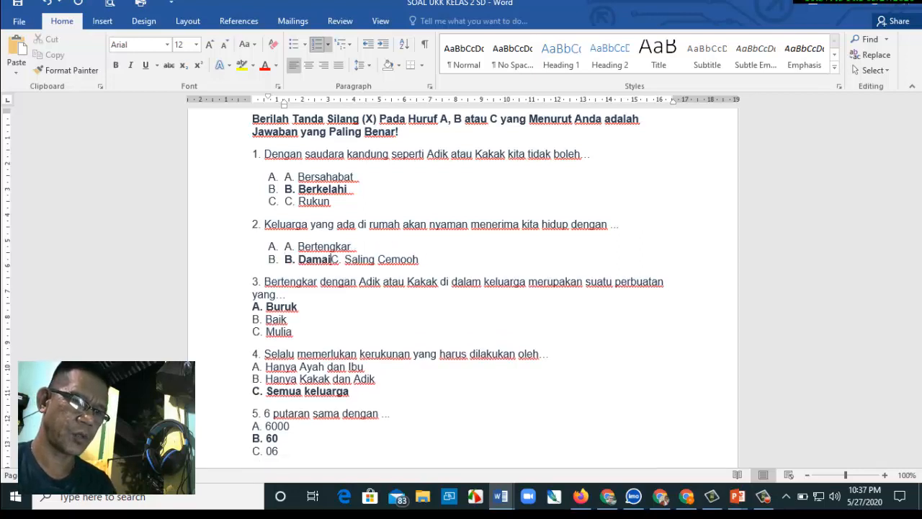
{"action": "key", "text": "Return"}
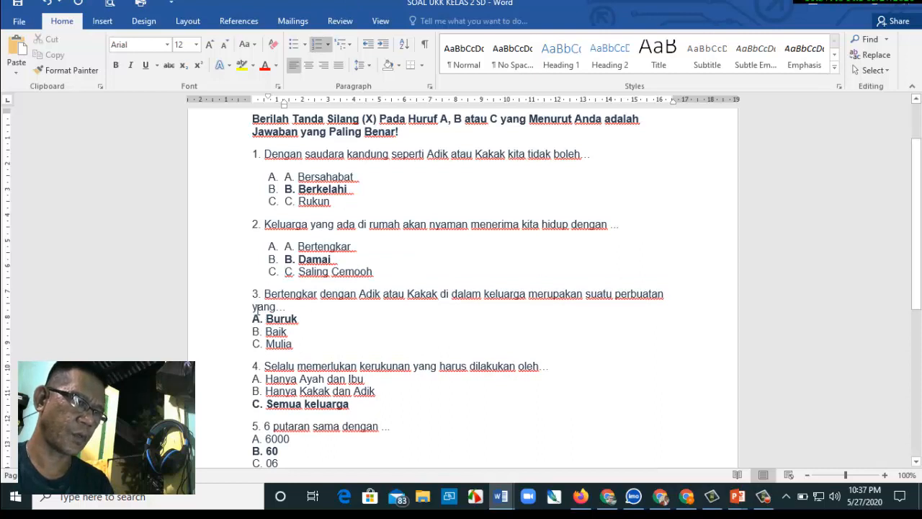
Format question 3's answers as lettered options: A. Buruk, B. Baik, C. Mulia
{"action": "left_click", "coordinate": [249, 323]}
{"action": "key", "text": "BackSpace"}
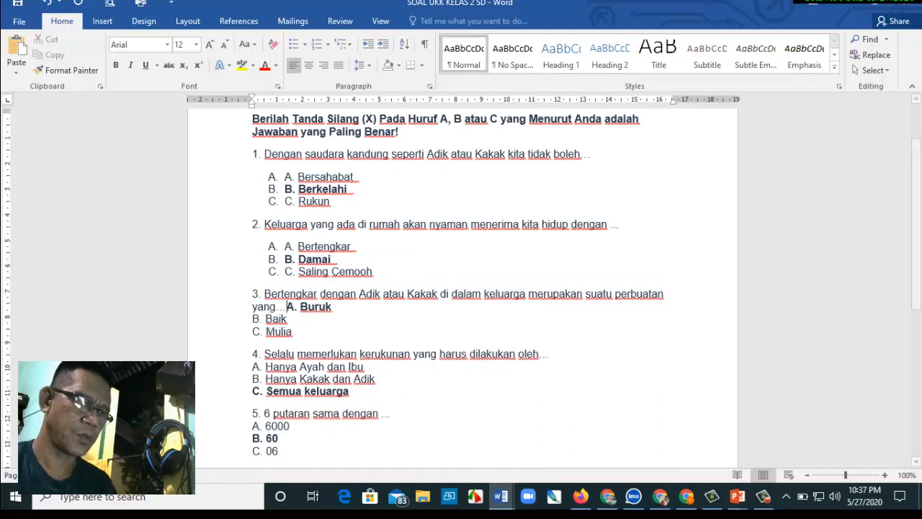
{"action": "key", "text": "Return"}
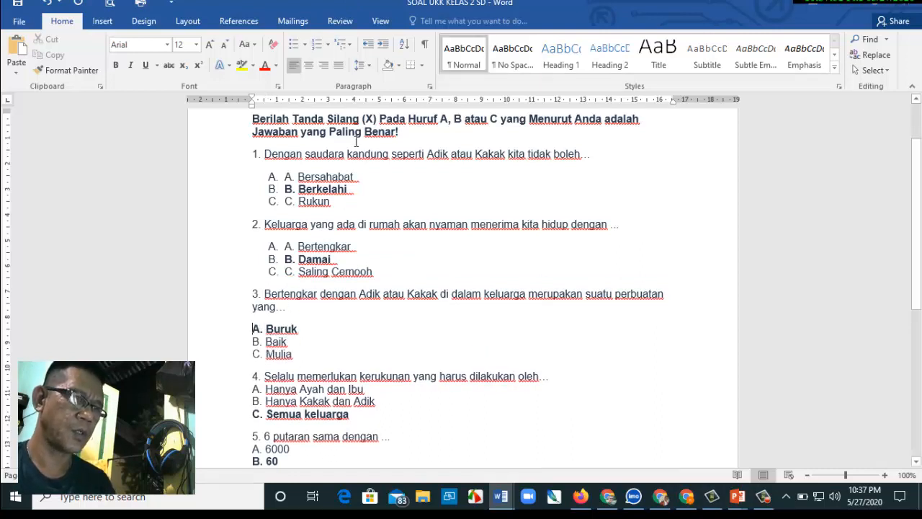
{"action": "left_click", "coordinate": [315, 44]}
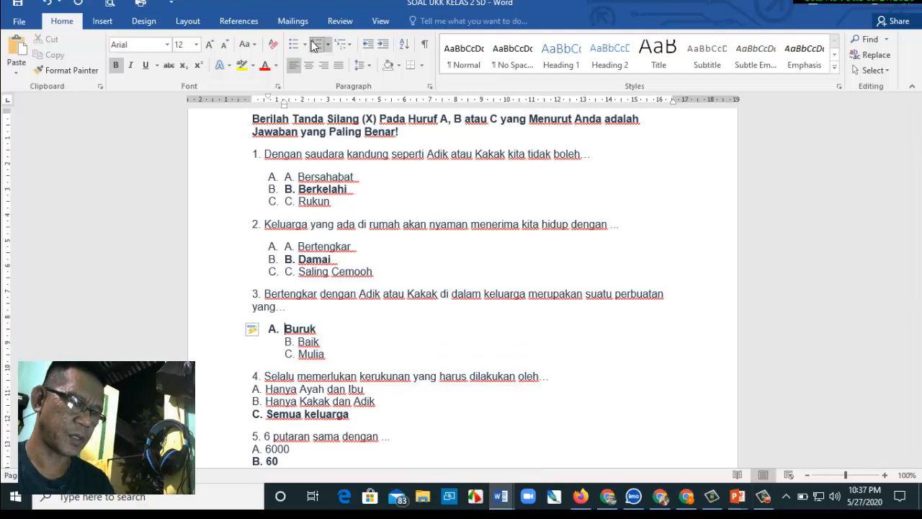
{"action": "type", "text": "A."}
{"action": "key", "text": "Down"}
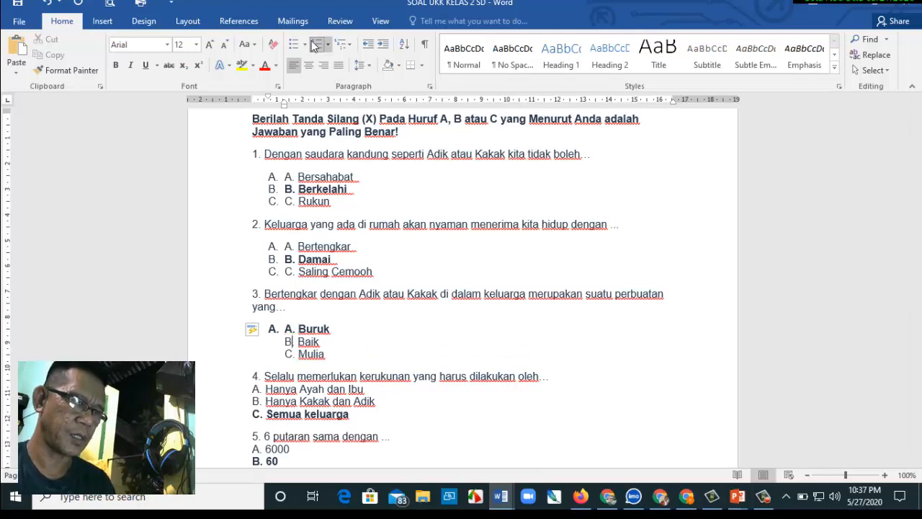
{"action": "key", "text": "BackSpace"}
{"action": "key", "text": "Return"}
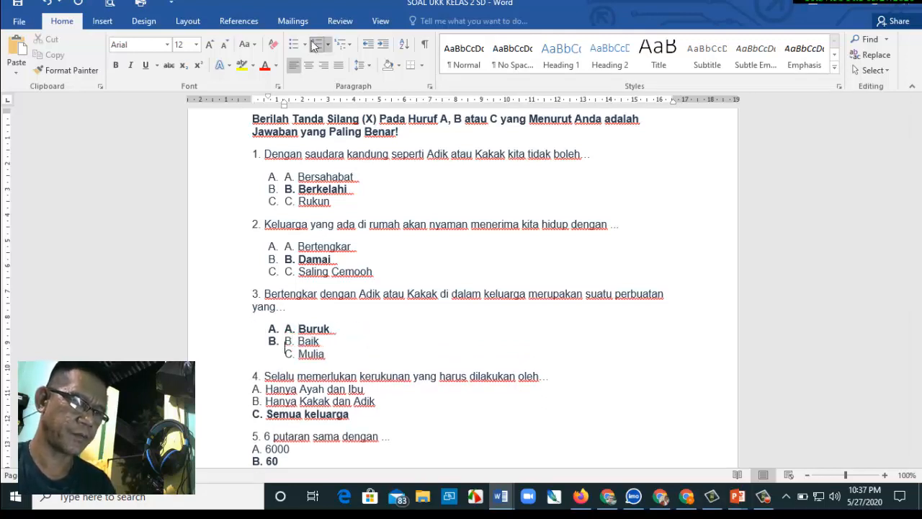
{"action": "key", "text": "BackSpace"}
{"action": "key", "text": "Return"}
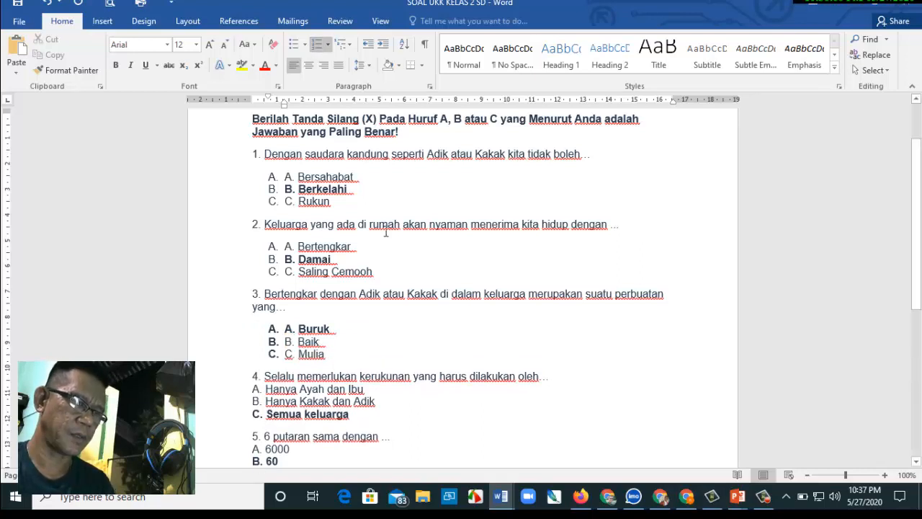
Format question 4's answers as A. Hanya Ayah dan Ibu, B. Hanya Kakak dan Adik, C. Semua keluarga
{"action": "scroll", "coordinate": [310, 244], "scroll_direction": "down", "scroll_amount": 3}
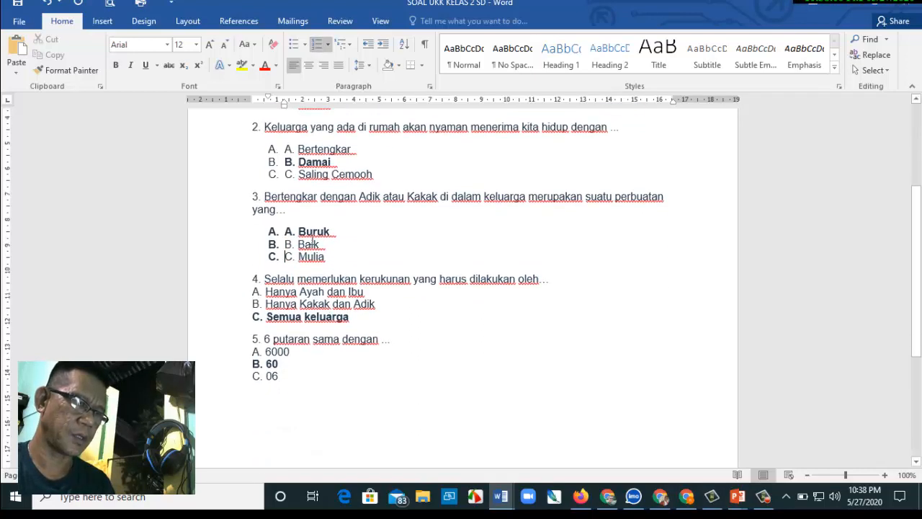
{"action": "left_click", "coordinate": [253, 293]}
{"action": "key", "text": "BackSpace"}
{"action": "key", "text": "Return"}
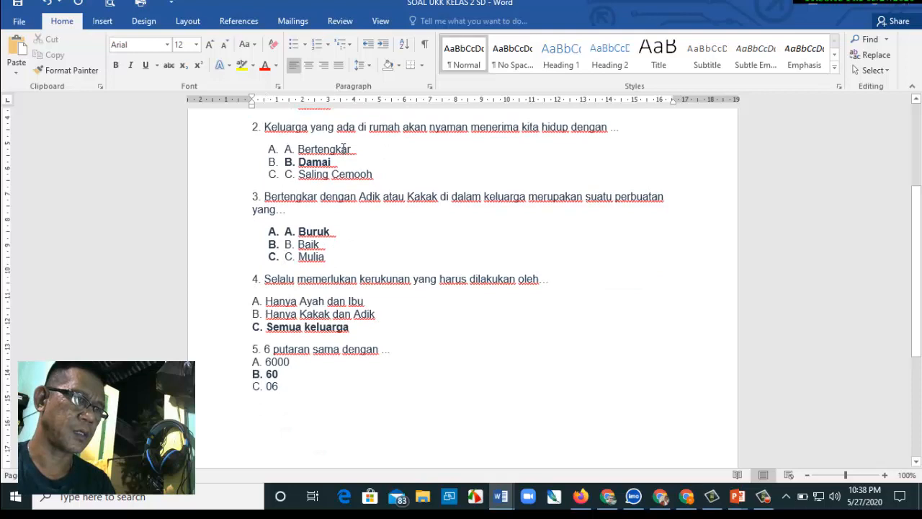
{"action": "left_click", "coordinate": [317, 45]}
{"action": "type", "text": "A."}
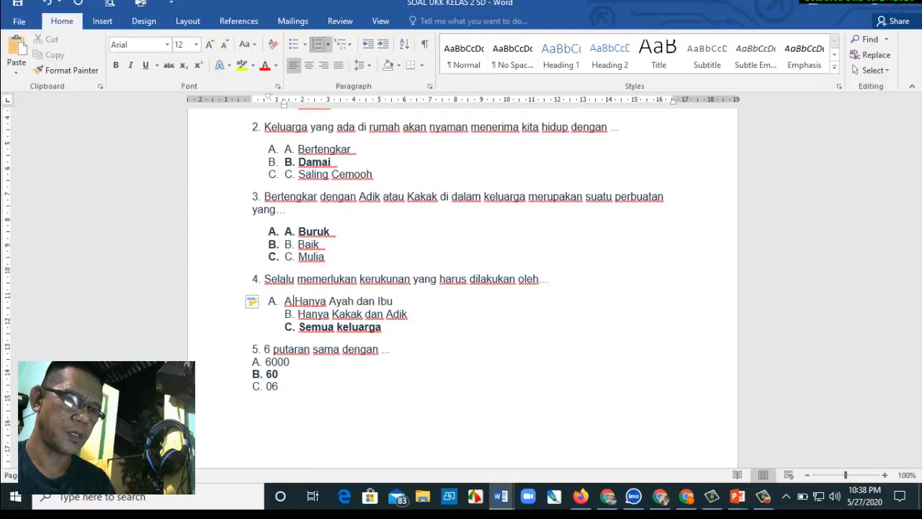
{"action": "key", "text": "Down"}
{"action": "key", "text": "BackSpace"}
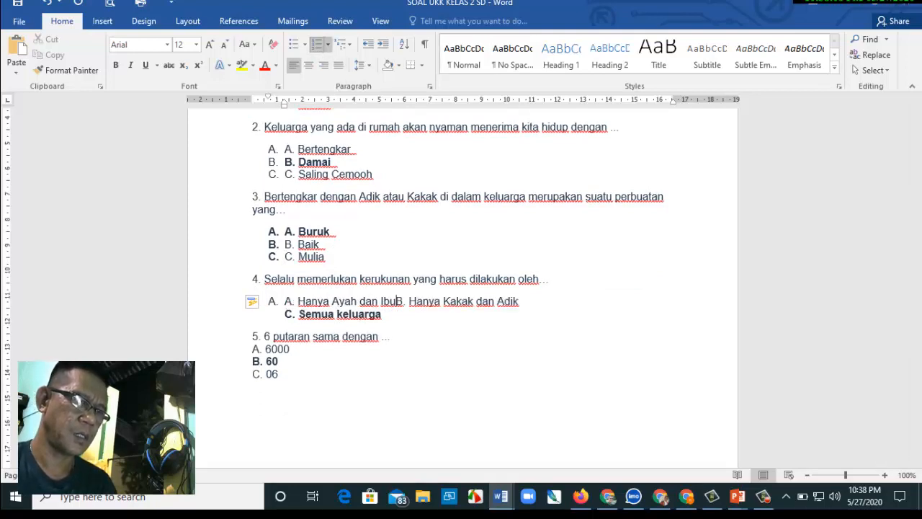
{"action": "key", "text": "Return"}
{"action": "left_click", "coordinate": [408, 314]}
{"action": "key", "text": "Delete"}
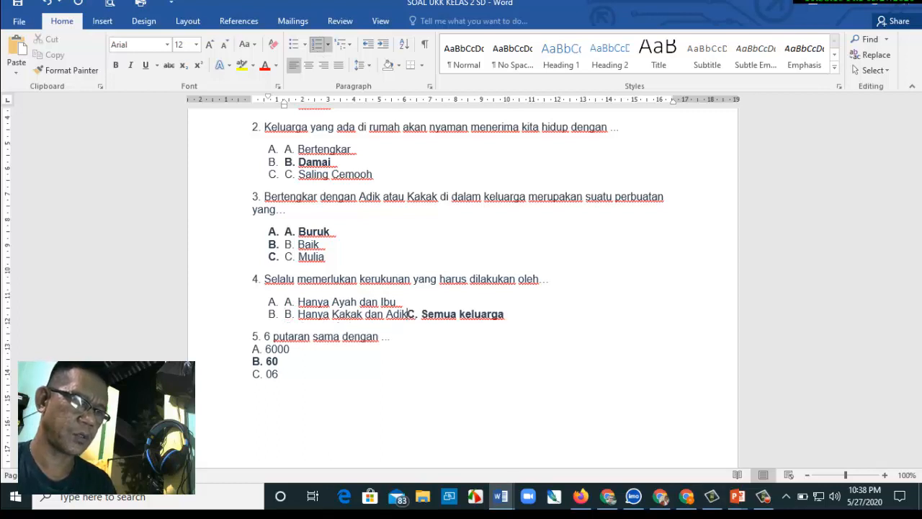
{"action": "key", "text": "Return"}
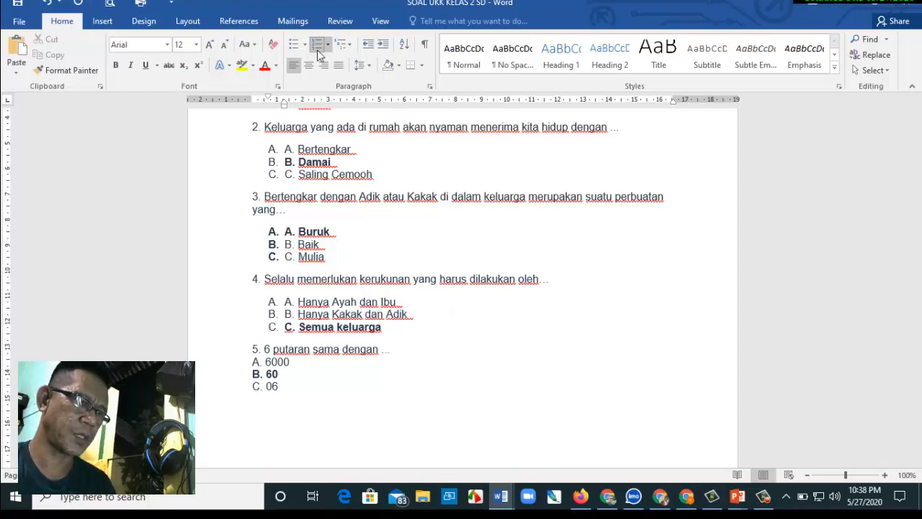
Format question 5's answers as lettered options, correcting the duplicated C label
{"action": "left_click", "coordinate": [257, 367]}
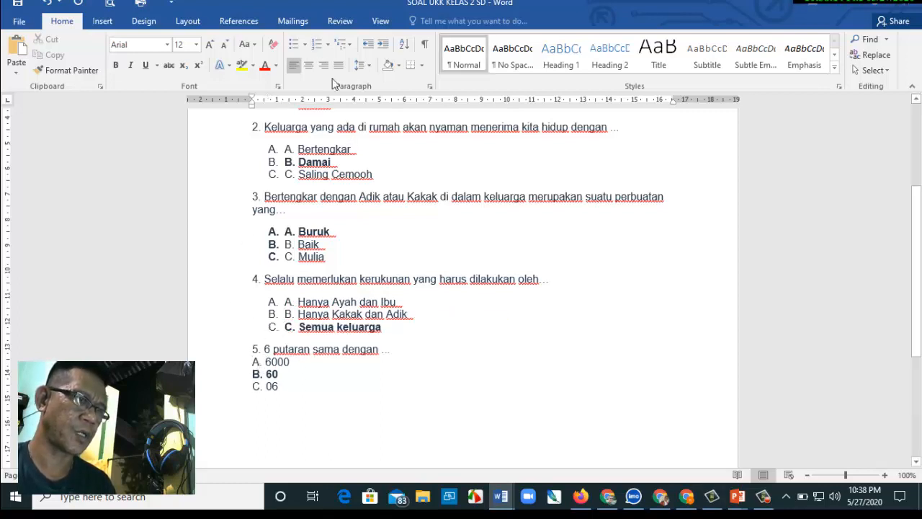
{"action": "key", "text": "Return"}
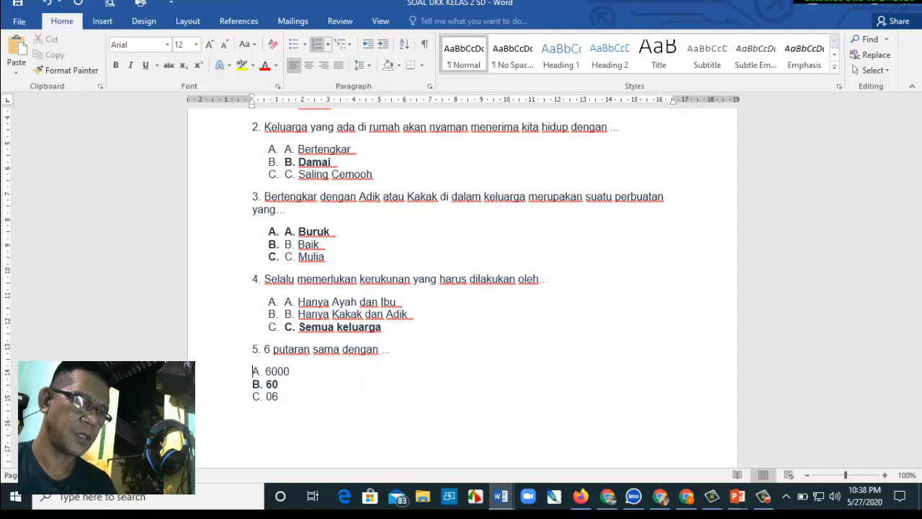
{"action": "left_click", "coordinate": [319, 53]}
{"action": "type", "text": "A."}
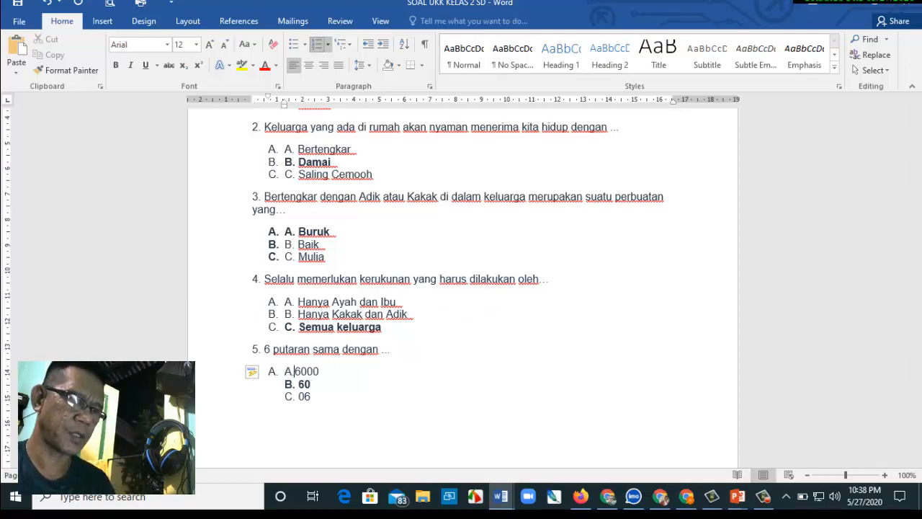
{"action": "key", "text": "Down"}
{"action": "key", "text": "BackSpace"}
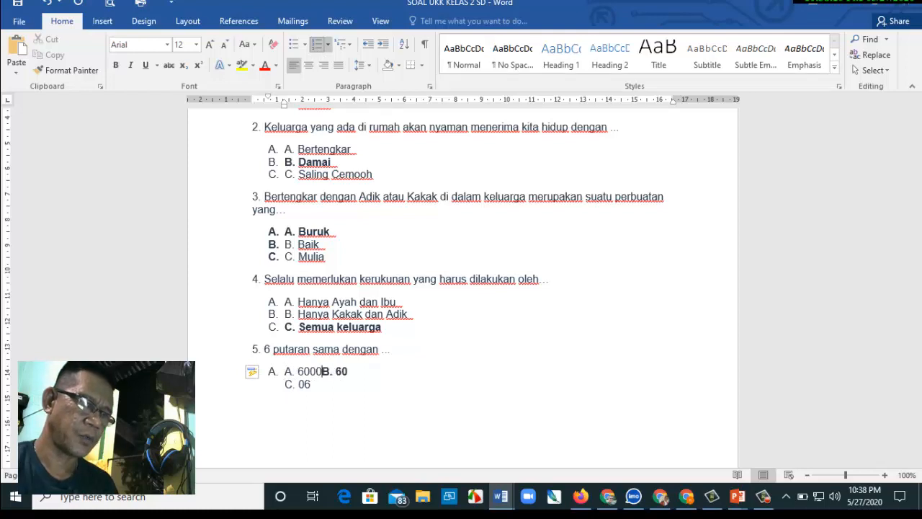
{"action": "key", "text": "Return"}
{"action": "key", "text": "BackSpace"}
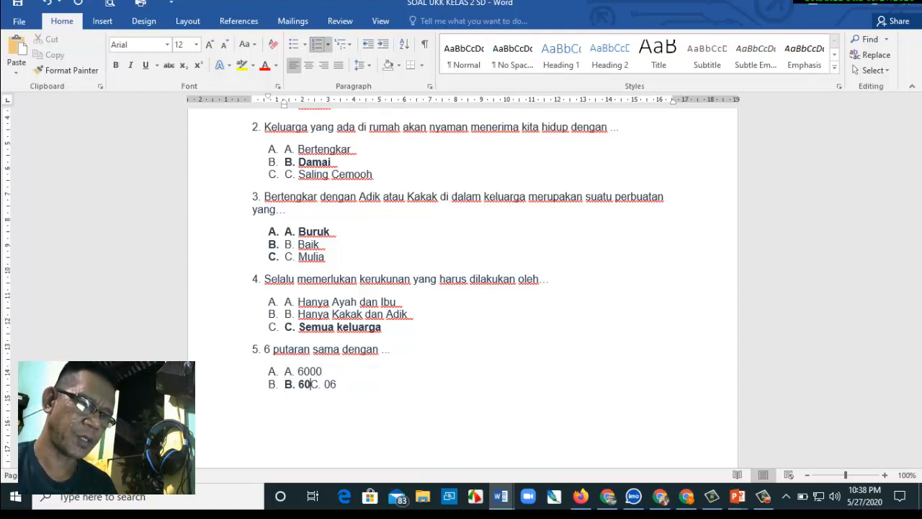
{"action": "key", "text": "Return"}
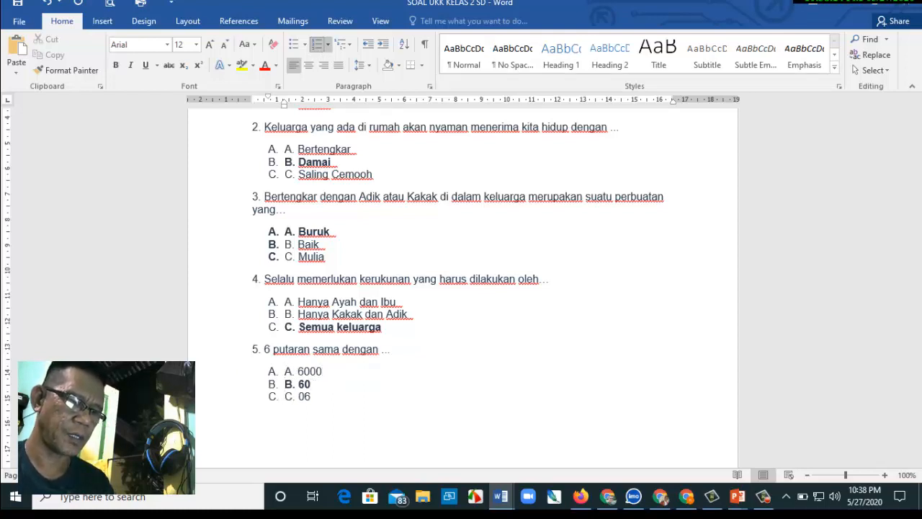
{"action": "type", "text": "C"}
{"action": "key", "text": "Delete"}
{"action": "key", "text": "Delete"}
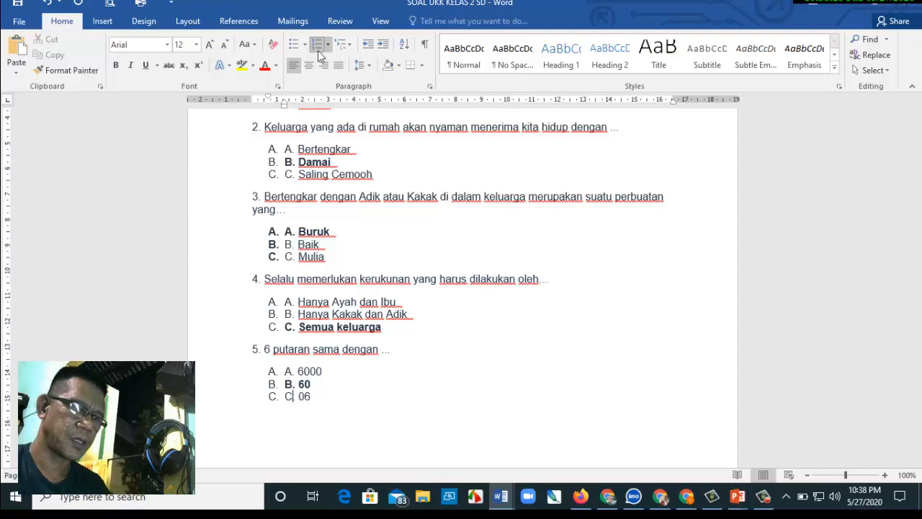
{"action": "type", "text": "."}
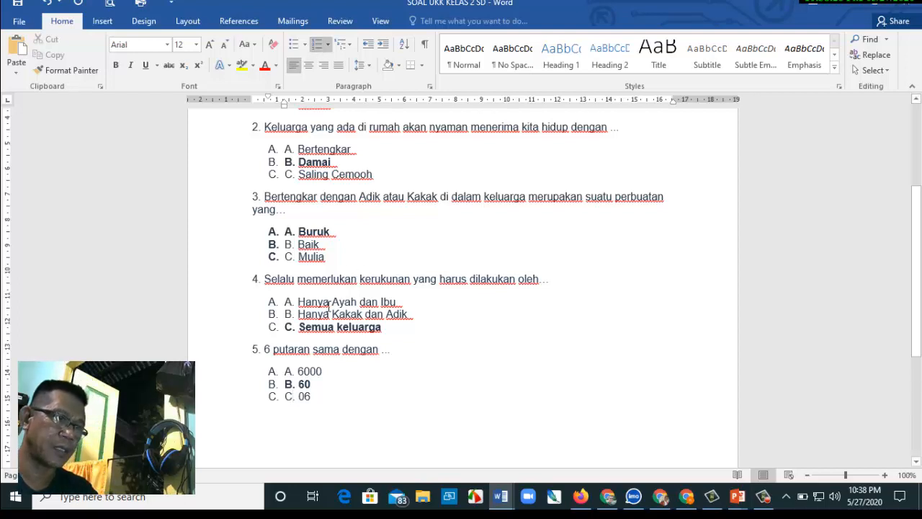
{"action": "scroll", "coordinate": [326, 305], "scroll_direction": "up", "scroll_amount": 2}
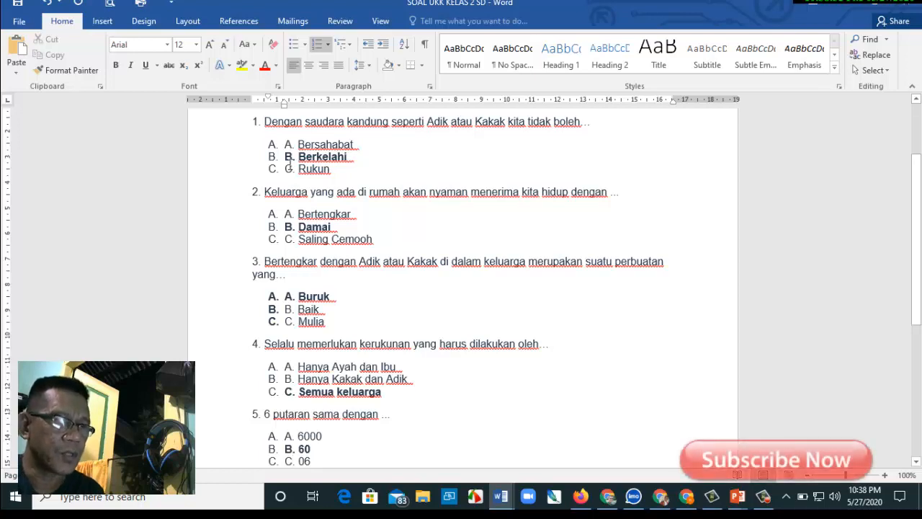
Delete the bold two-line 'Berilah Tanda Silang…' instruction above question 1
{"action": "left_click_drag", "start_coordinate": [285, 156], "coordinate": [325, 161]}
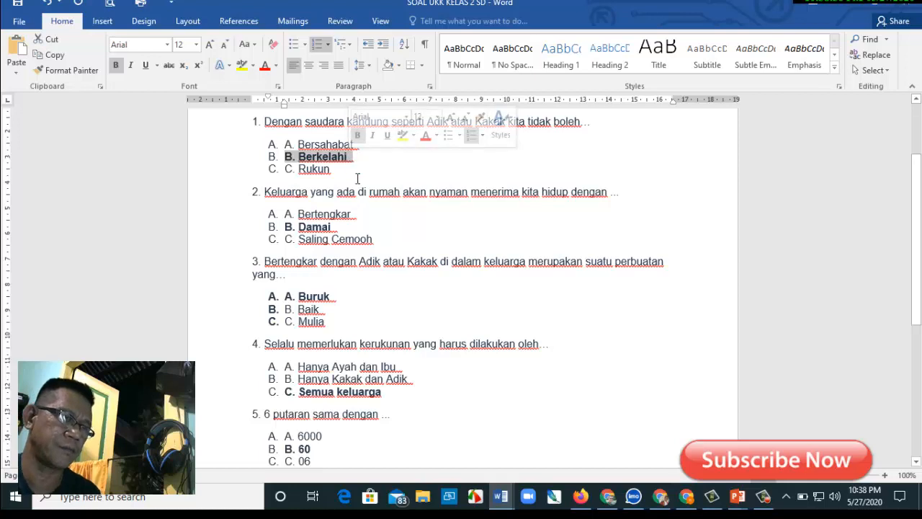
{"action": "left_click", "coordinate": [362, 173]}
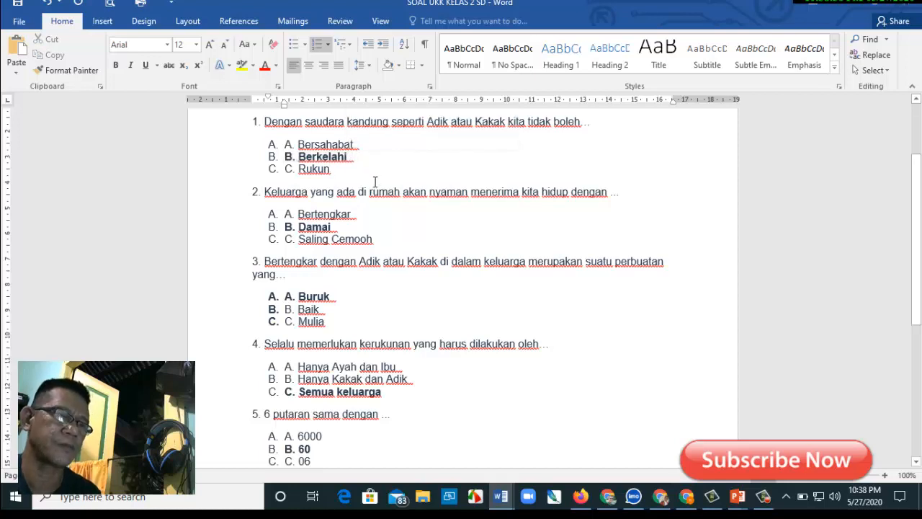
{"action": "scroll", "coordinate": [374, 181], "scroll_direction": "up", "scroll_amount": 1}
{"action": "scroll", "coordinate": [322, 147], "scroll_direction": "up", "scroll_amount": 1}
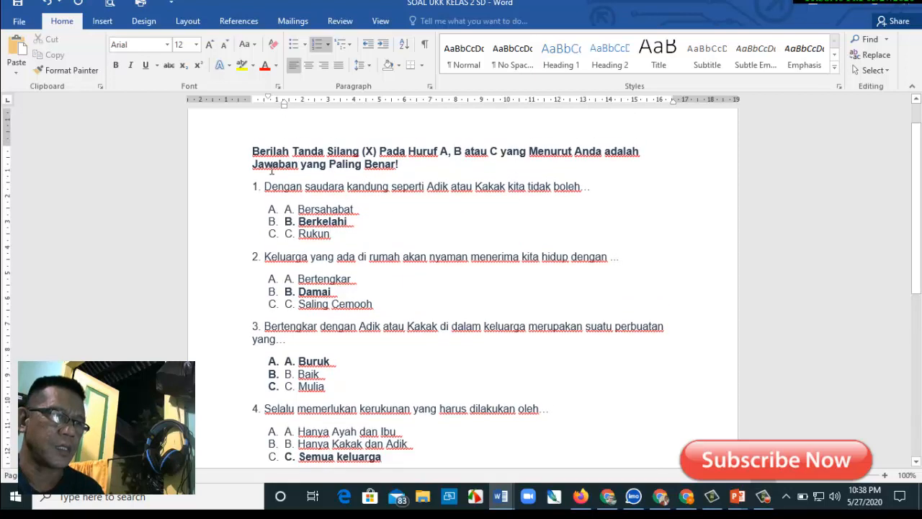
{"action": "left_click_drag", "start_coordinate": [253, 152], "coordinate": [415, 172]}
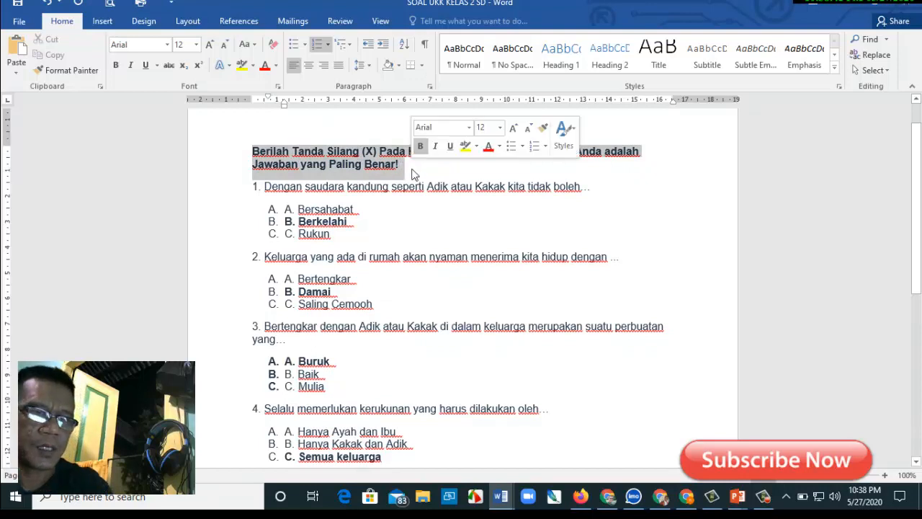
{"action": "key", "text": "Delete"}
{"action": "scroll", "coordinate": [417, 175], "scroll_direction": "down", "scroll_amount": 7}
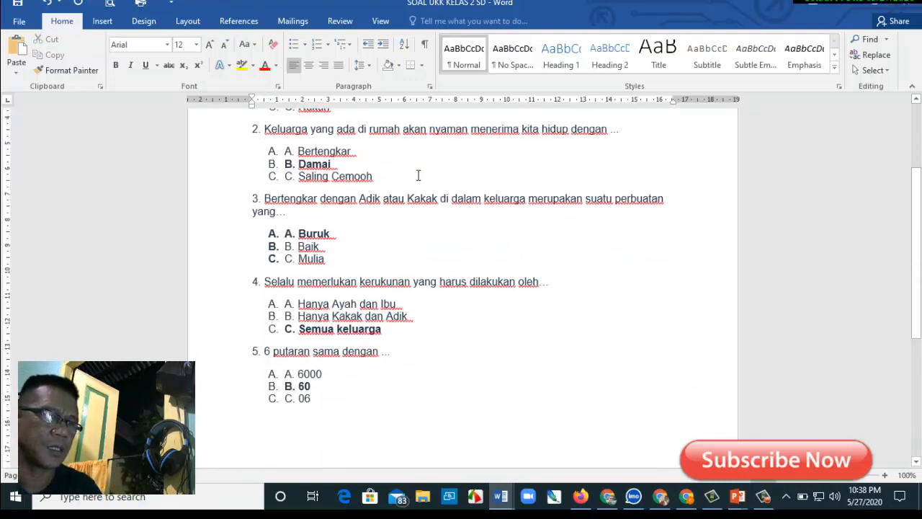
{"action": "scroll", "coordinate": [394, 139], "scroll_direction": "up", "scroll_amount": 3}
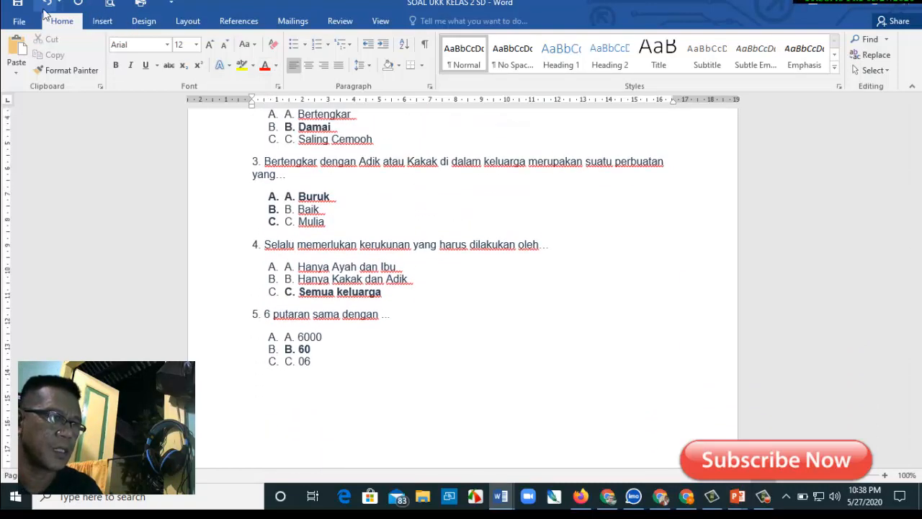
{"action": "scroll", "coordinate": [439, 120], "scroll_direction": "up", "scroll_amount": 1}
{"action": "scroll", "coordinate": [439, 121], "scroll_direction": "up", "scroll_amount": 1}
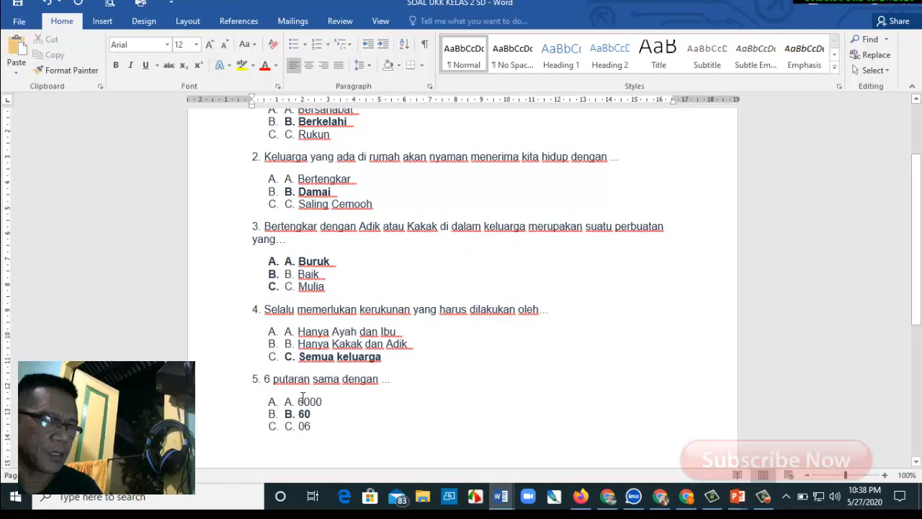
Save a copy of the quiz as '01 LATIHAN SOAL' in the Documents folder
{"action": "left_click", "coordinate": [19, 24]}
{"action": "left_click", "coordinate": [30, 157]}
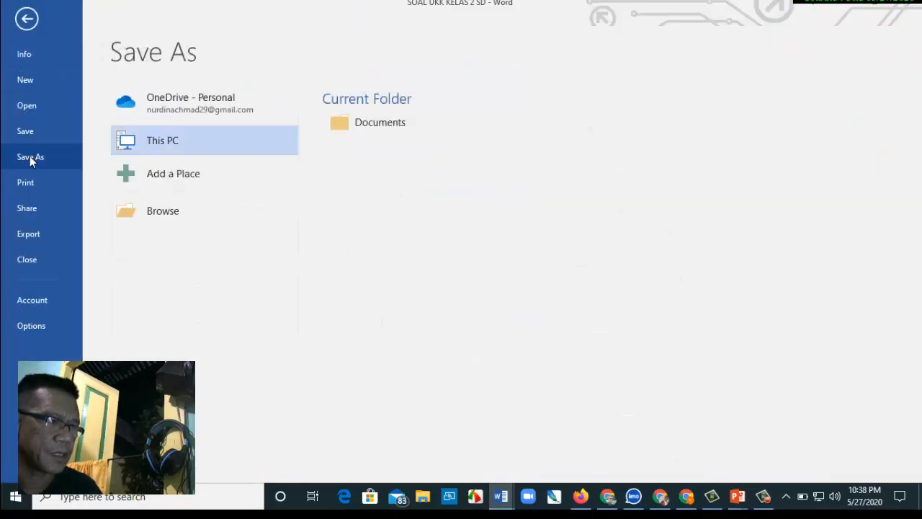
{"action": "left_click", "coordinate": [163, 212]}
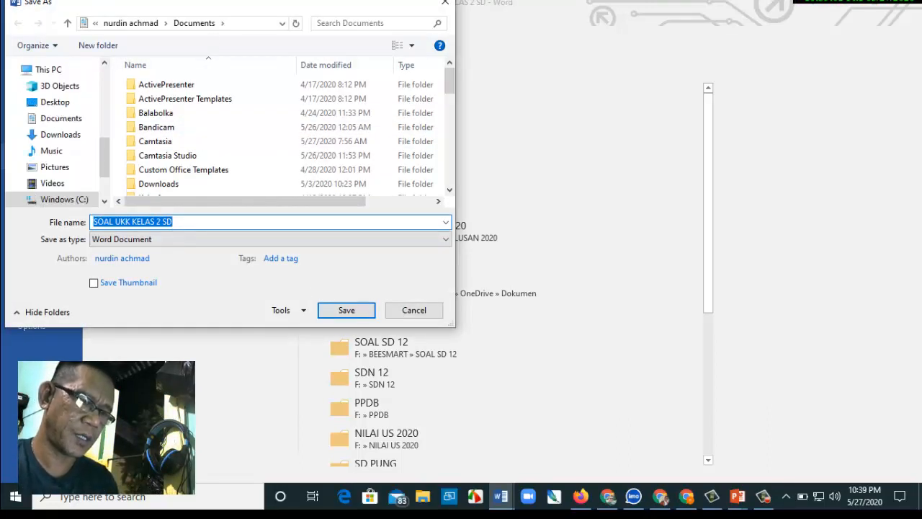
{"action": "type", "text": "LAT"}
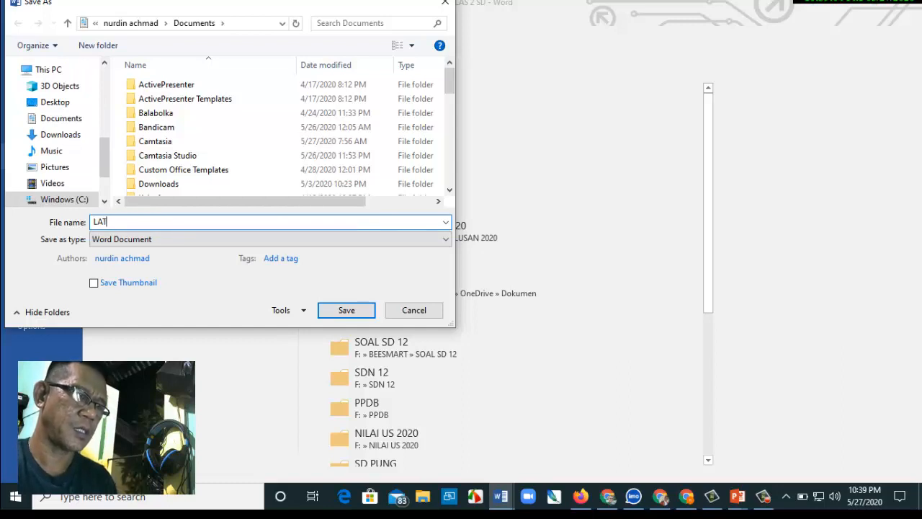
{"action": "key", "text": "BackSpace"}
{"action": "key", "text": "BackSpace"}
{"action": "key", "text": "BackSpace"}
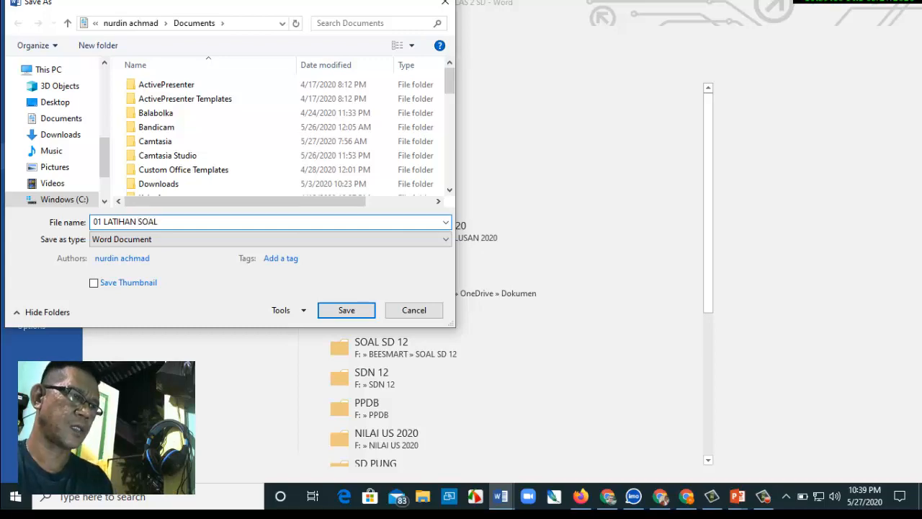
{"action": "type", "text": "01 LATIHAN SOAL"}
{"action": "key", "text": "Return"}
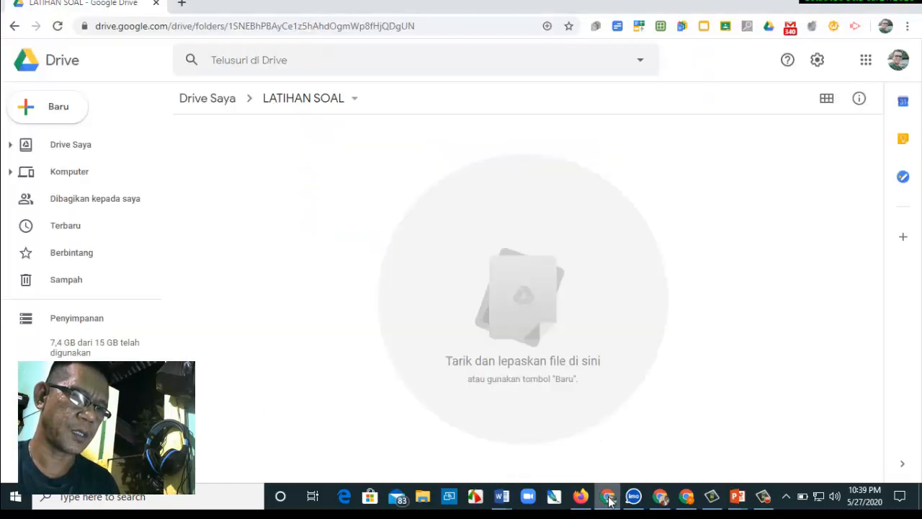
Upload '01 LATIHAN SOAL' from Documents into the LATIHAN SOAL Drive folder
{"action": "left_click", "coordinate": [607, 496]}
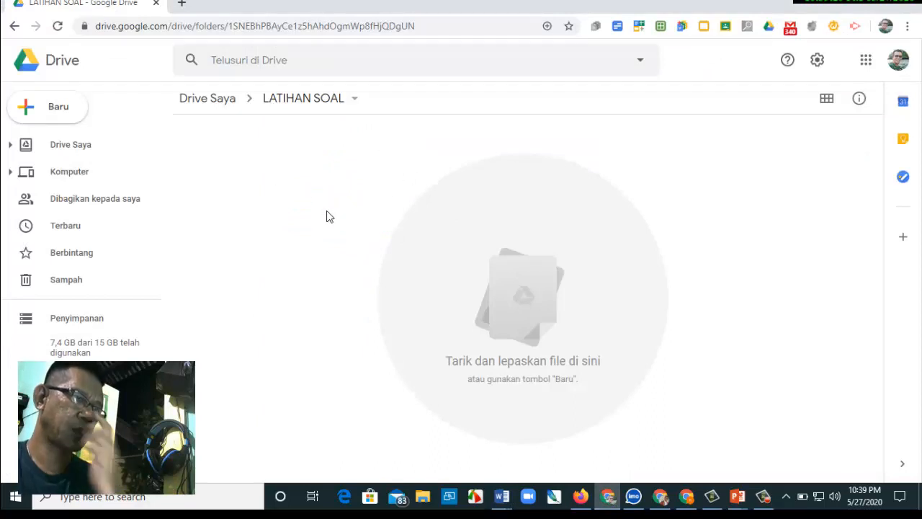
{"action": "right_click", "coordinate": [331, 159]}
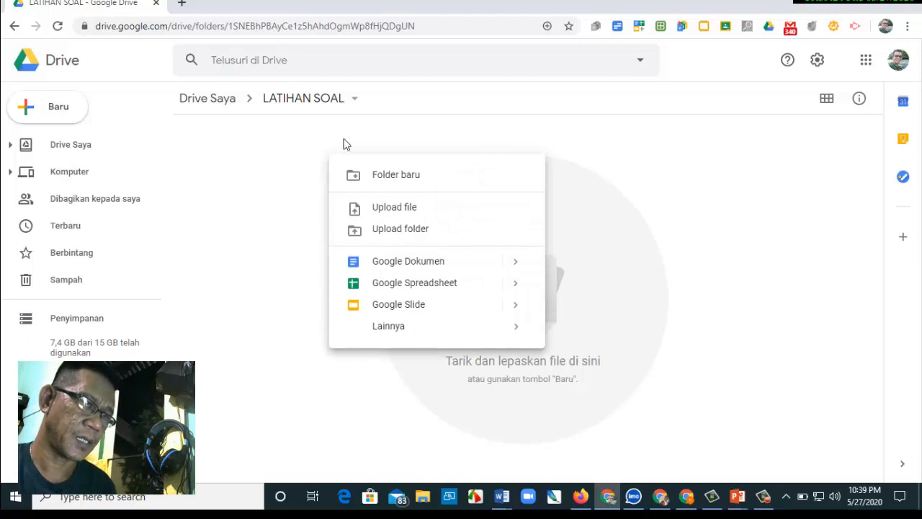
{"action": "left_click", "coordinate": [288, 186]}
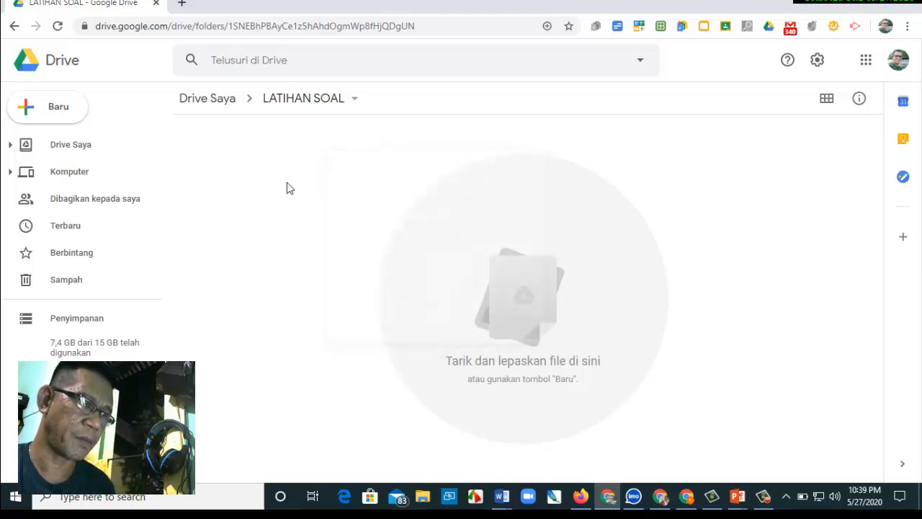
{"action": "right_click", "coordinate": [301, 165]}
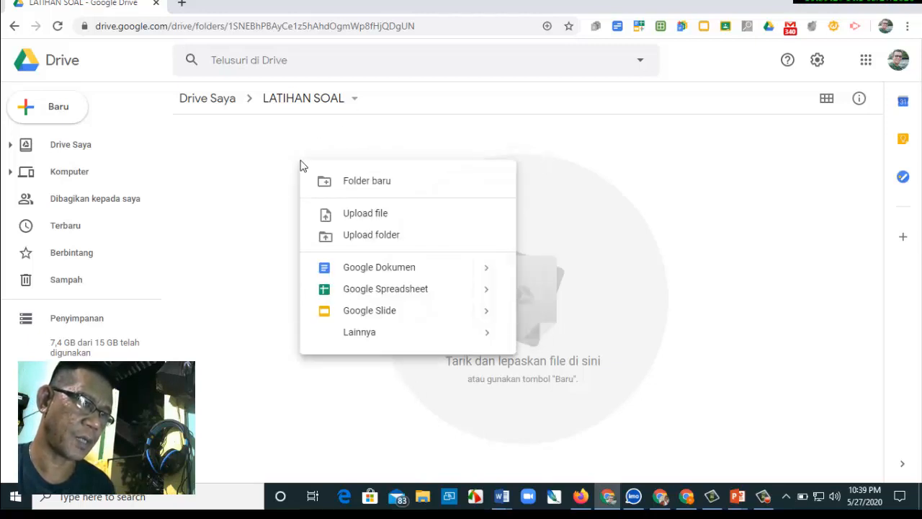
{"action": "left_click", "coordinate": [374, 216]}
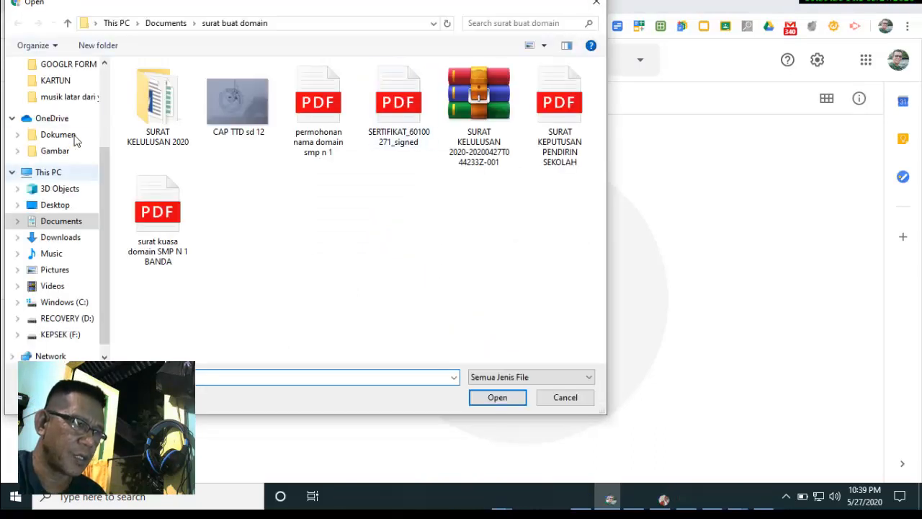
{"action": "left_click", "coordinate": [79, 227]}
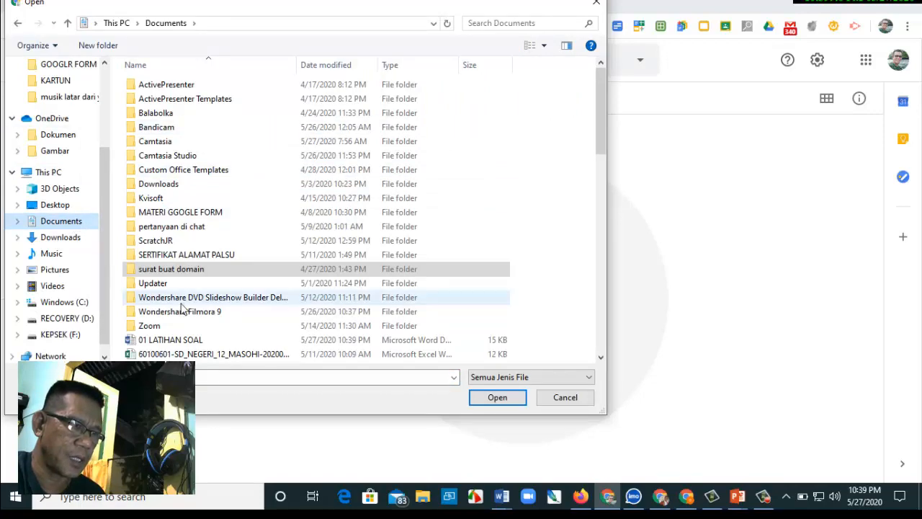
{"action": "scroll", "coordinate": [183, 308], "scroll_direction": "down", "scroll_amount": 4}
{"action": "scroll", "coordinate": [182, 308], "scroll_direction": "up", "scroll_amount": 2}
{"action": "left_click", "coordinate": [173, 252]}
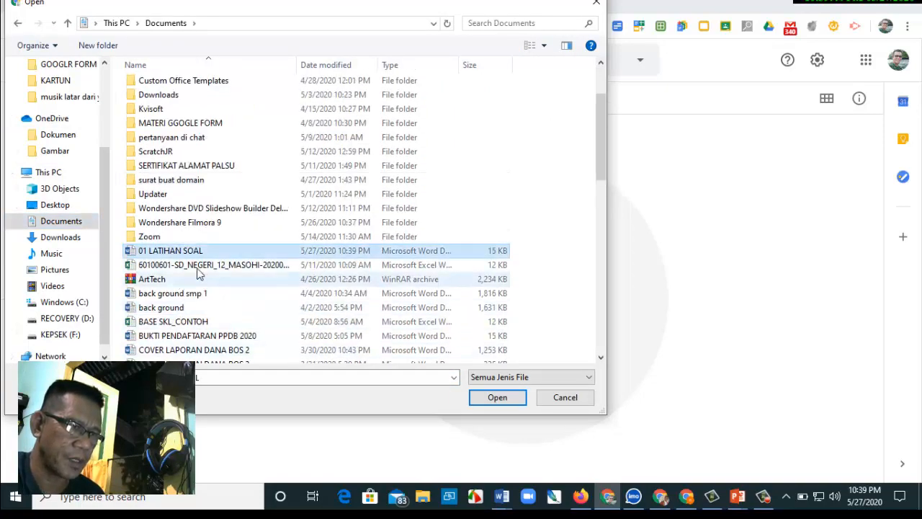
{"action": "left_click", "coordinate": [497, 397]}
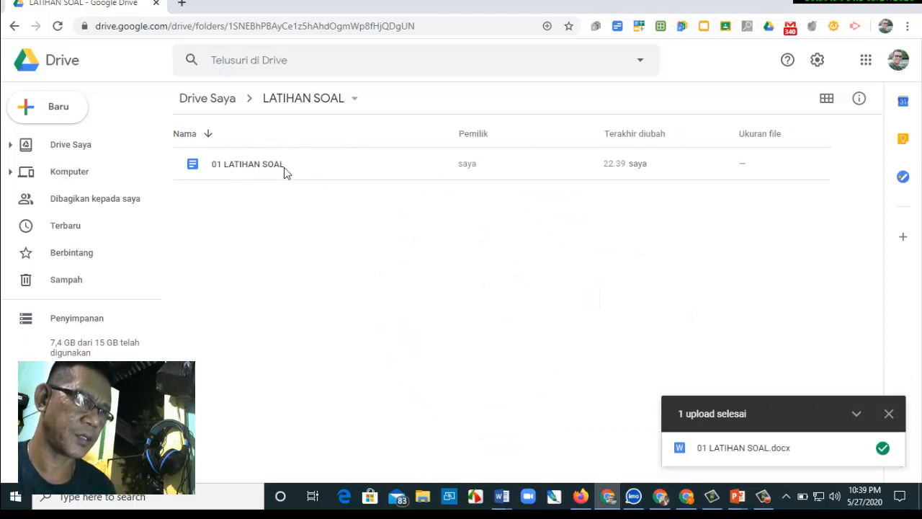
Open the uploaded 01 LATIHAN SOAL file with Google Docs (Google Dokumen)
{"action": "left_click", "coordinate": [282, 172]}
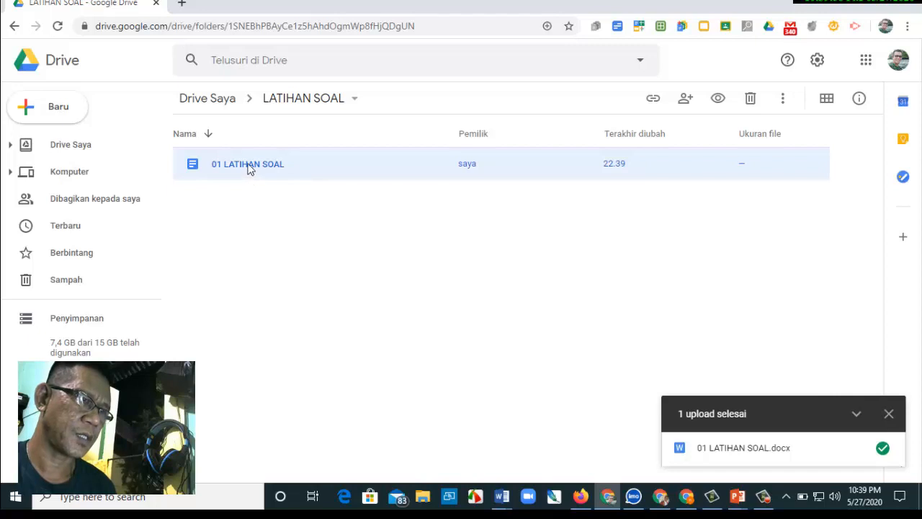
{"action": "right_click", "coordinate": [249, 168]}
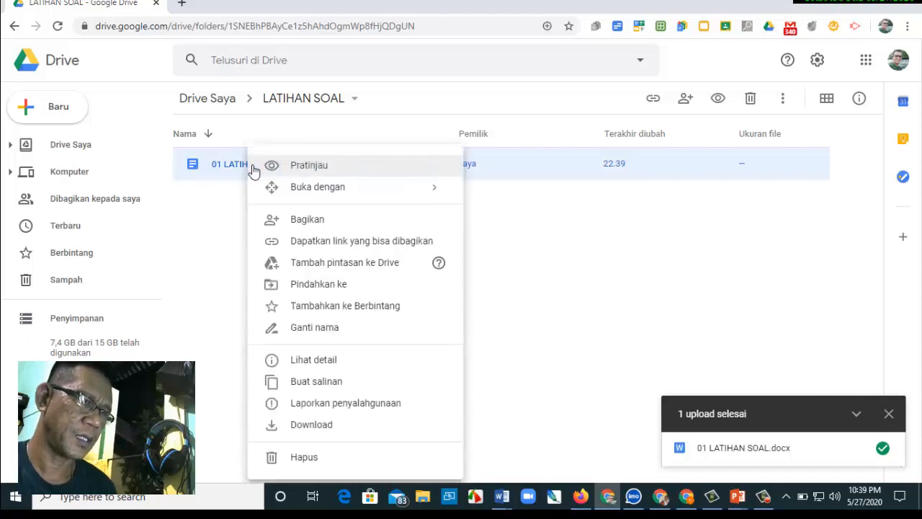
{"action": "mouse_move", "coordinate": [329, 191]}
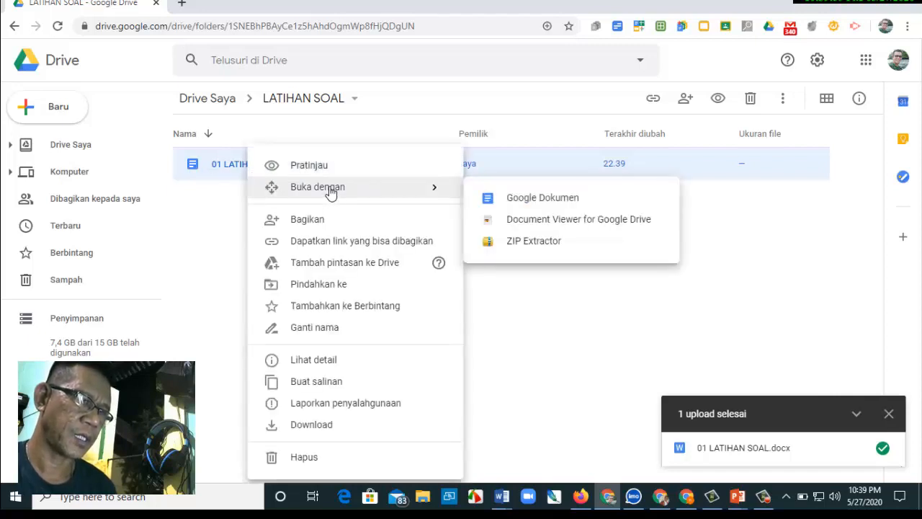
{"action": "left_click", "coordinate": [519, 205]}
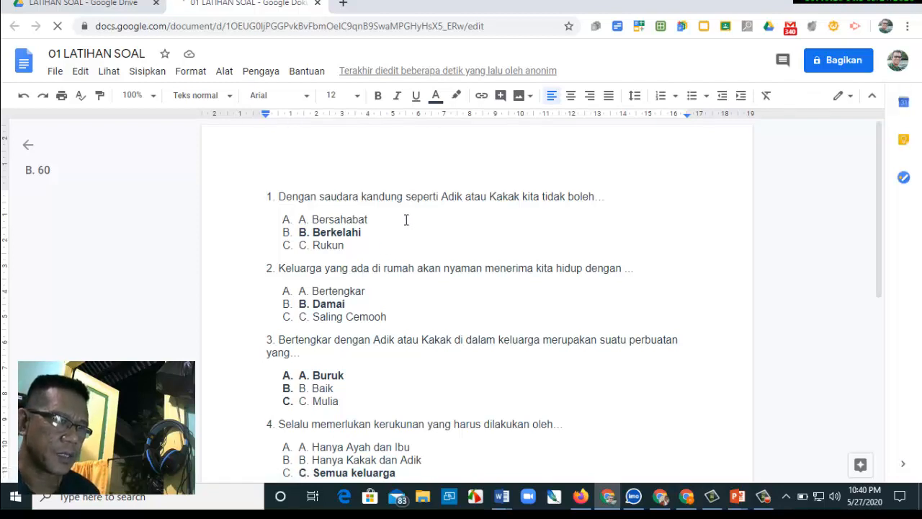
{"action": "scroll", "coordinate": [406, 219], "scroll_direction": "down", "scroll_amount": 4}
{"action": "scroll", "coordinate": [406, 219], "scroll_direction": "up", "scroll_amount": 2}
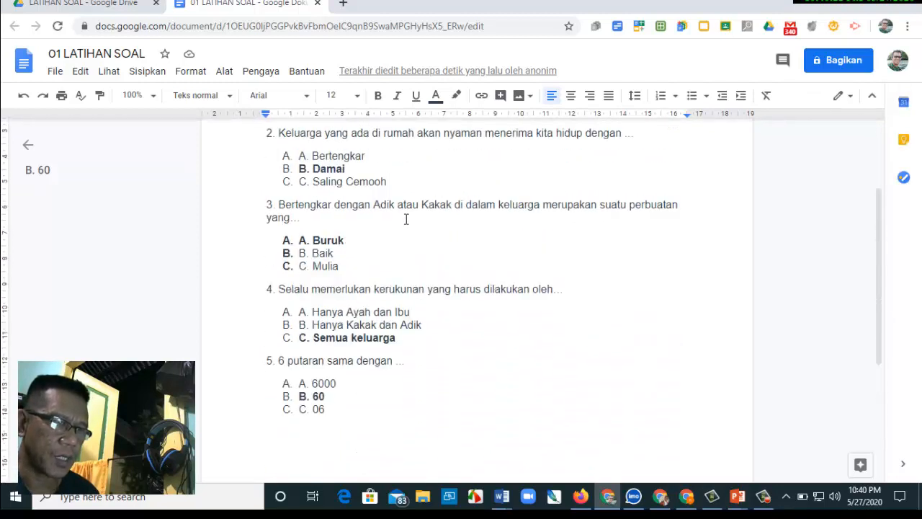
{"action": "left_click", "coordinate": [267, 225]}
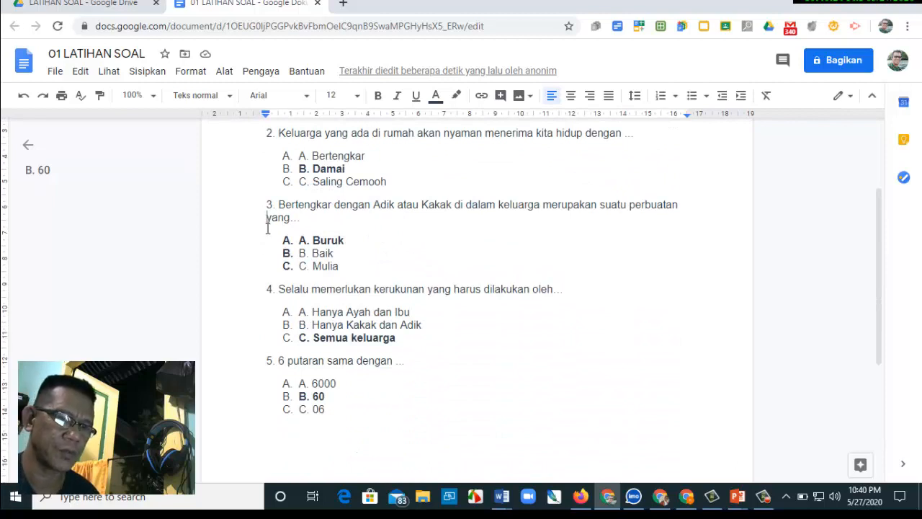
{"action": "key", "text": "BackSpace"}
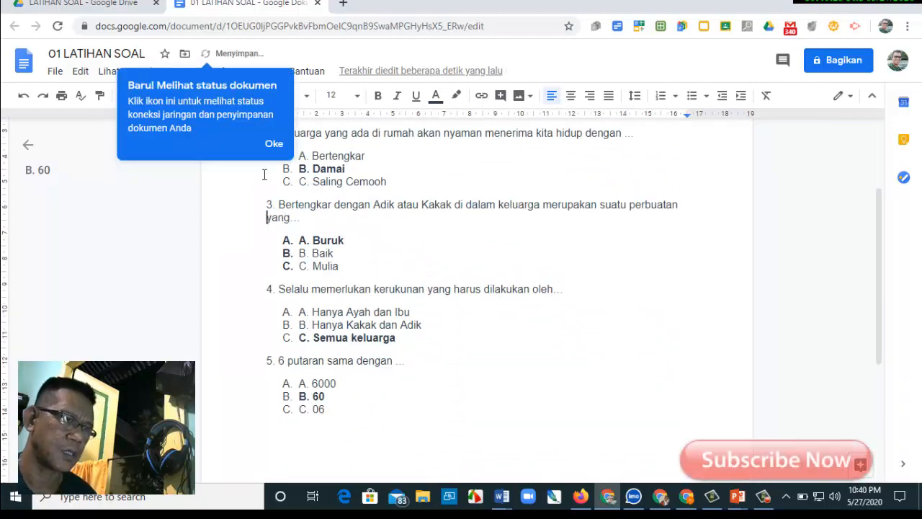
{"action": "left_click", "coordinate": [273, 143]}
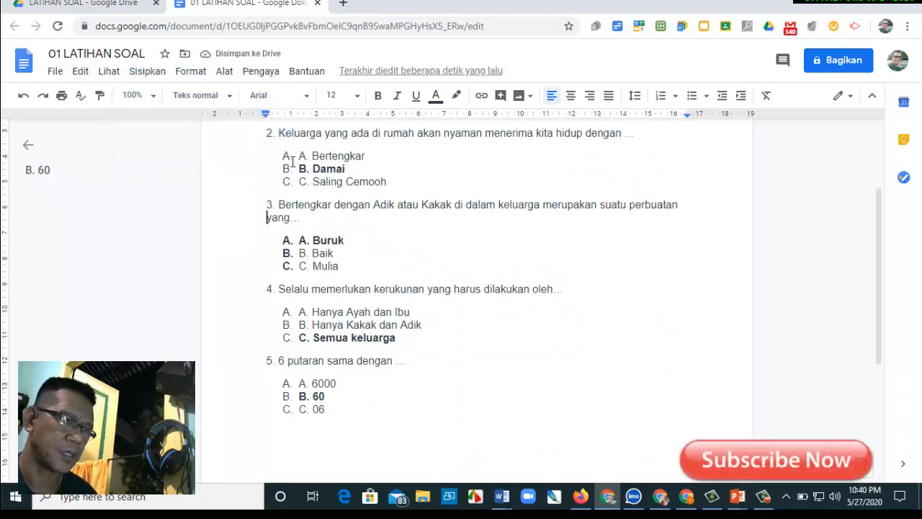
Create a blank Google Form (Google Formulir) from the New menu inside LATIHAN SOAL
{"action": "left_click", "coordinate": [111, 8]}
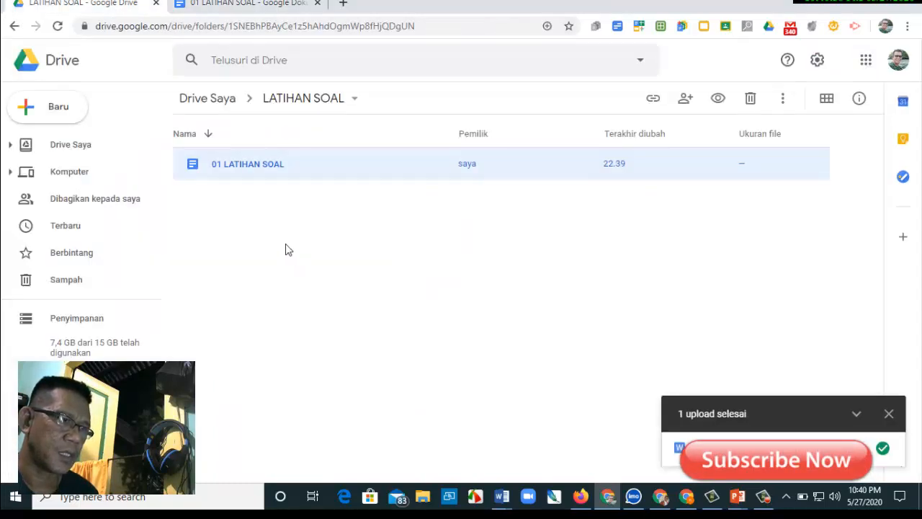
{"action": "right_click", "coordinate": [314, 218]}
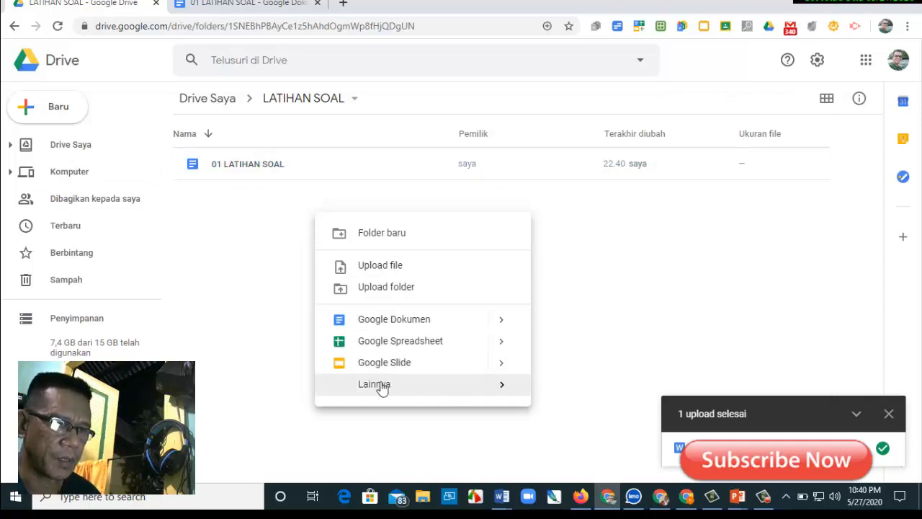
{"action": "mouse_move", "coordinate": [381, 385]}
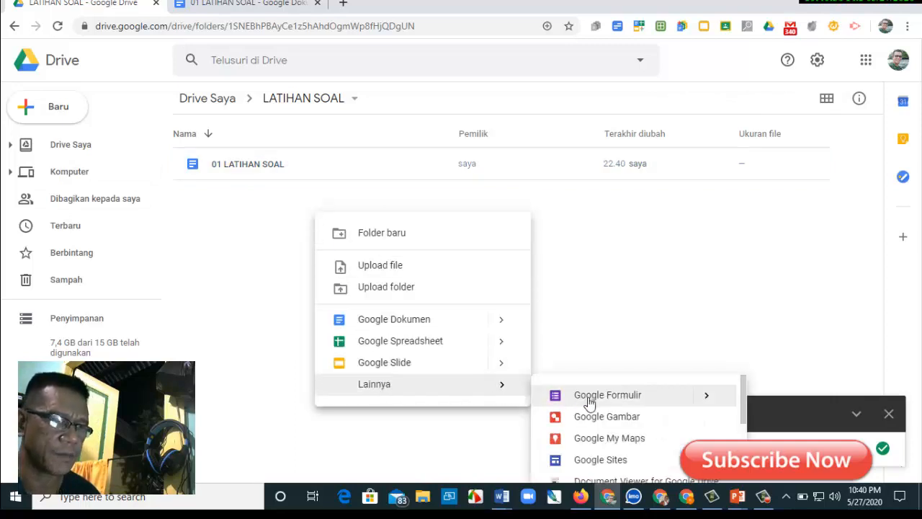
{"action": "left_click", "coordinate": [268, 280]}
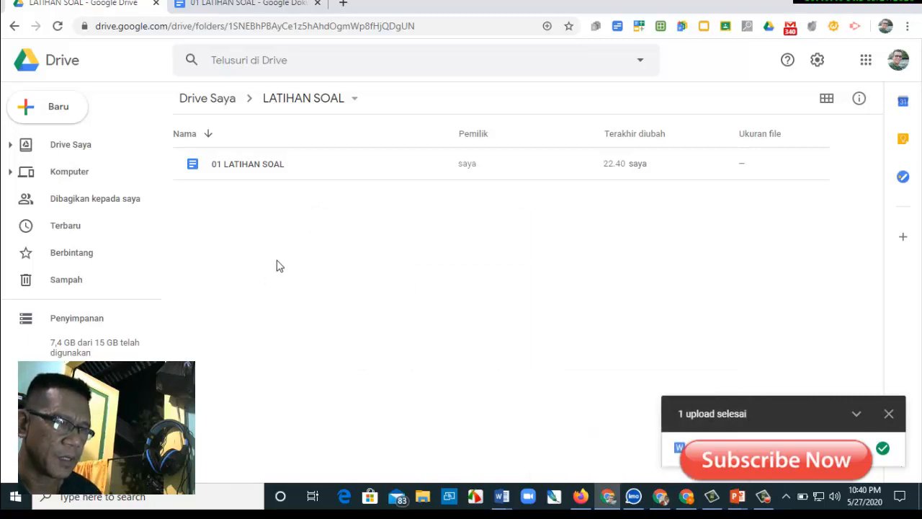
{"action": "right_click", "coordinate": [280, 266]}
{"action": "left_click", "coordinate": [889, 414]}
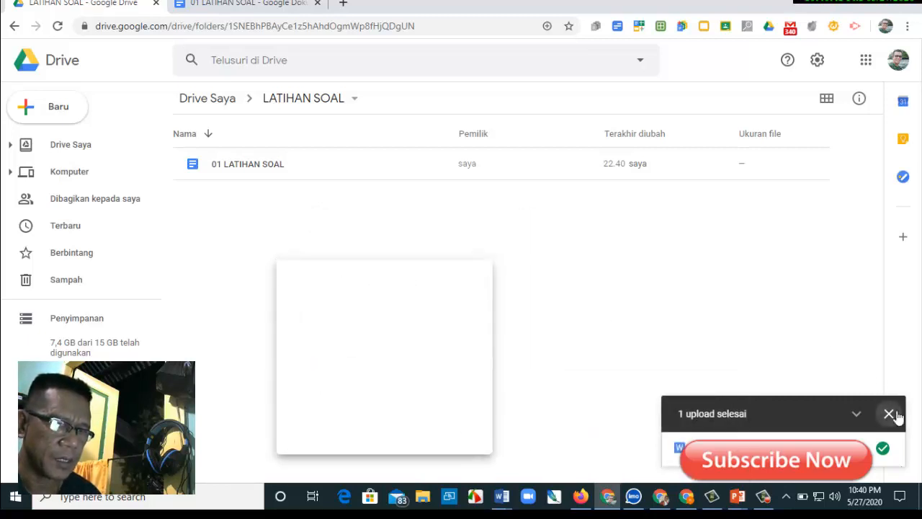
{"action": "right_click", "coordinate": [481, 281]}
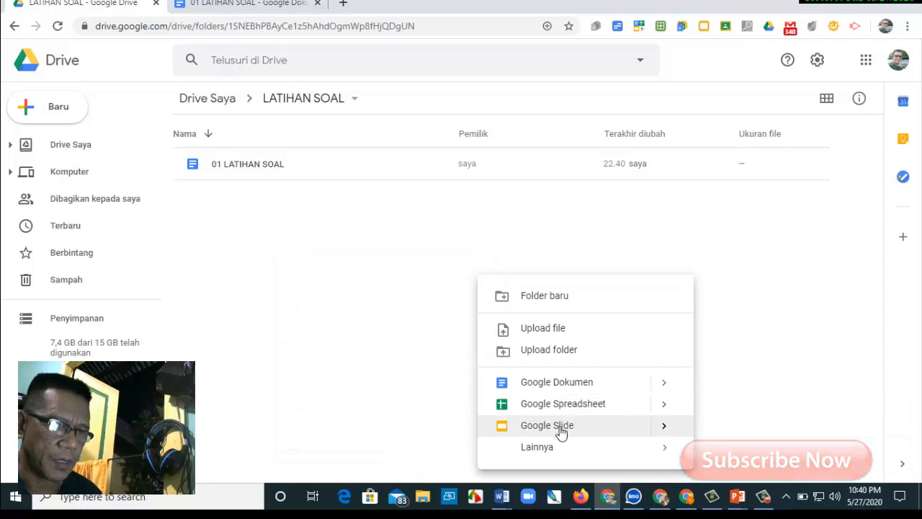
{"action": "mouse_move", "coordinate": [584, 449]}
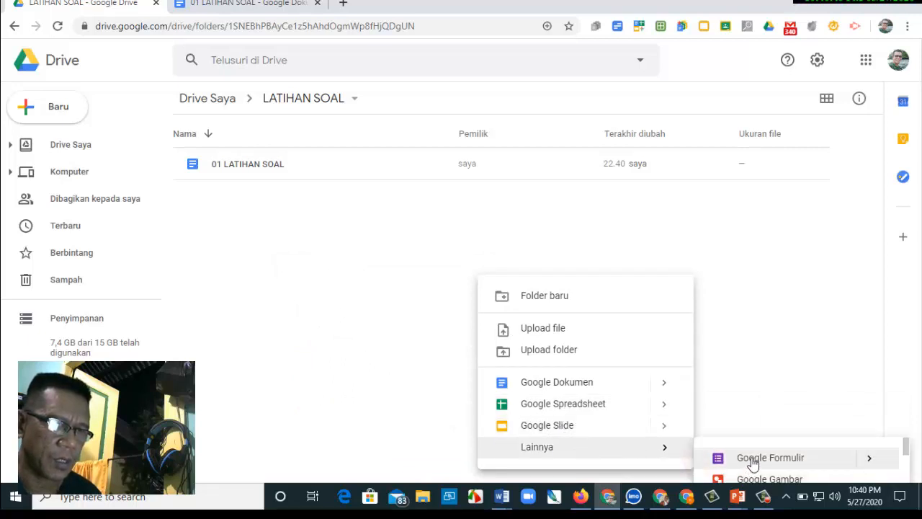
{"action": "right_click", "coordinate": [346, 226]}
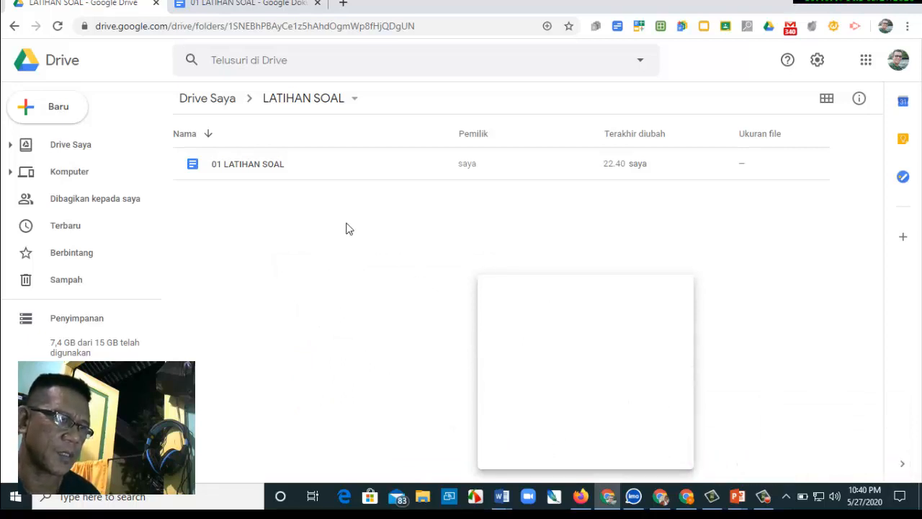
{"action": "left_click", "coordinate": [64, 111]}
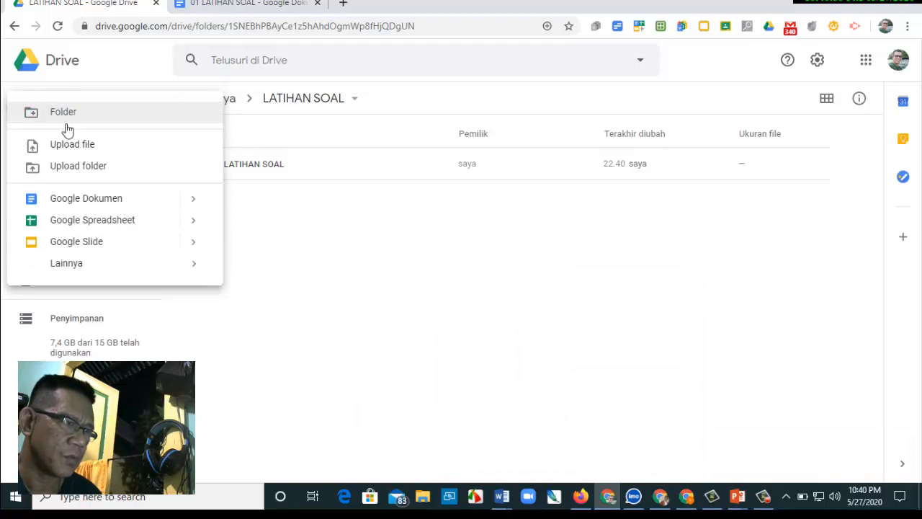
{"action": "mouse_move", "coordinate": [106, 268]}
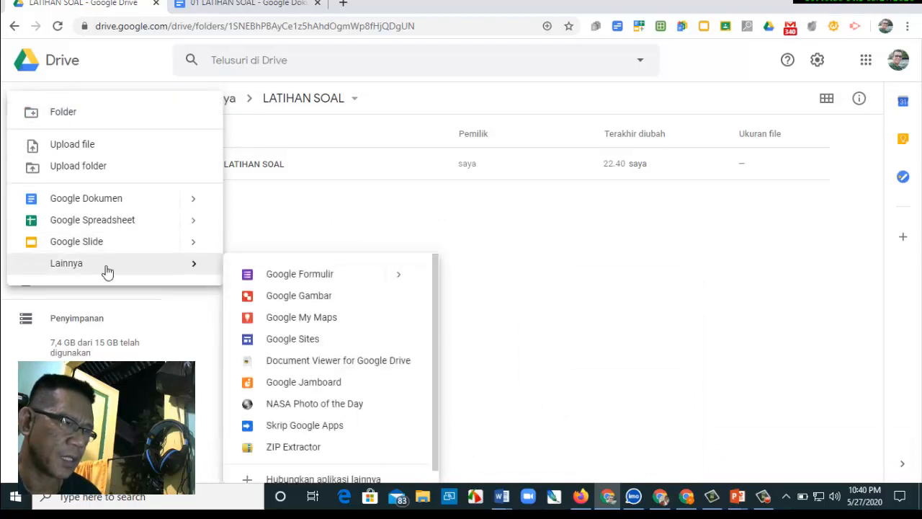
{"action": "left_click", "coordinate": [306, 280]}
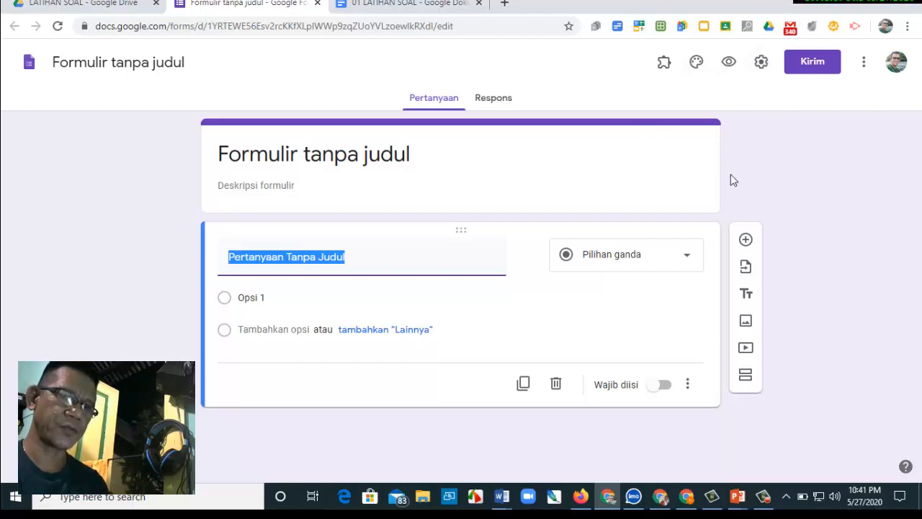
Enter 'SOAL ULANGAN HARIAN' as the form title and reuse it as the file name
{"action": "left_click", "coordinate": [313, 166]}
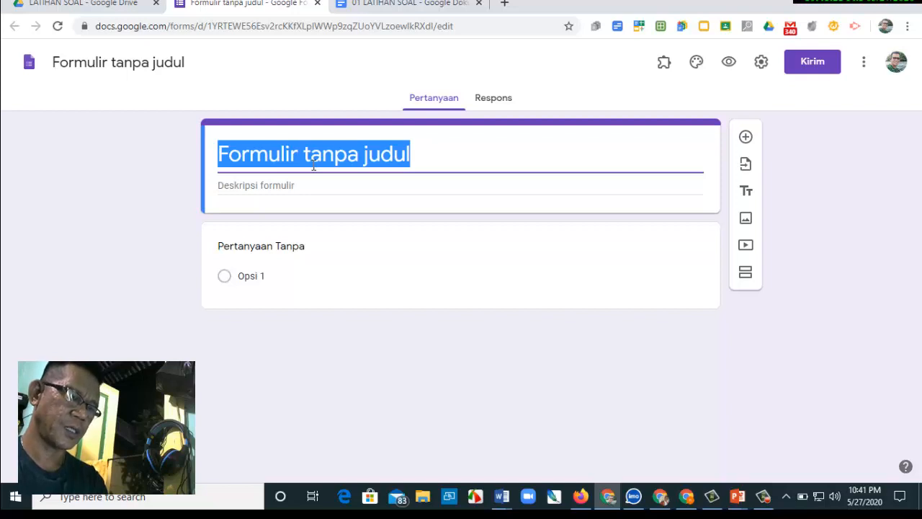
{"action": "type", "text": "SOAL "}
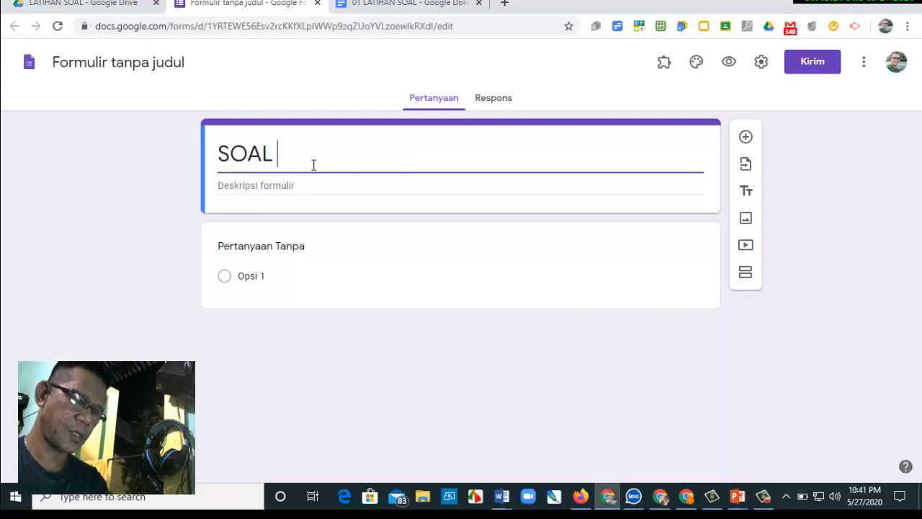
{"action": "type", "text": "ULANGAN HA"}
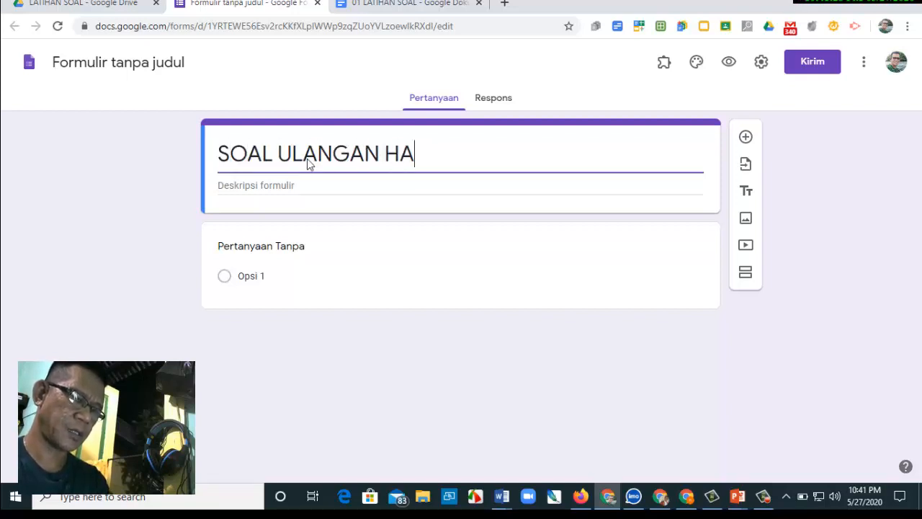
{"action": "type", "text": "RIAN"}
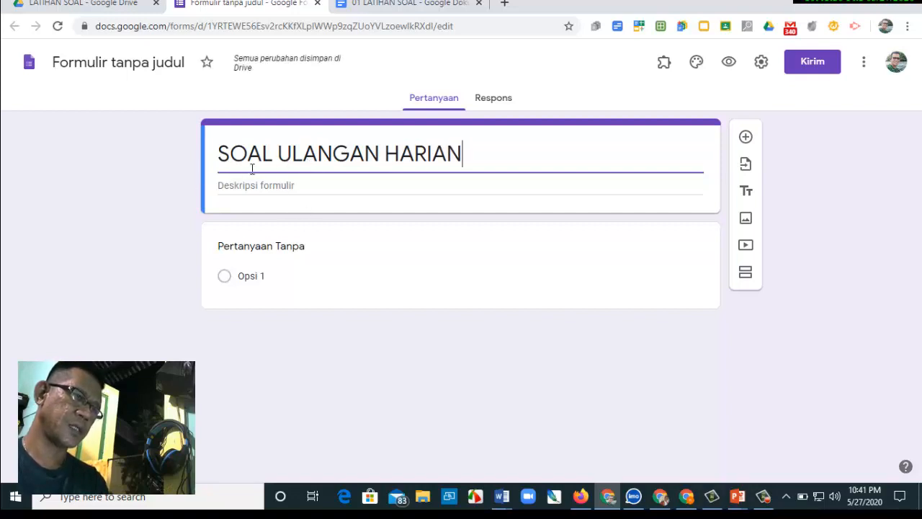
{"action": "left_click", "coordinate": [118, 70]}
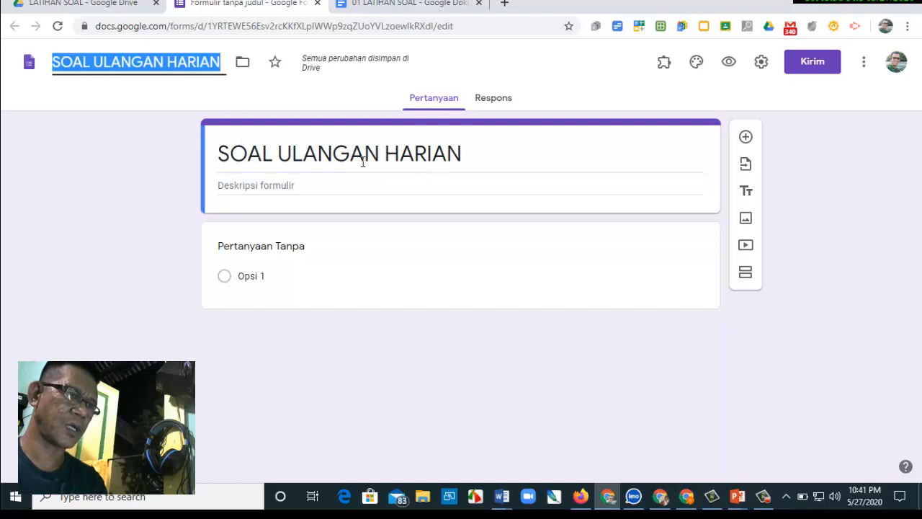
Write the form description lines '1. SOAL INI TERIDI DARI 5 NOMORPILIHAN GANDA' and '2. APABILA TIDAK SESUAI SILAHKAN MENGHUBUNGIGURU'
{"action": "left_click", "coordinate": [248, 200]}
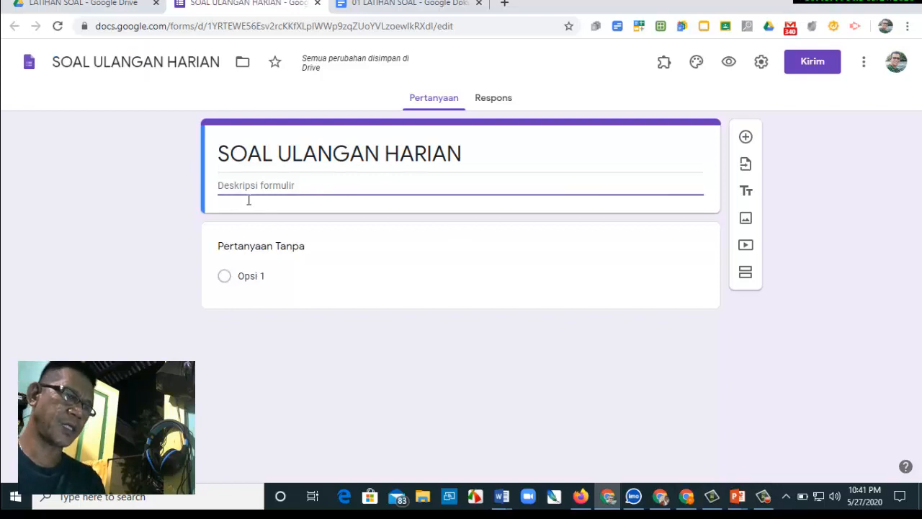
{"action": "type", "text": "1. "}
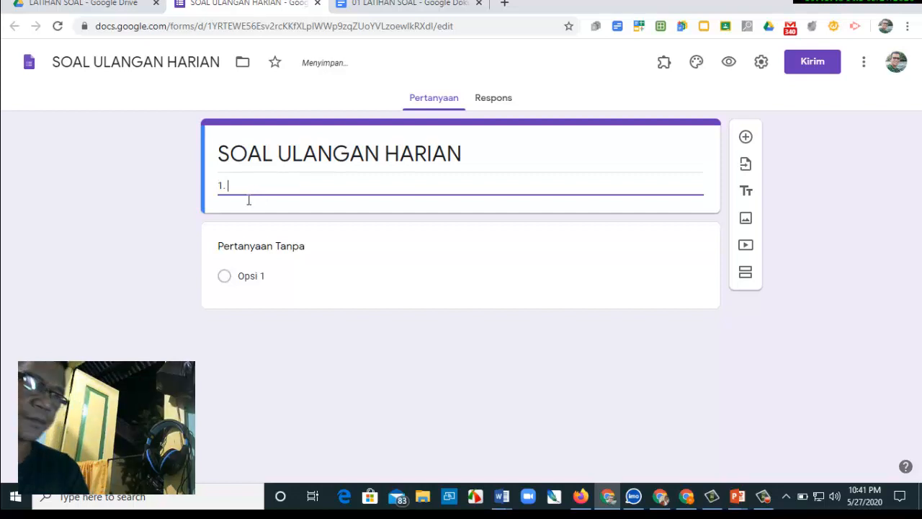
{"action": "type", "text": "SOAL"}
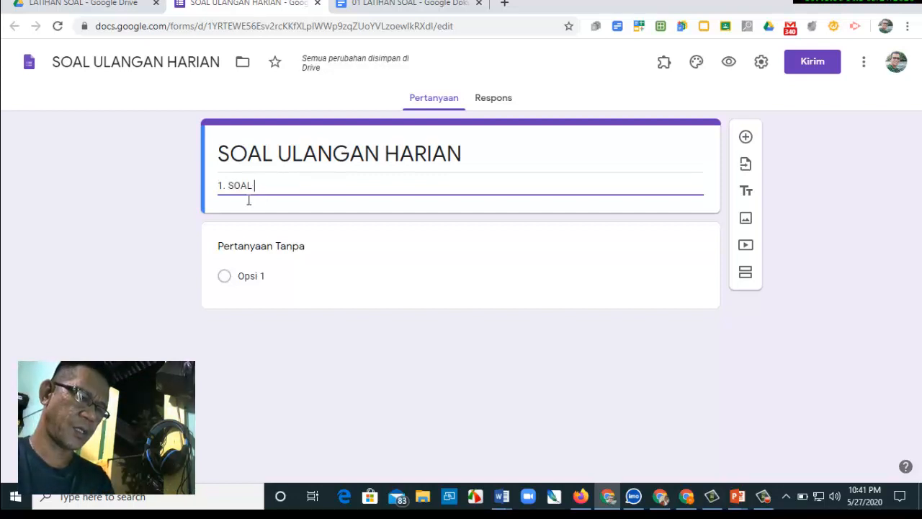
{"action": "type", "text": " INI TERIDI D"}
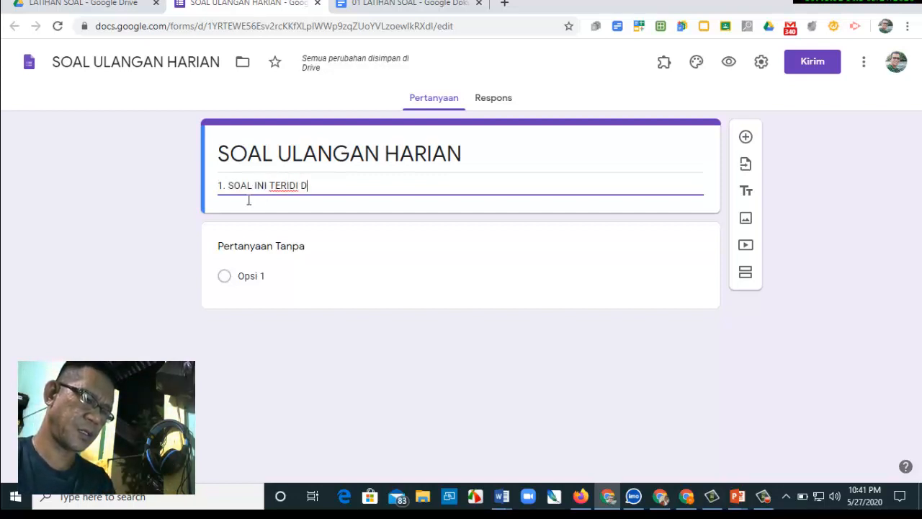
{"action": "type", "text": "ARI 5 NOMOR"}
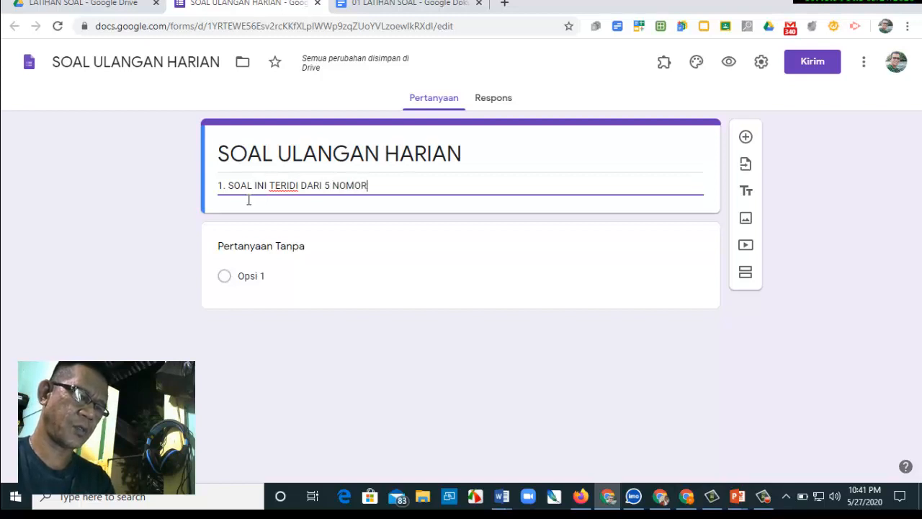
{"action": "type", "text": "PILIHAN GAND"}
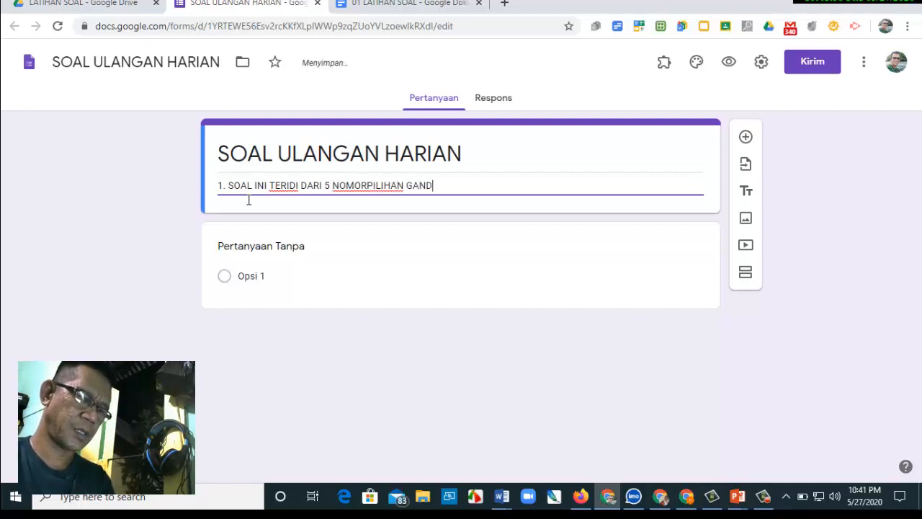
{"action": "type", "text": "A"}
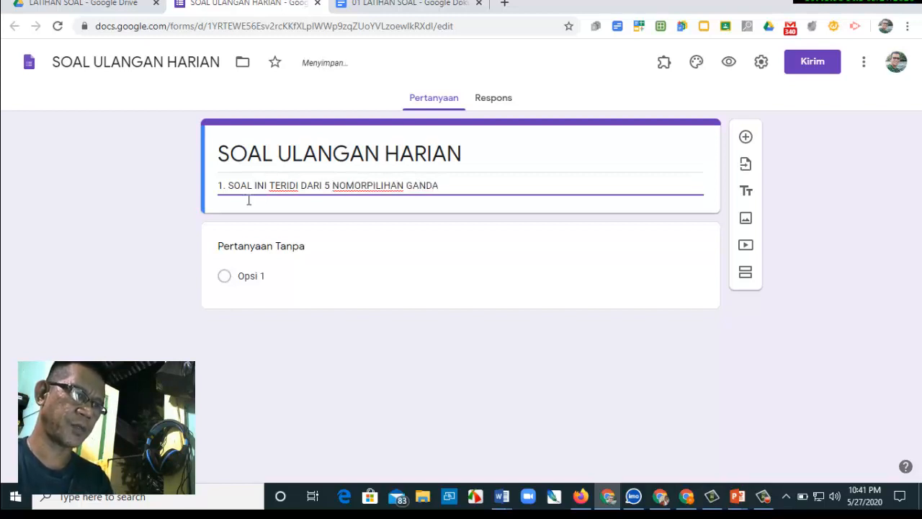
{"action": "key", "text": "Return"}
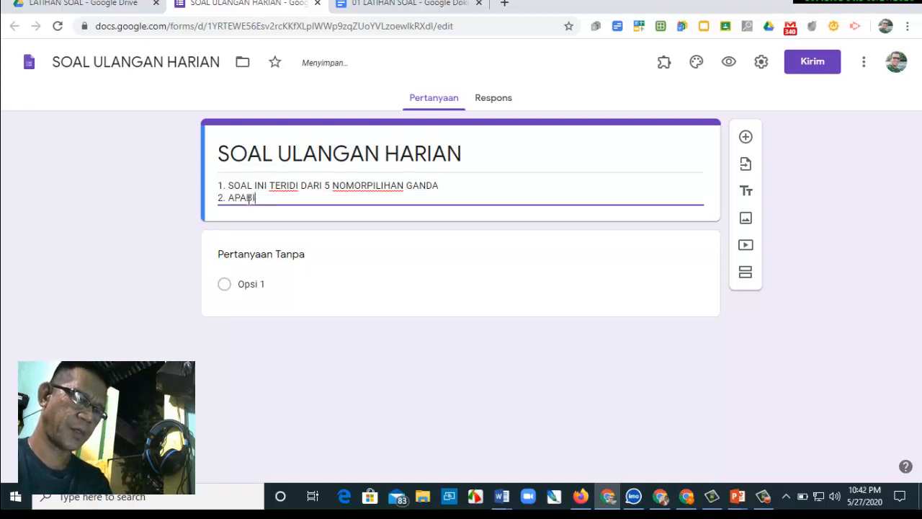
{"action": "type", "text": "2. APABILA TIDAK "}
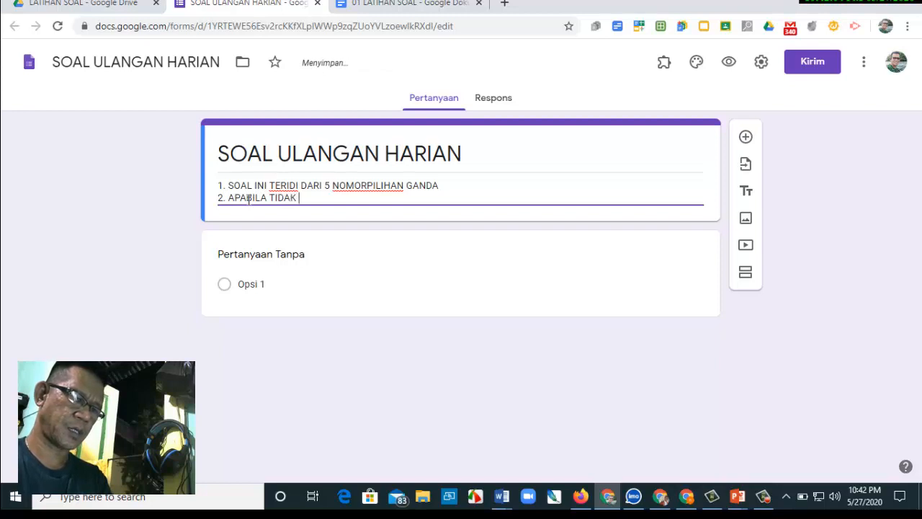
{"action": "type", "text": "SESUAI SILAHKAN"}
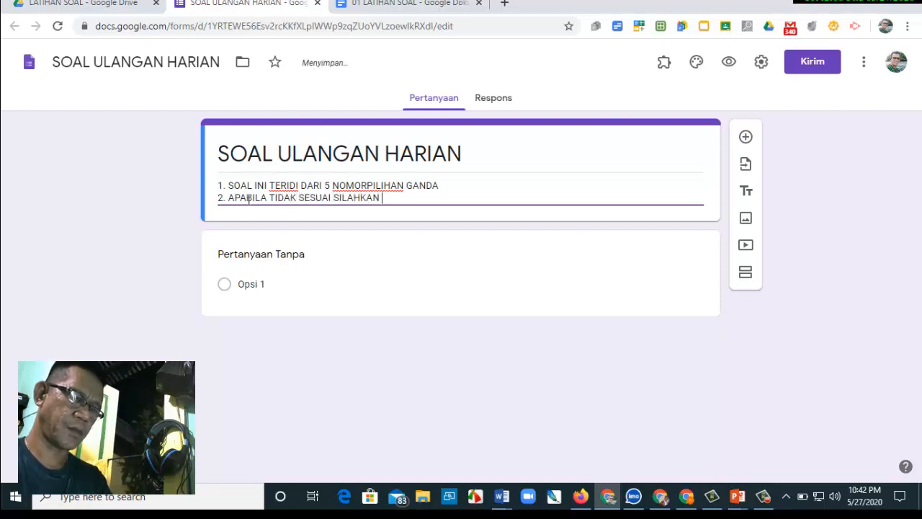
{"action": "type", "text": " MENGHUBUNGI"}
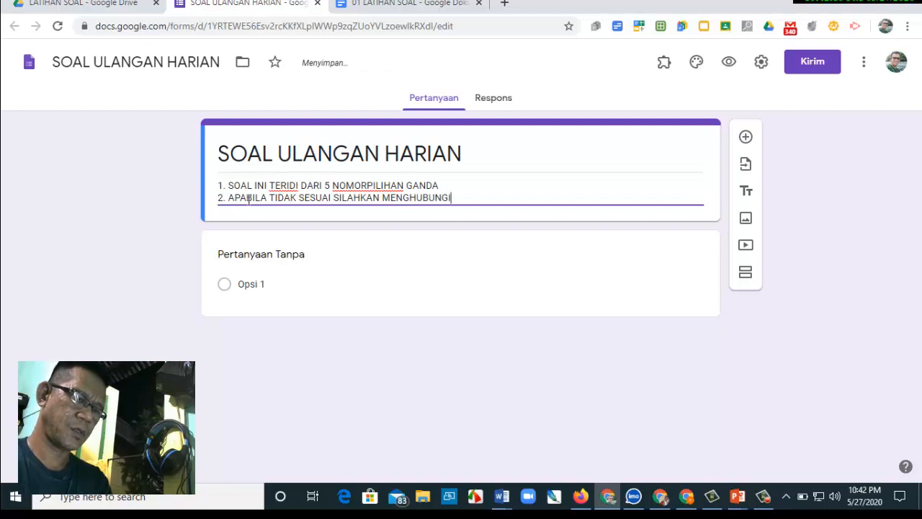
{"action": "type", "text": "GURU"}
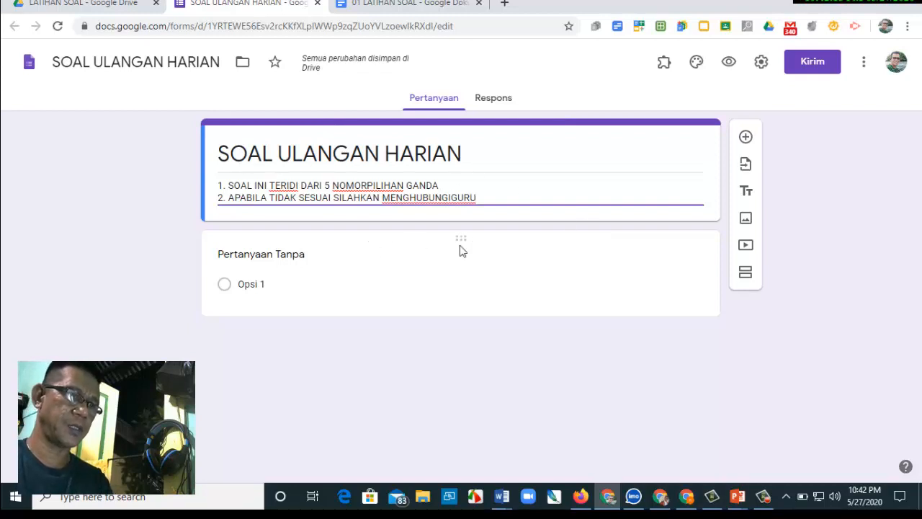
Retitle the first question 'NAMA SISWA' and make it required
{"action": "left_click", "coordinate": [374, 284]}
{"action": "left_click", "coordinate": [345, 268]}
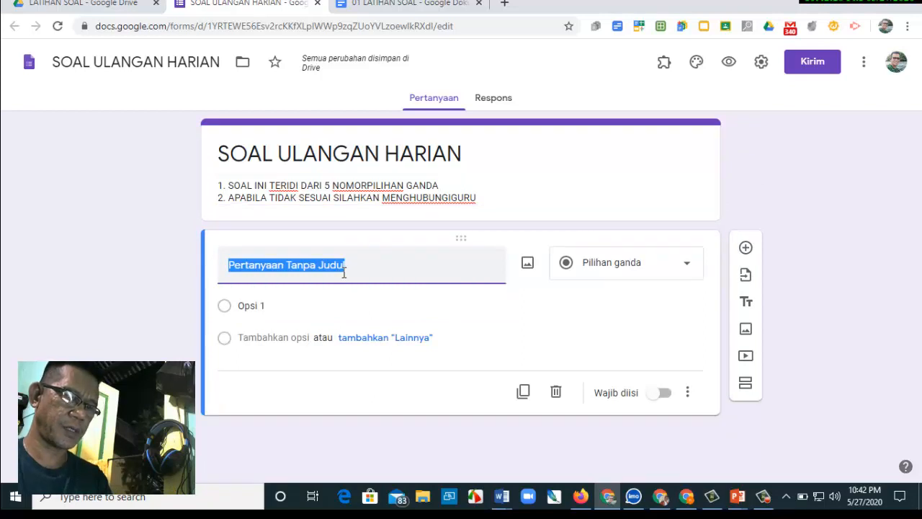
{"action": "type", "text": "NAMA SIS"}
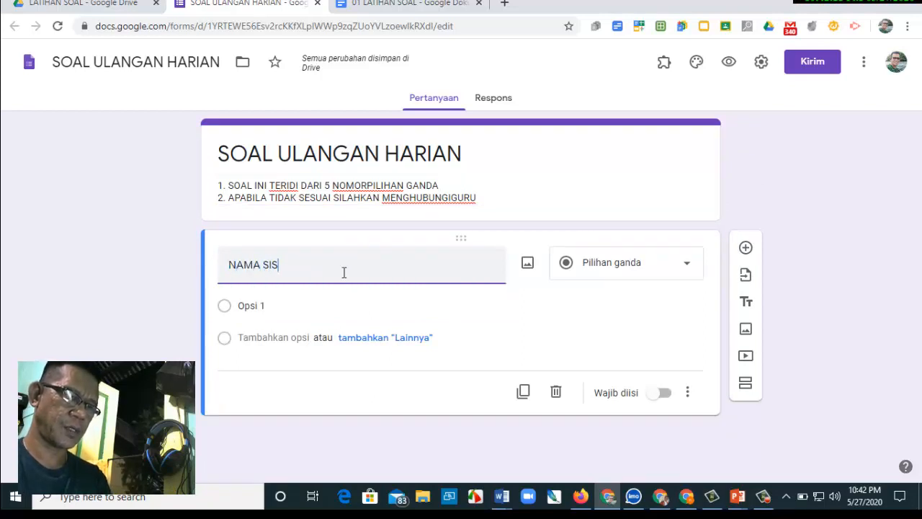
{"action": "type", "text": "WA"}
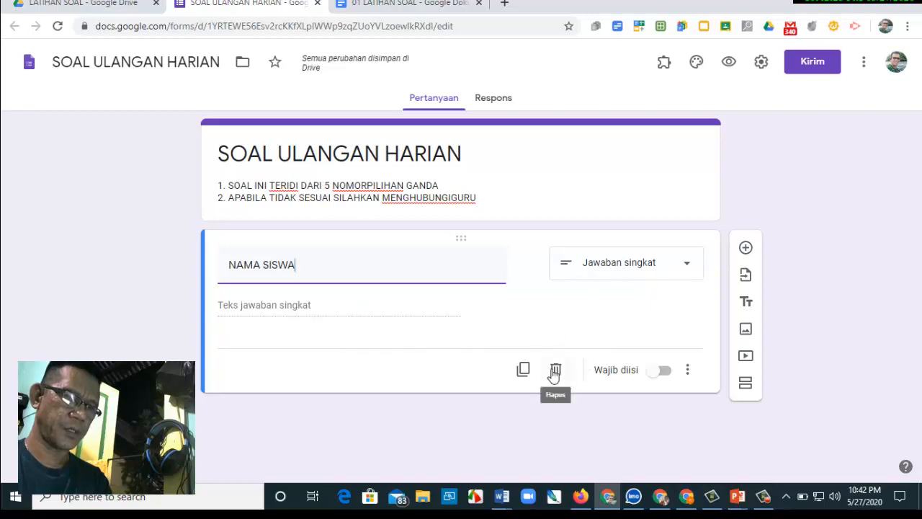
{"action": "left_click", "coordinate": [663, 371]}
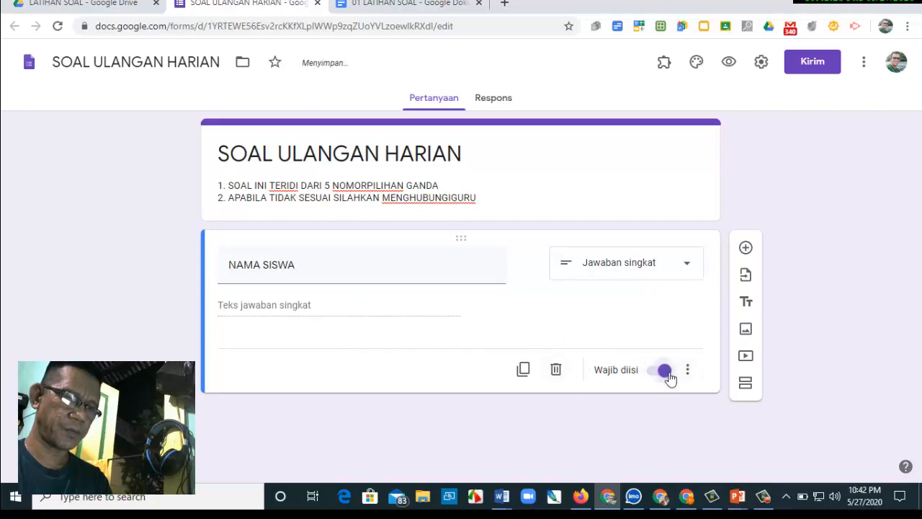
Add a new short-answer question titled 'NIS' below NAMA SISWA
{"action": "left_click", "coordinate": [745, 248]}
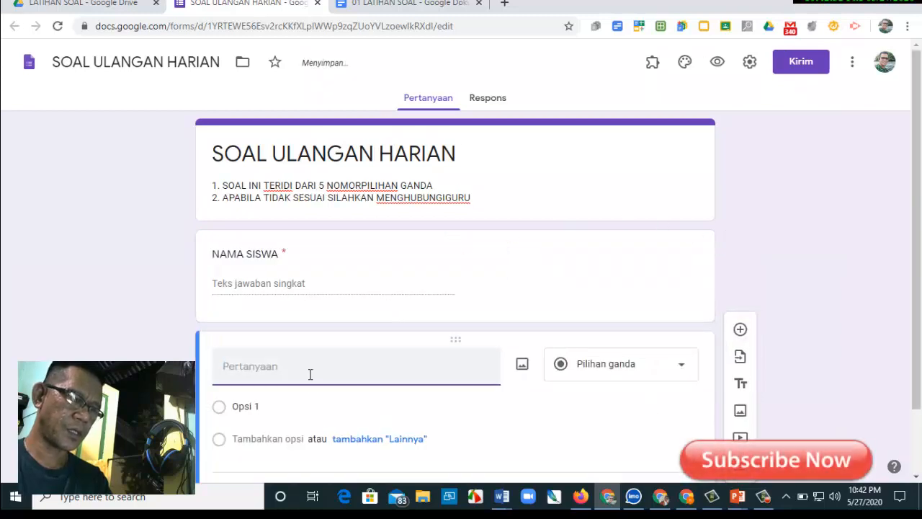
{"action": "type", "text": "NIS"}
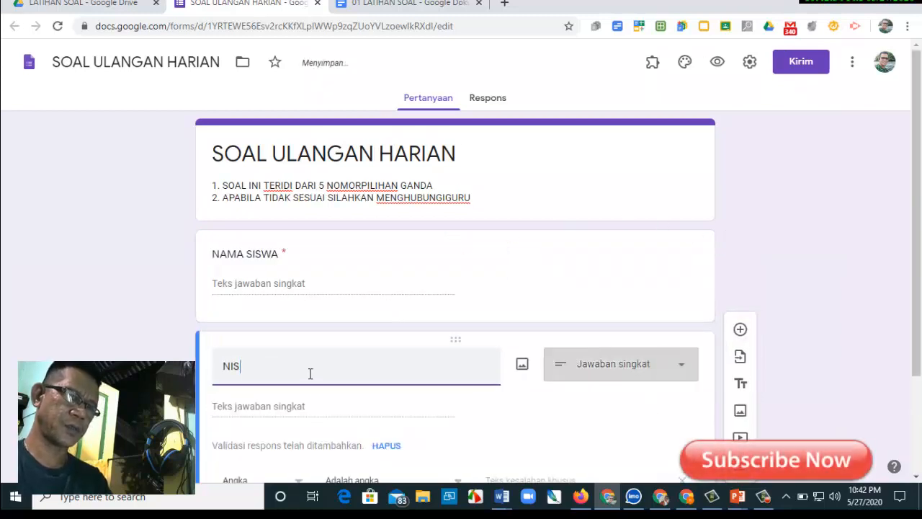
{"action": "scroll", "coordinate": [310, 369], "scroll_direction": "down", "scroll_amount": 2}
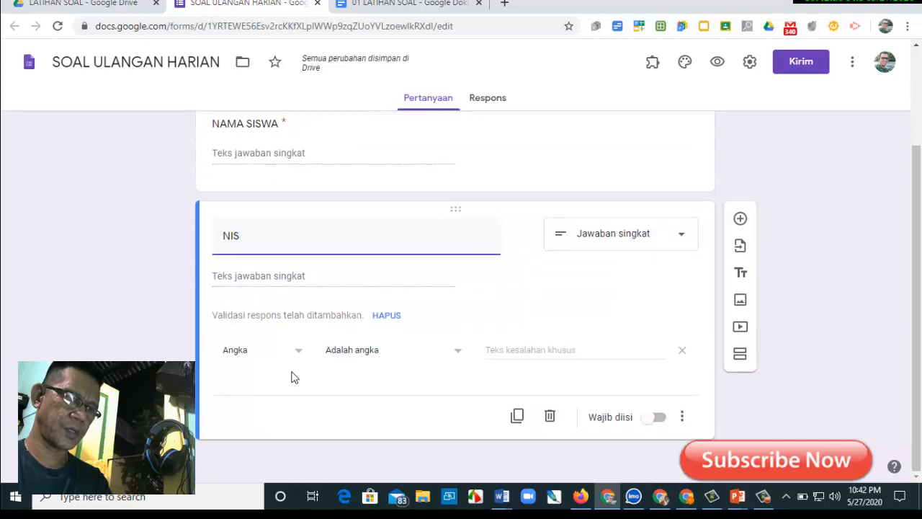
Add a multiple-choice question titled 'KELAS' beneath the NIS question
{"action": "left_click", "coordinate": [741, 219]}
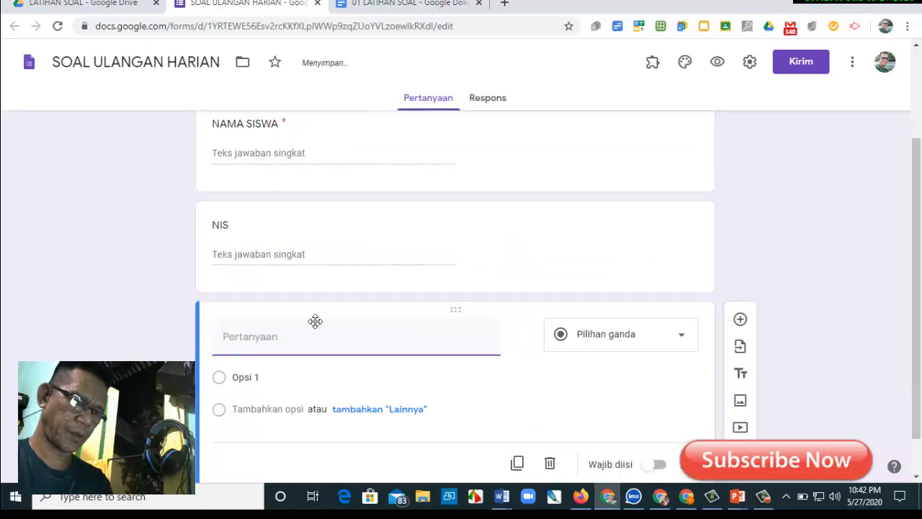
{"action": "type", "text": "KELAS"}
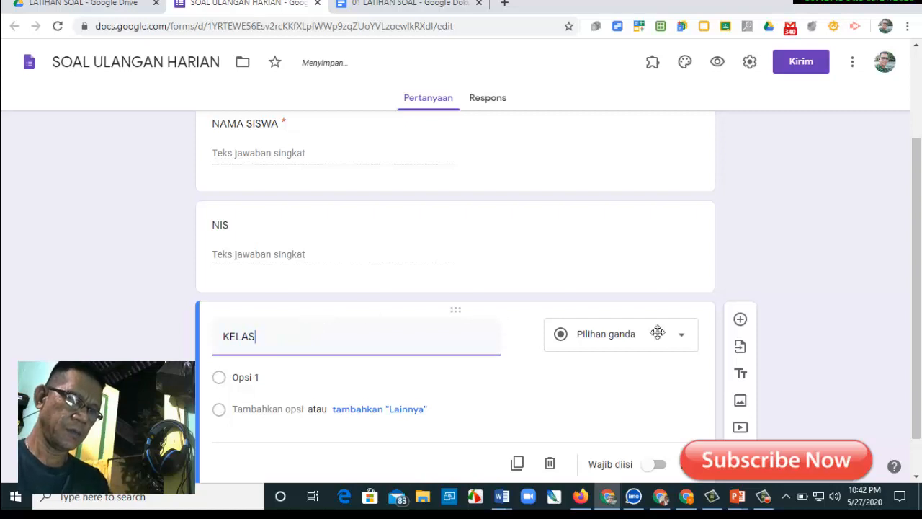
{"action": "scroll", "coordinate": [496, 371], "scroll_direction": "down", "scroll_amount": 1}
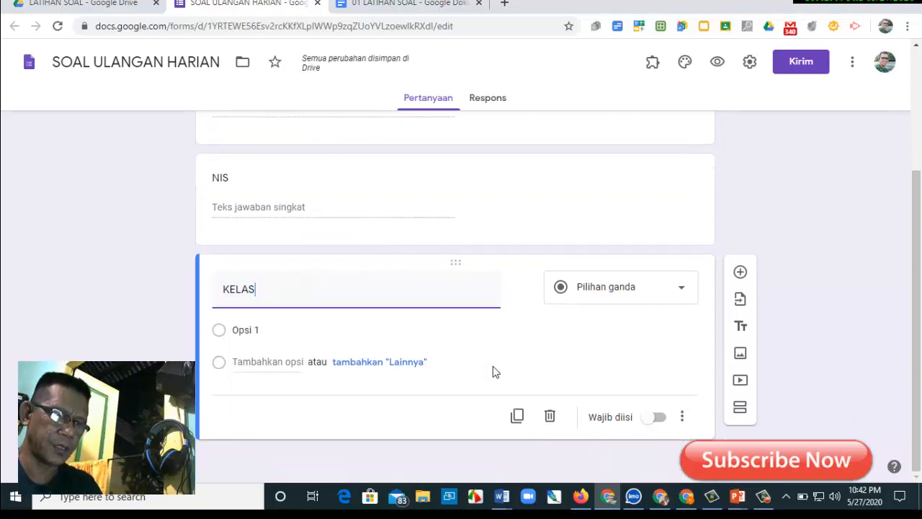
{"action": "scroll", "coordinate": [495, 371], "scroll_direction": "up", "scroll_amount": 3}
{"action": "scroll", "coordinate": [495, 370], "scroll_direction": "down", "scroll_amount": 1}
{"action": "scroll", "coordinate": [494, 371], "scroll_direction": "down", "scroll_amount": 2}
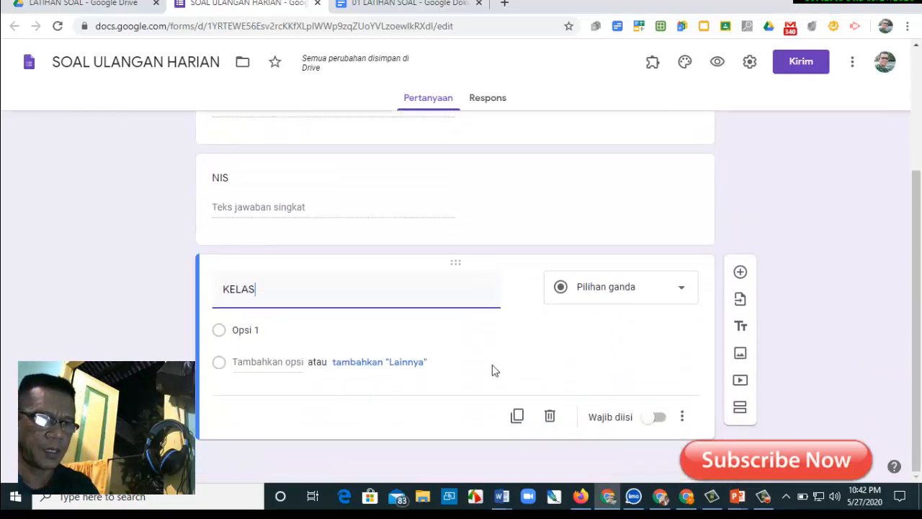
{"action": "scroll", "coordinate": [294, 324], "scroll_direction": "up", "scroll_amount": 2}
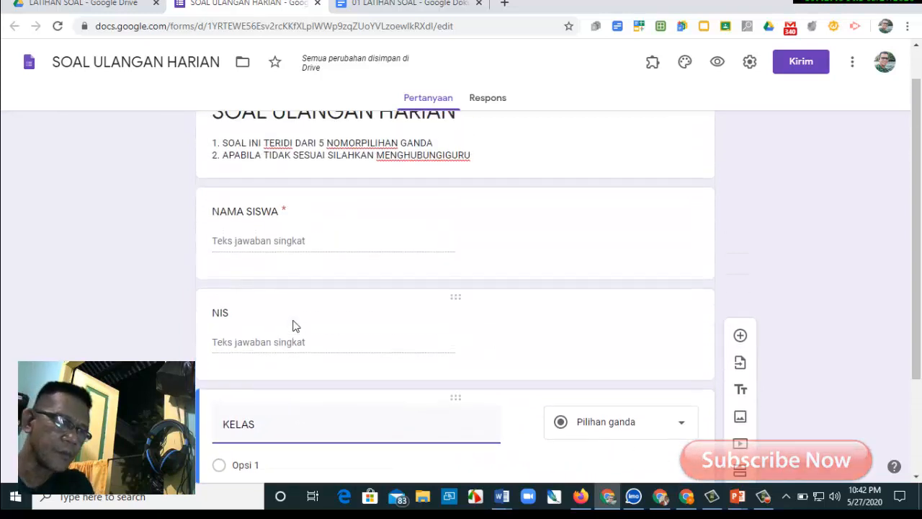
{"action": "scroll", "coordinate": [293, 325], "scroll_direction": "down", "scroll_amount": 1}
{"action": "scroll", "coordinate": [292, 326], "scroll_direction": "down", "scroll_amount": 2}
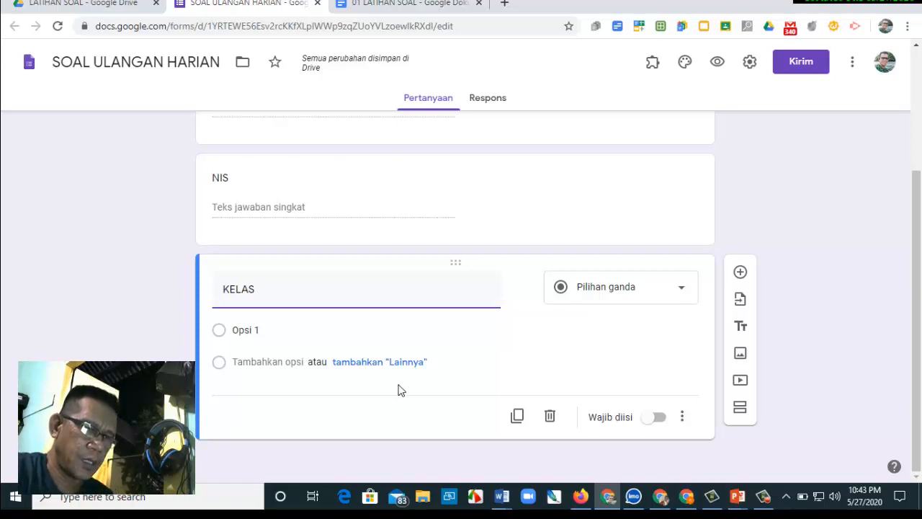
Add a new question below KELAS titled 'TOKE /PASWORD'
{"action": "left_click", "coordinate": [741, 274]}
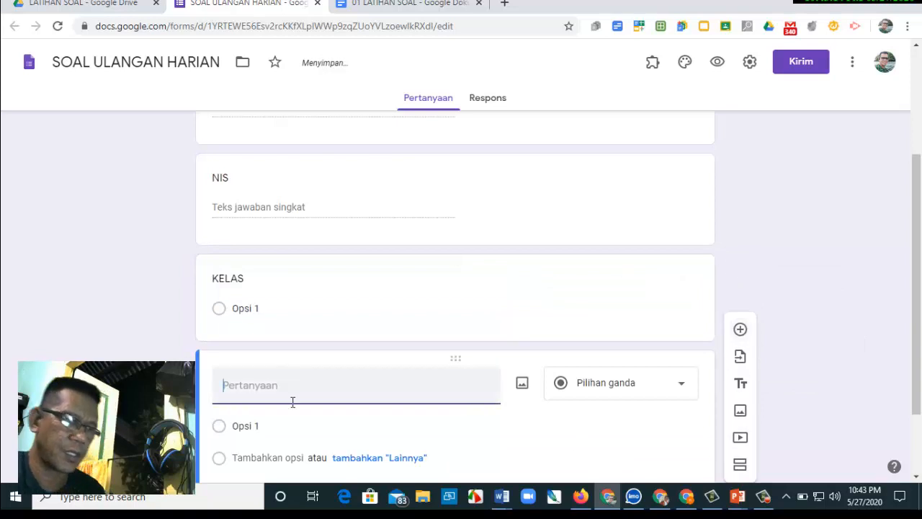
{"action": "type", "text": "TOKE "}
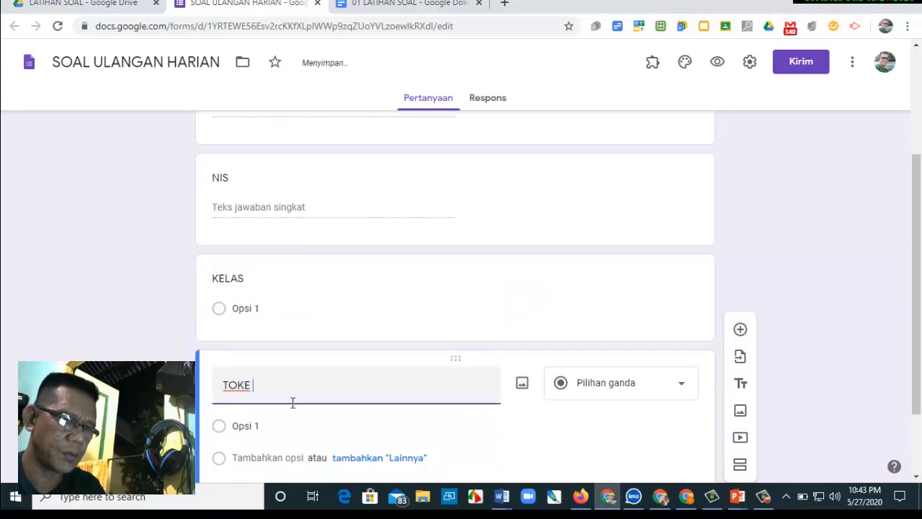
{"action": "type", "text": "/PASWORD"}
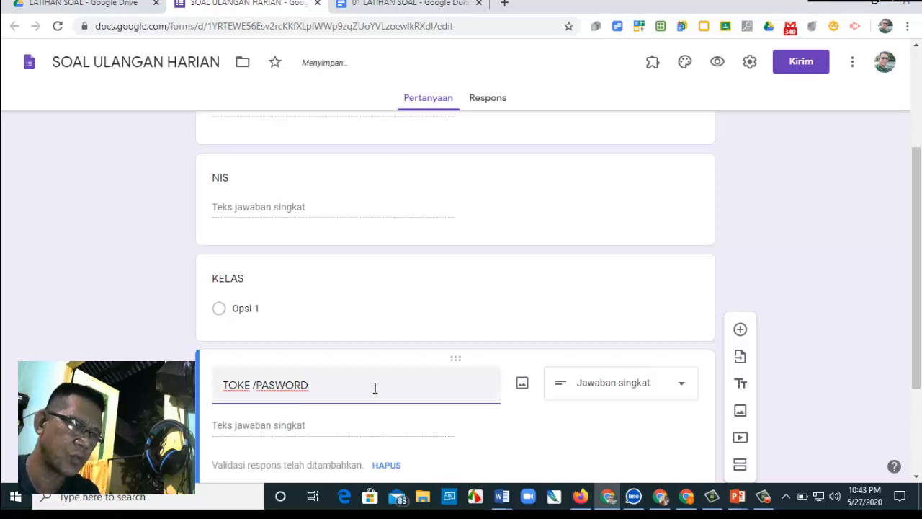
{"action": "scroll", "coordinate": [400, 368], "scroll_direction": "down", "scroll_amount": 1}
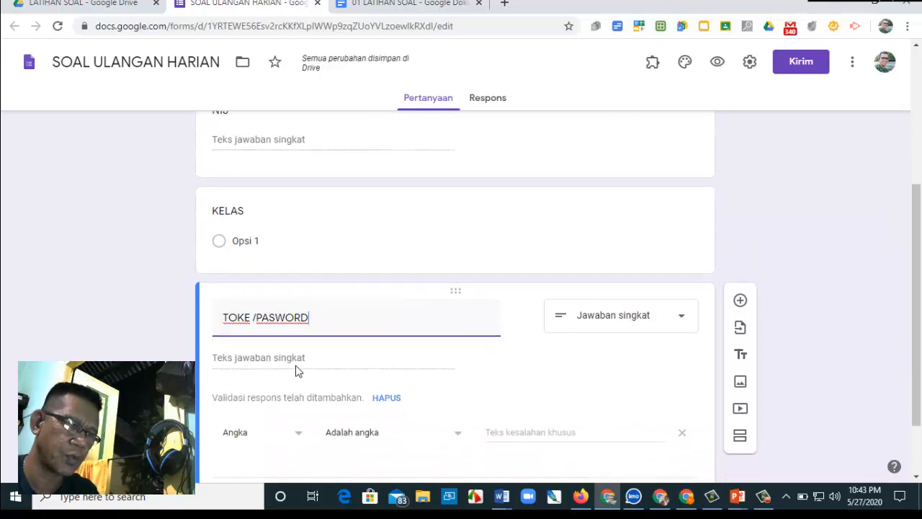
{"action": "scroll", "coordinate": [405, 353], "scroll_direction": "down", "scroll_amount": 1}
{"action": "scroll", "coordinate": [404, 353], "scroll_direction": "down", "scroll_amount": 1}
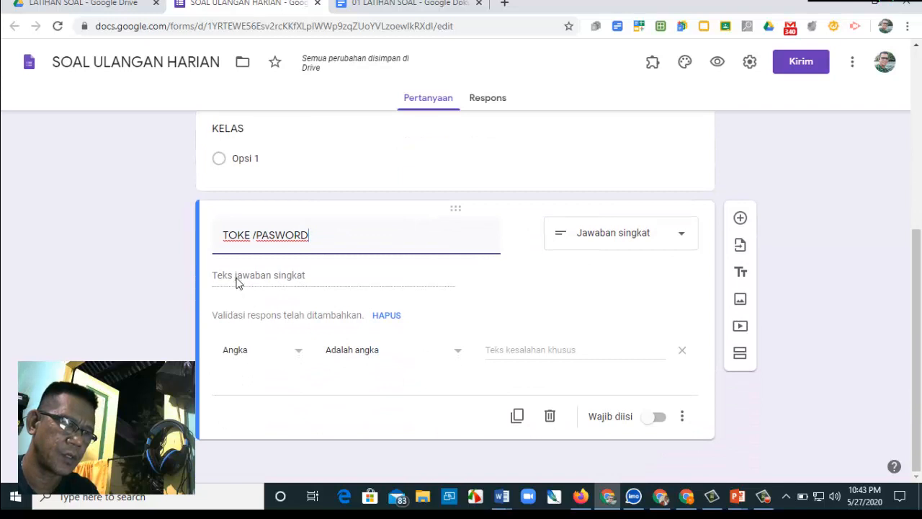
{"action": "left_click", "coordinate": [238, 283]}
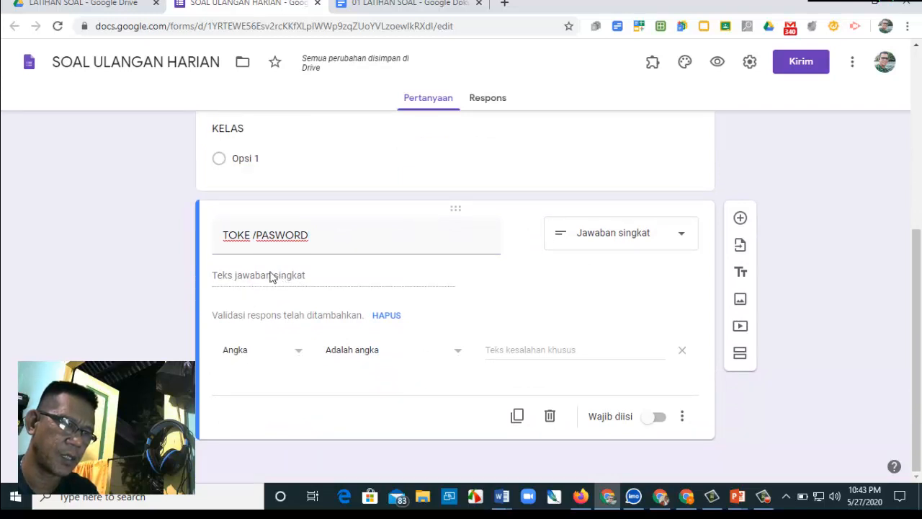
Set the answer validation to Teks, requiring the answer to contain 'ABCD'
{"action": "left_click", "coordinate": [299, 357]}
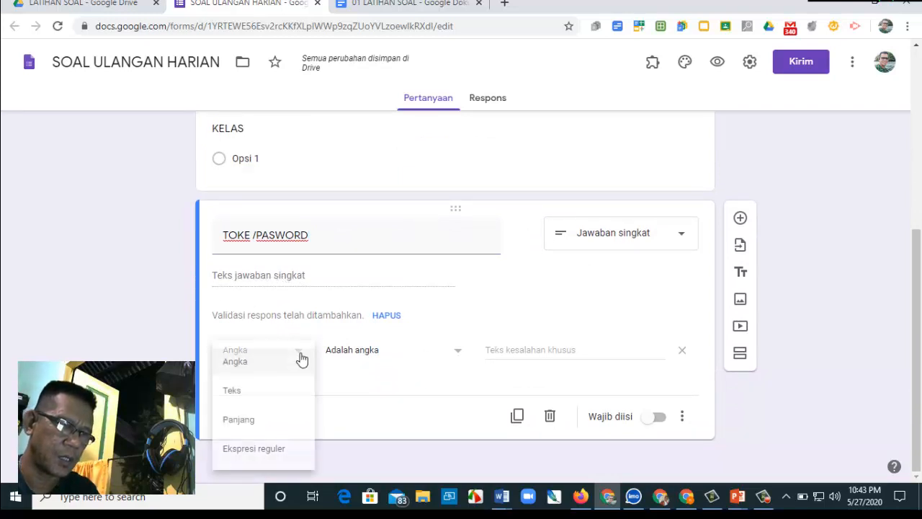
{"action": "left_click", "coordinate": [254, 391]}
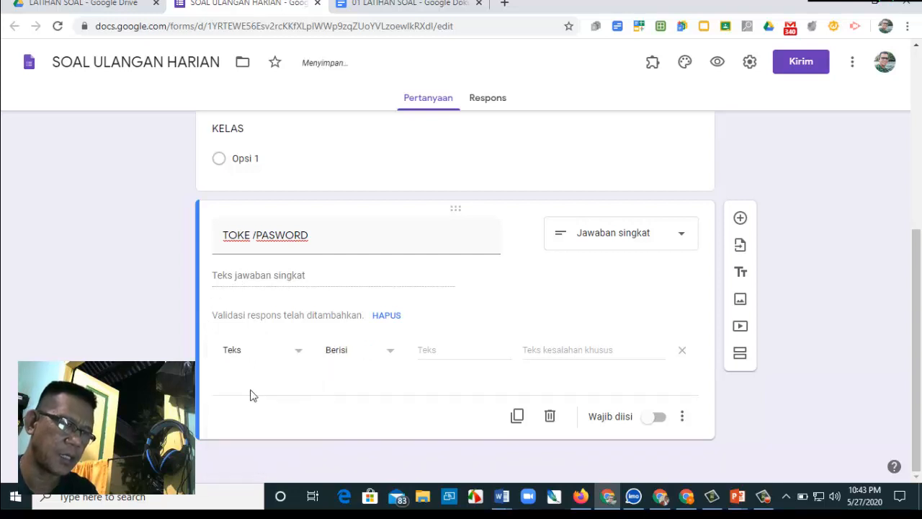
{"action": "left_click", "coordinate": [432, 359]}
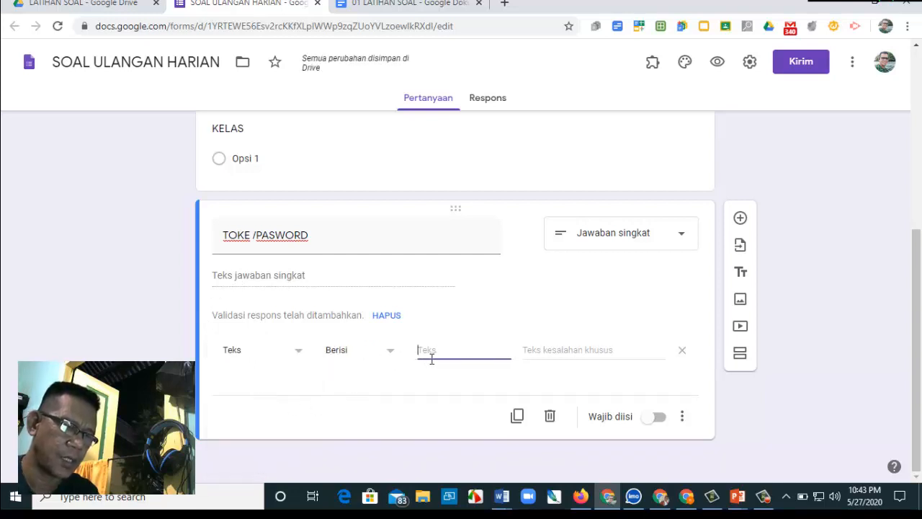
{"action": "type", "text": "ABCD"}
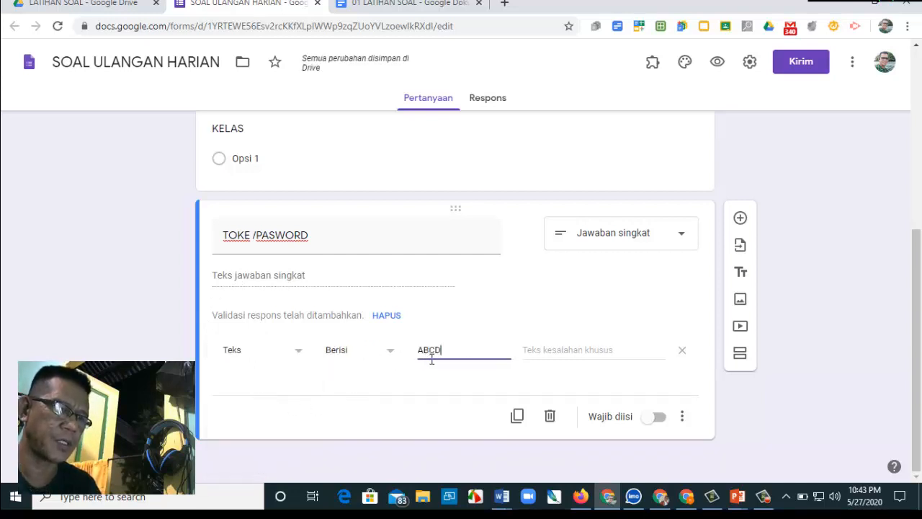
Write a custom error message saying the token is wrong and to contact the teacher
{"action": "left_click", "coordinate": [553, 358]}
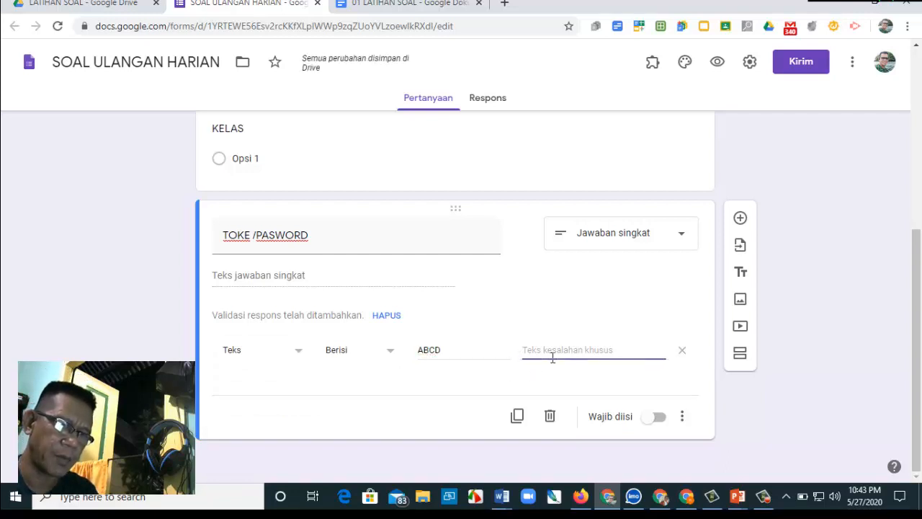
{"action": "type", "text": "MAA"}
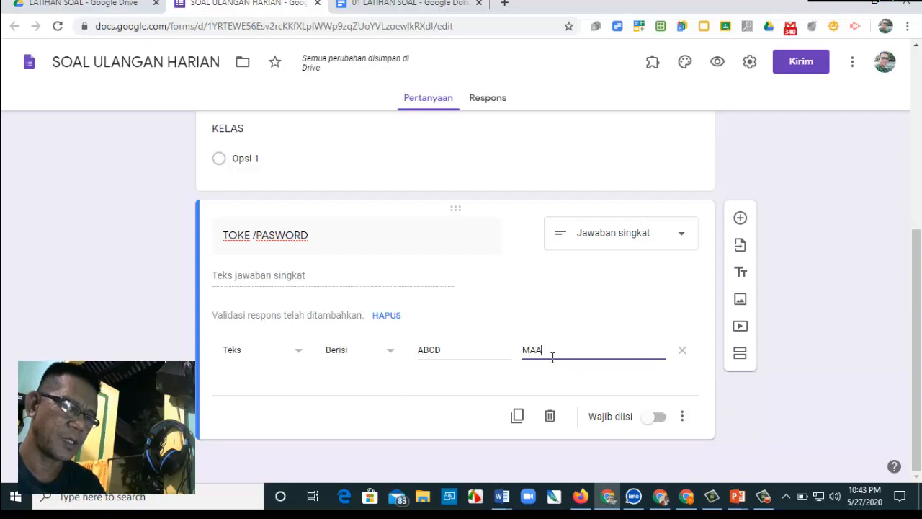
{"action": "type", "text": "F, JI"}
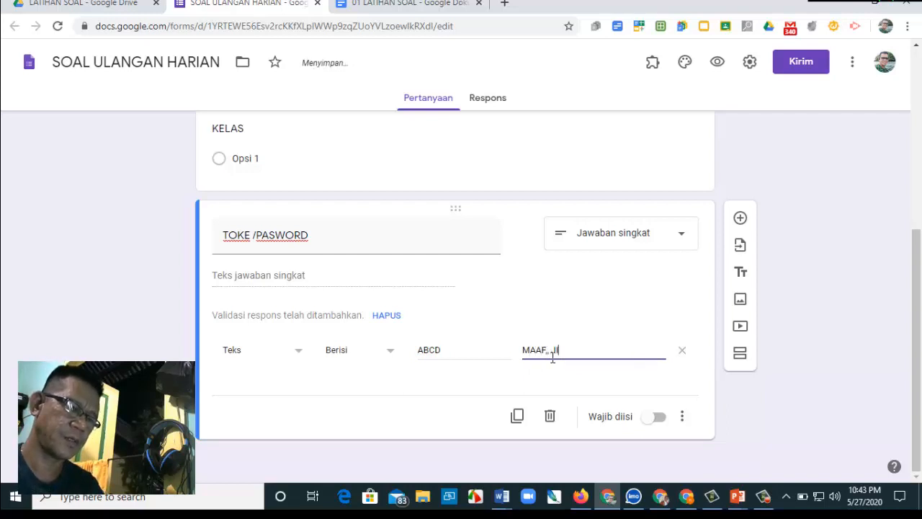
{"action": "type", "text": "KA"}
{"action": "key", "text": "BackSpace"}
{"action": "key", "text": "BackSpace"}
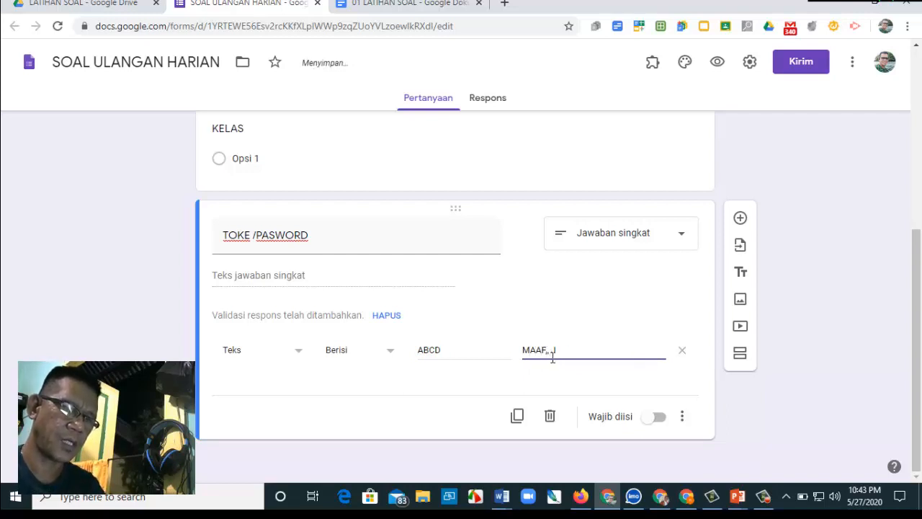
{"action": "type", "text": "TOKEN AN"}
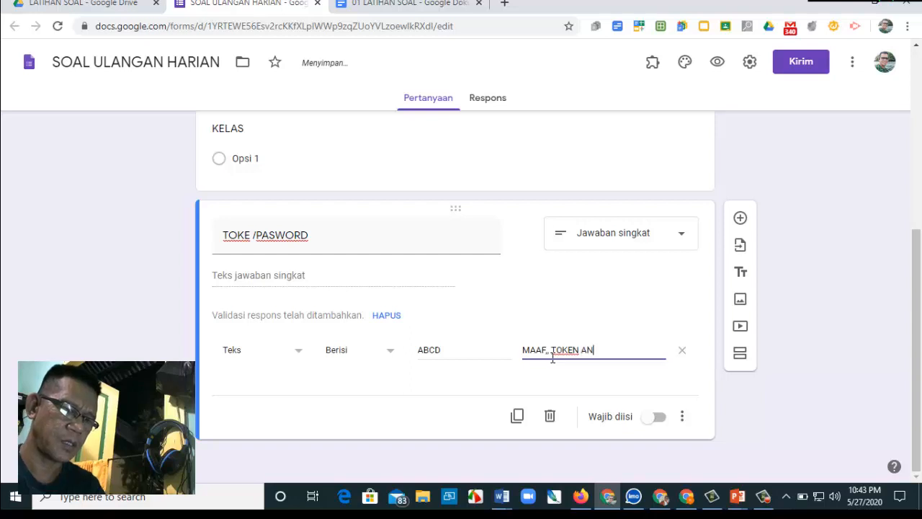
{"action": "type", "text": "DA SALAH"}
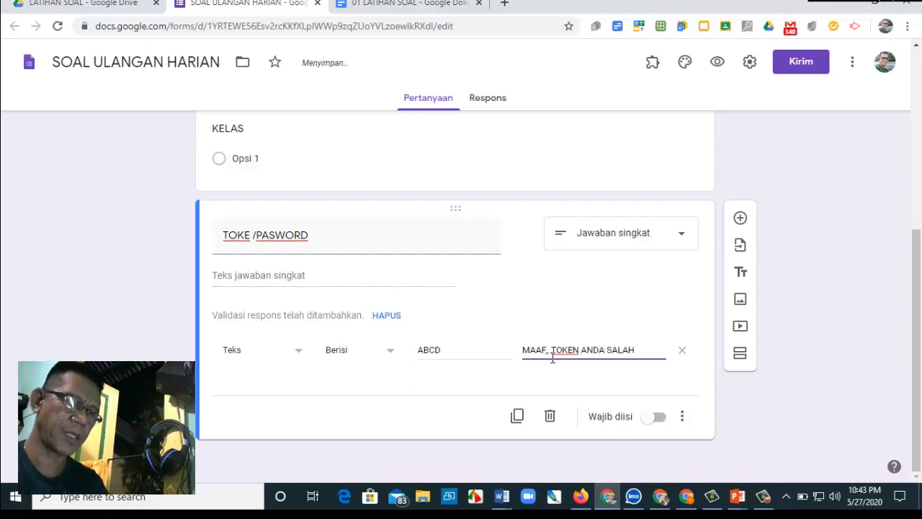
{"action": "type", "text": ", SIOLAHKAN"}
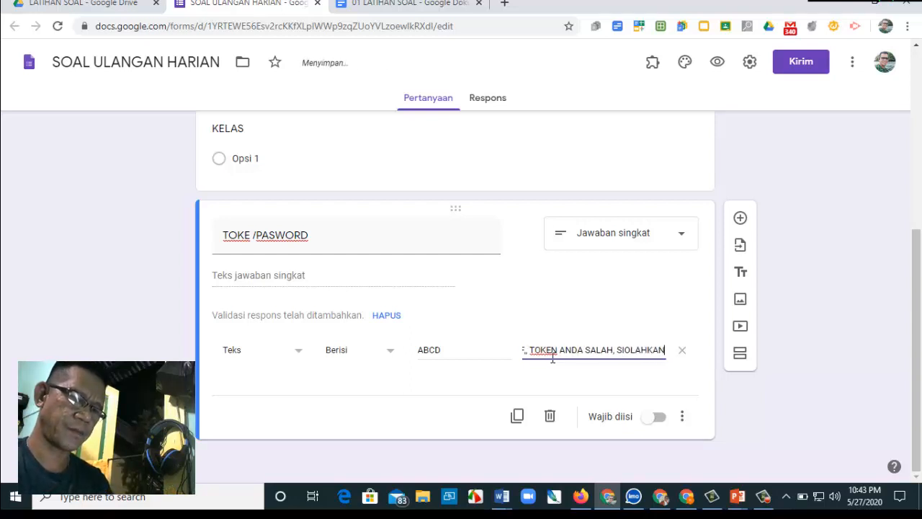
{"action": "type", "text": " MENGHUBUNGI"}
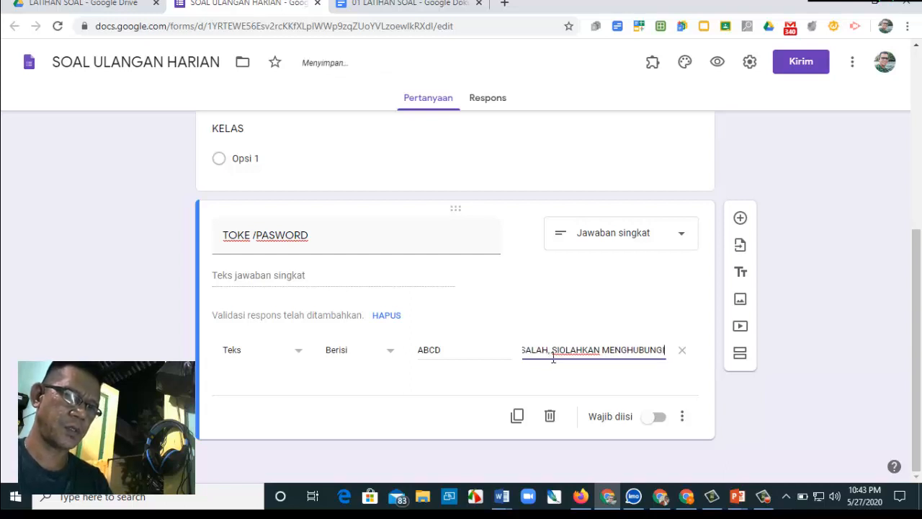
{"action": "key", "text": "BackSpace"}
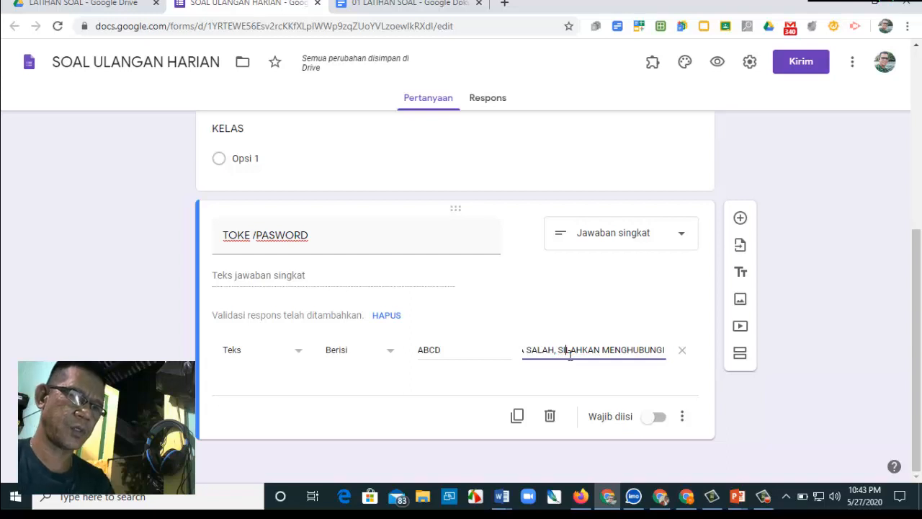
{"action": "type", "text": "GURU AN"}
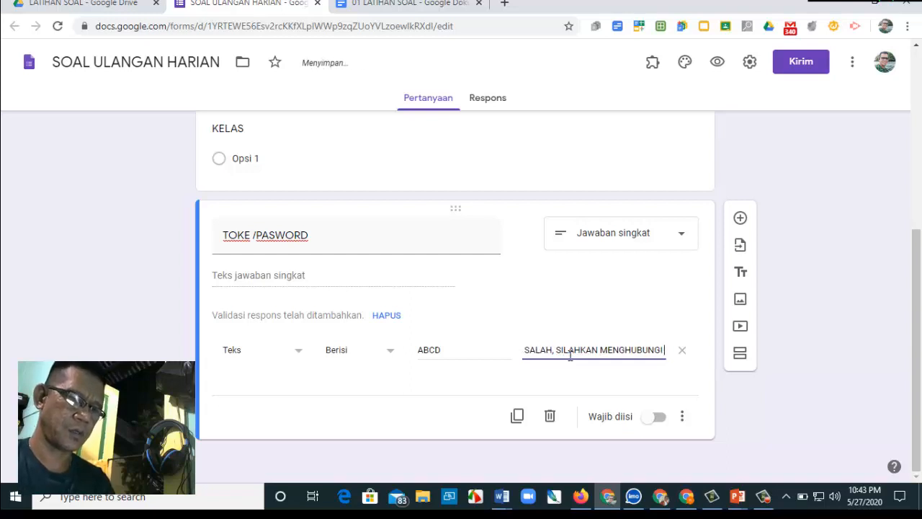
{"action": "type", "text": "DA"}
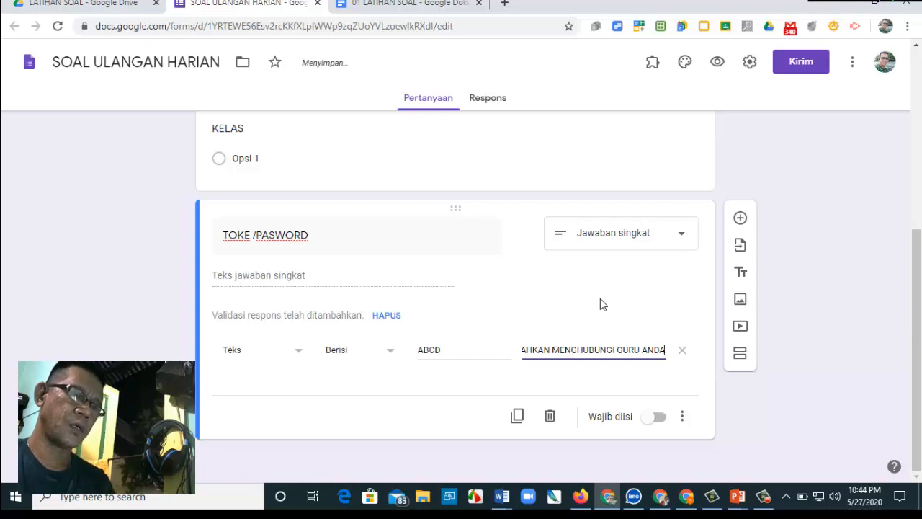
{"action": "left_click", "coordinate": [394, 399]}
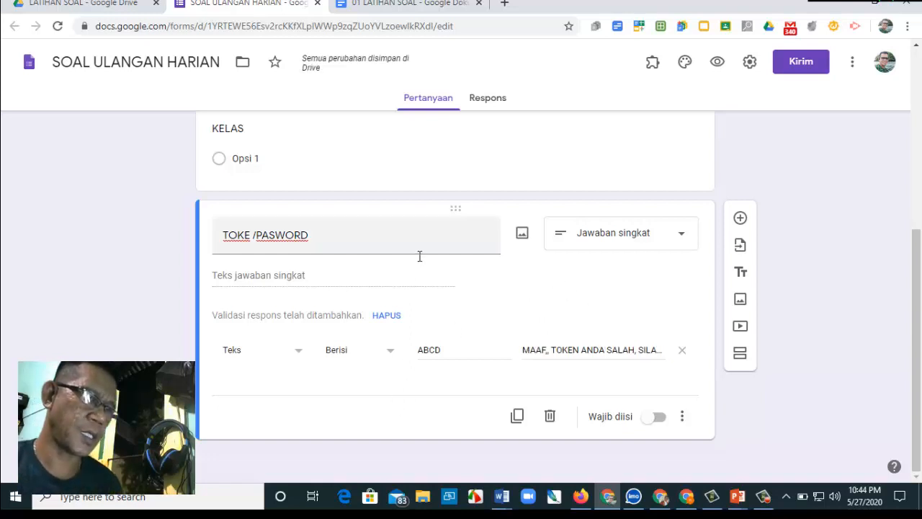
{"action": "scroll", "coordinate": [419, 256], "scroll_direction": "up", "scroll_amount": 3}
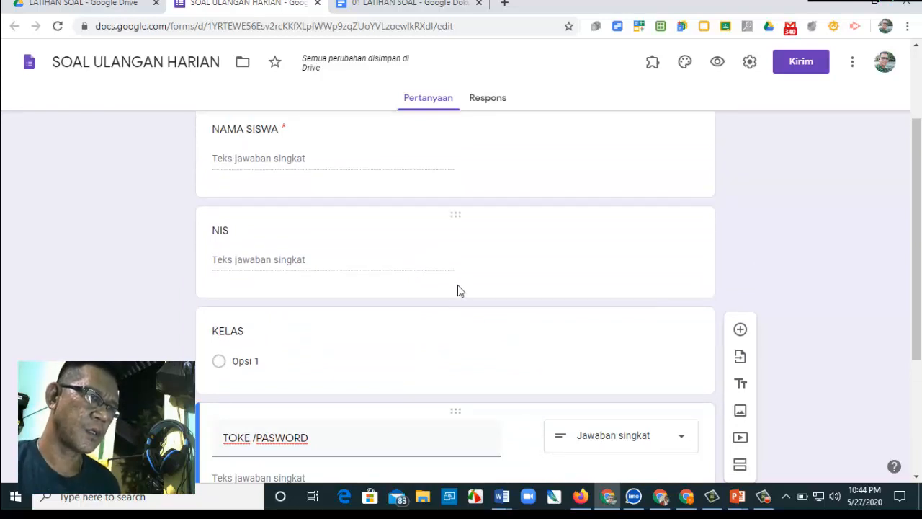
{"action": "scroll", "coordinate": [456, 284], "scroll_direction": "down", "scroll_amount": 3}
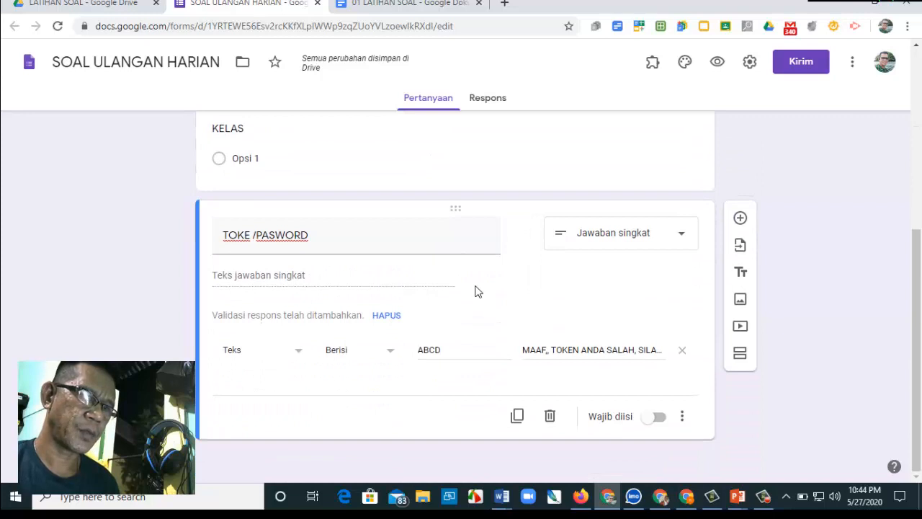
Add a new section after the token question and title it 'PILIHAN GANDA'
{"action": "left_click", "coordinate": [742, 355]}
{"action": "scroll", "coordinate": [441, 378], "scroll_direction": "down", "scroll_amount": 1}
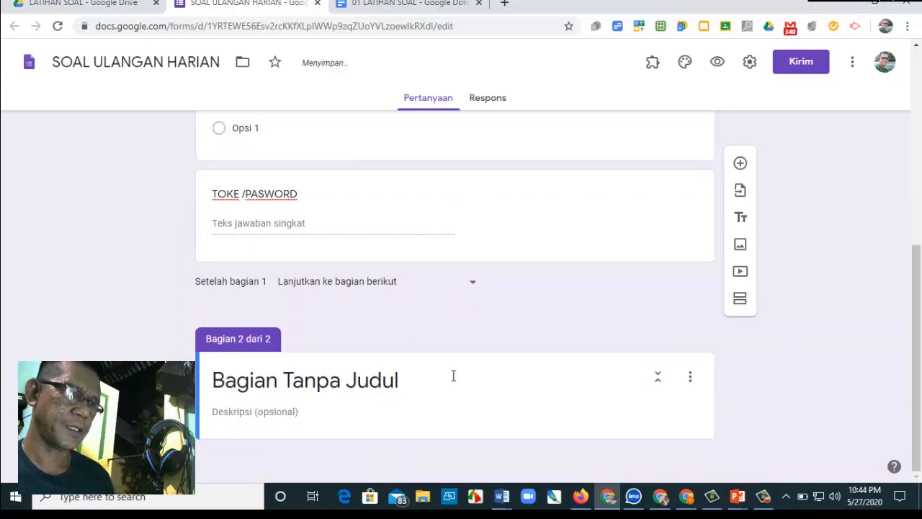
{"action": "left_click", "coordinate": [402, 381]}
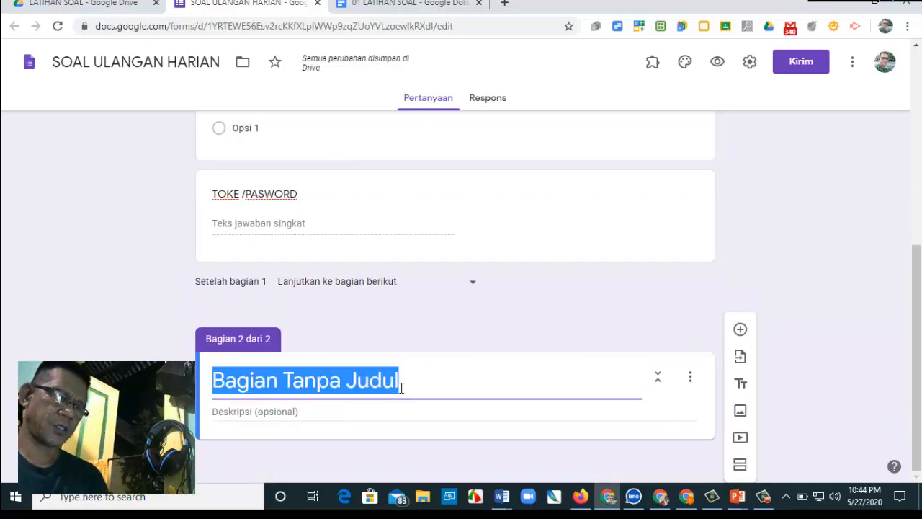
{"action": "type", "text": "P"}
{"action": "key", "text": "BackSpace"}
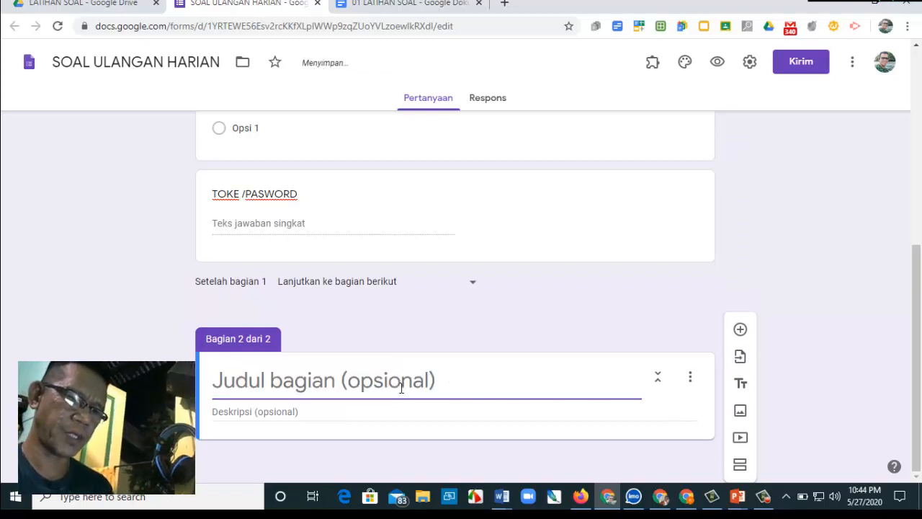
{"action": "type", "text": "PILIHAN GANDA"}
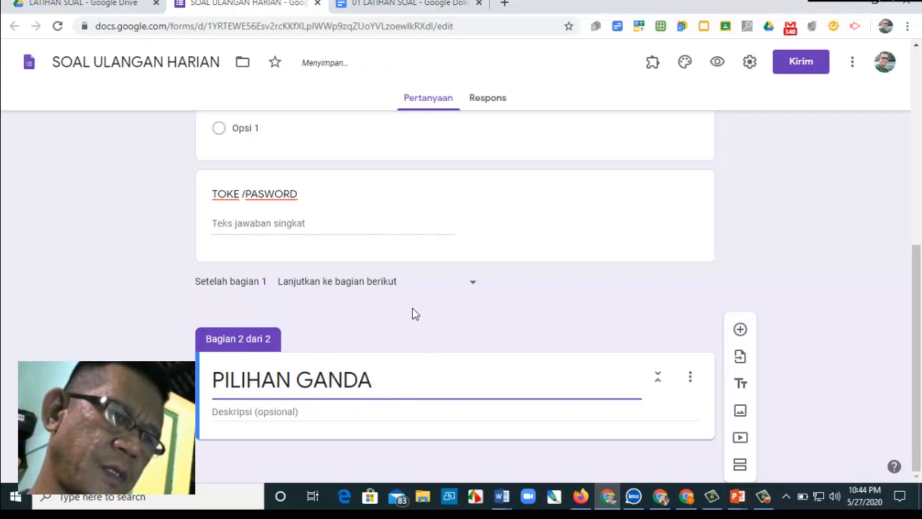
Give the section the description 'Jawablah pertanyaan berikut dengan memilih Option A,'
{"action": "left_click", "coordinate": [307, 423]}
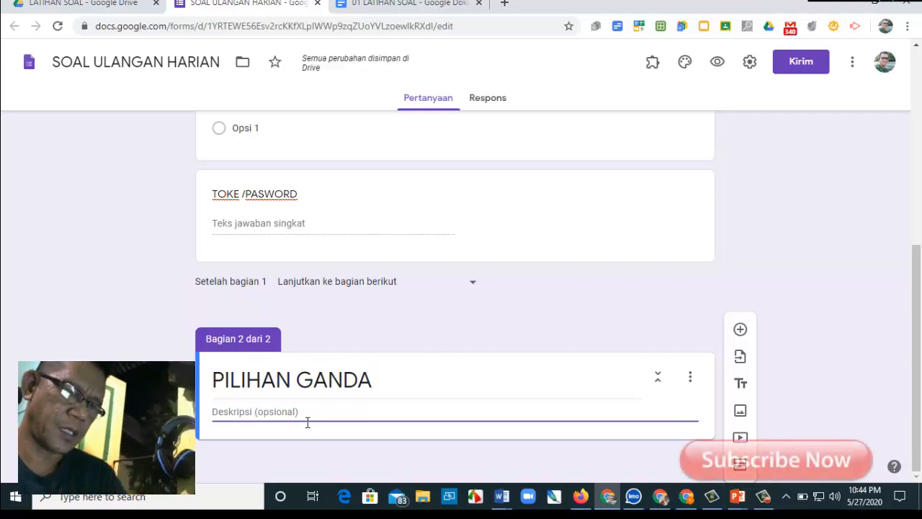
{"action": "type", "text": "Jawabl"}
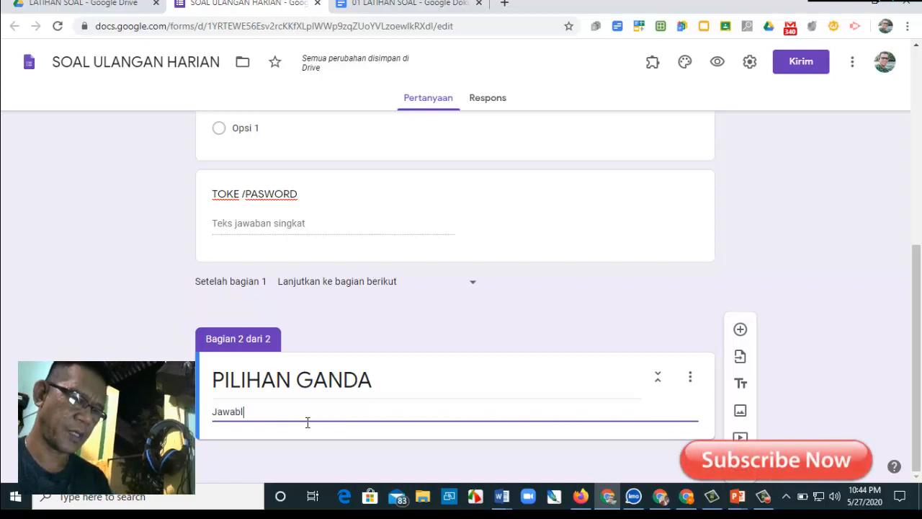
{"action": "type", "text": "ah "}
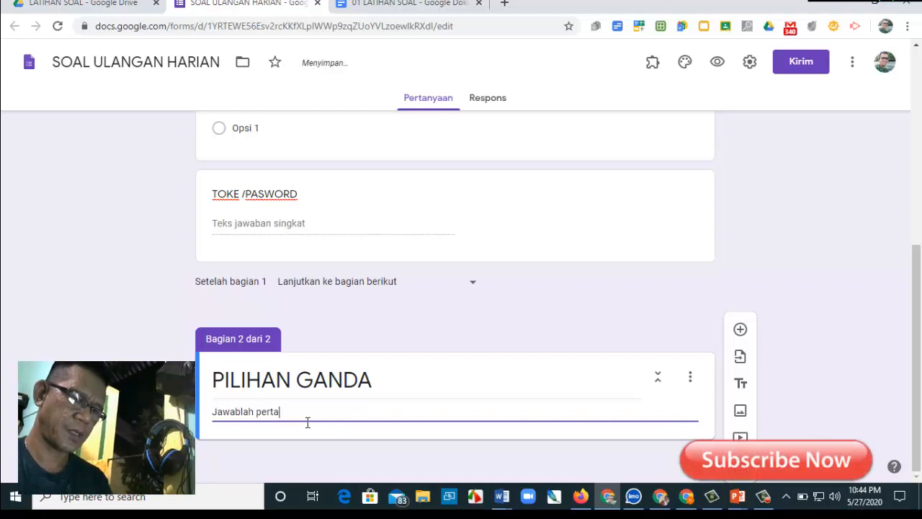
{"action": "type", "text": "pertanyaan berikut"}
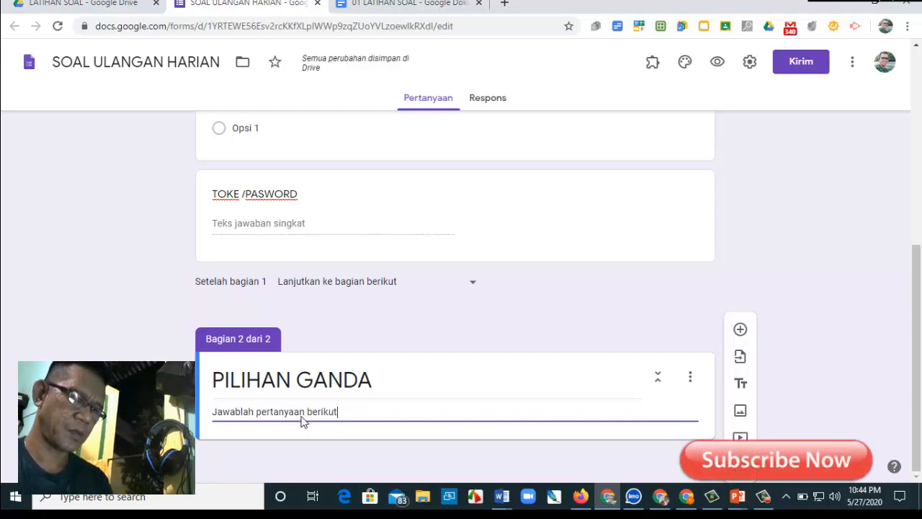
{"action": "type", "text": " dengan memilih Opti"}
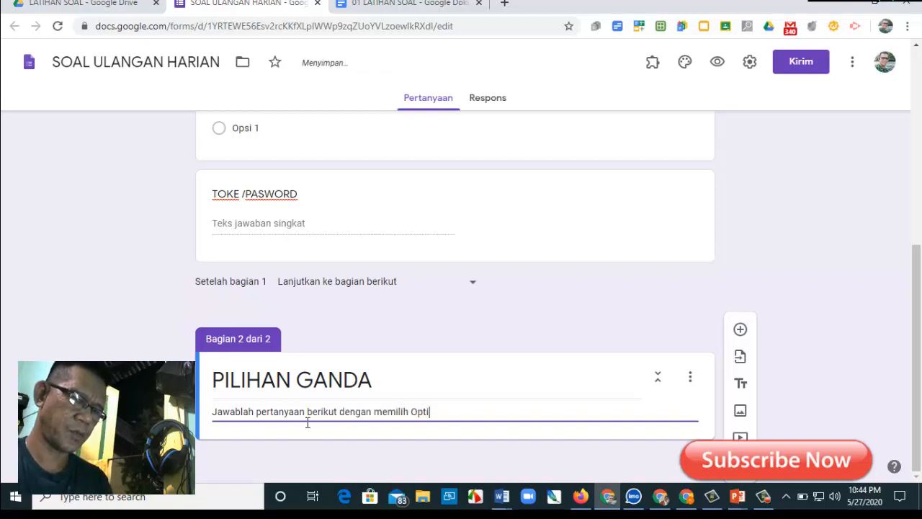
{"action": "type", "text": "on A, B, C"}
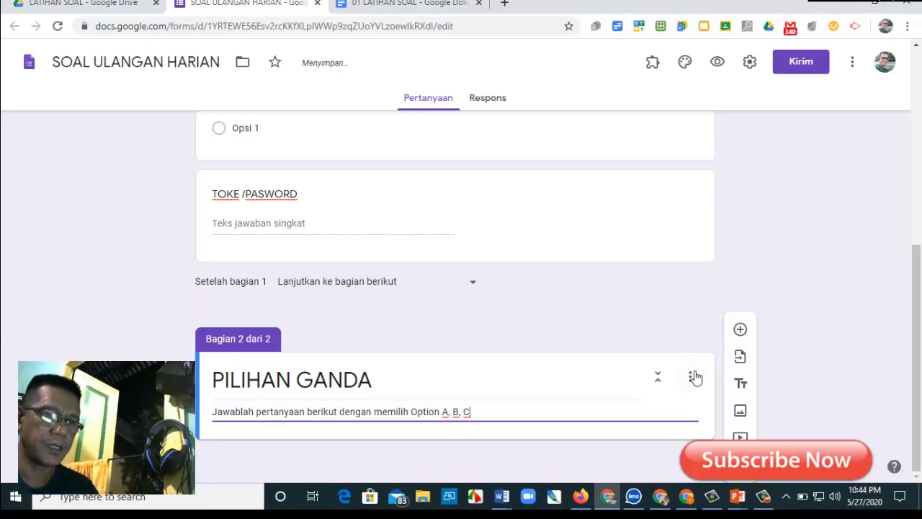
{"action": "scroll", "coordinate": [549, 331], "scroll_direction": "up", "scroll_amount": 2}
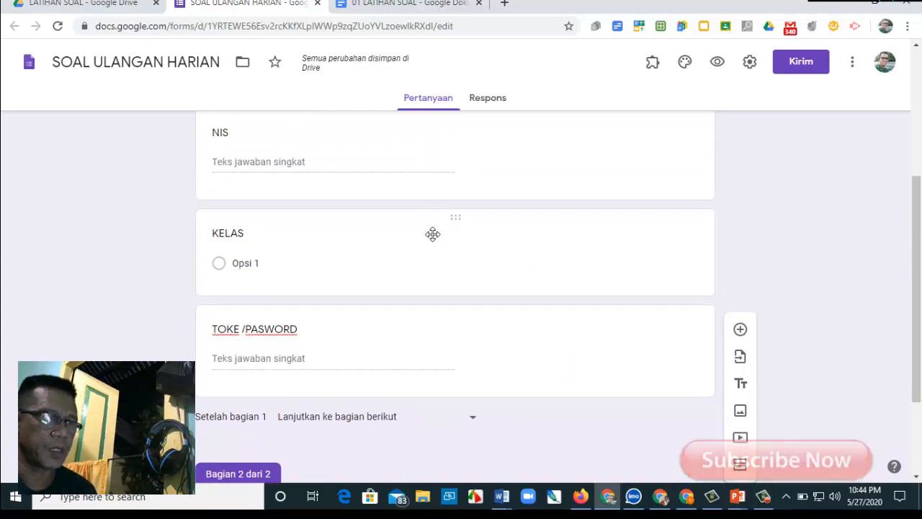
Check the installed add-ons list, then open the add-on marketplace from the More menu
{"action": "scroll", "coordinate": [494, 286], "scroll_direction": "down", "scroll_amount": 2}
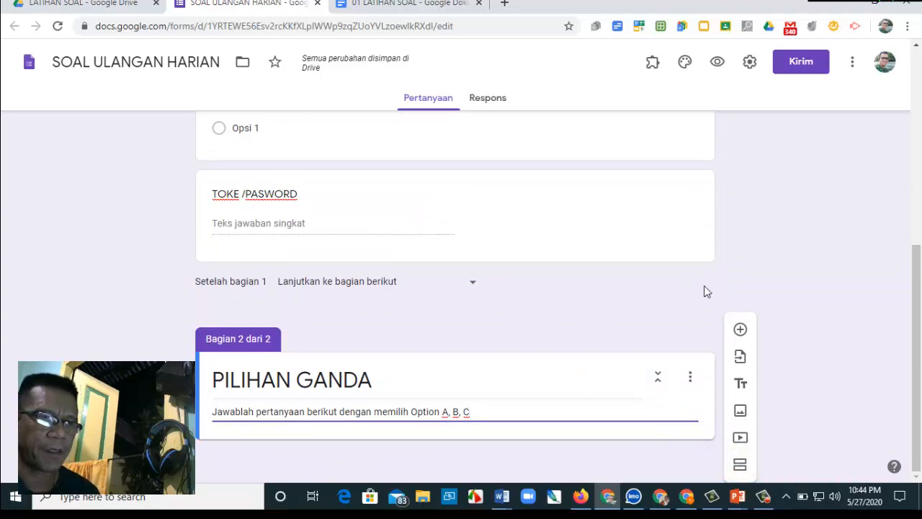
{"action": "left_click", "coordinate": [652, 63]}
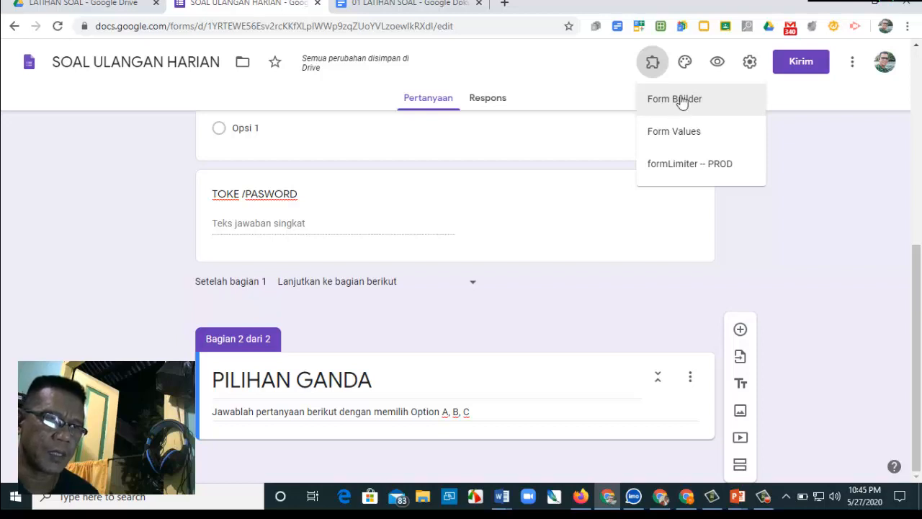
{"action": "left_click", "coordinate": [854, 66]}
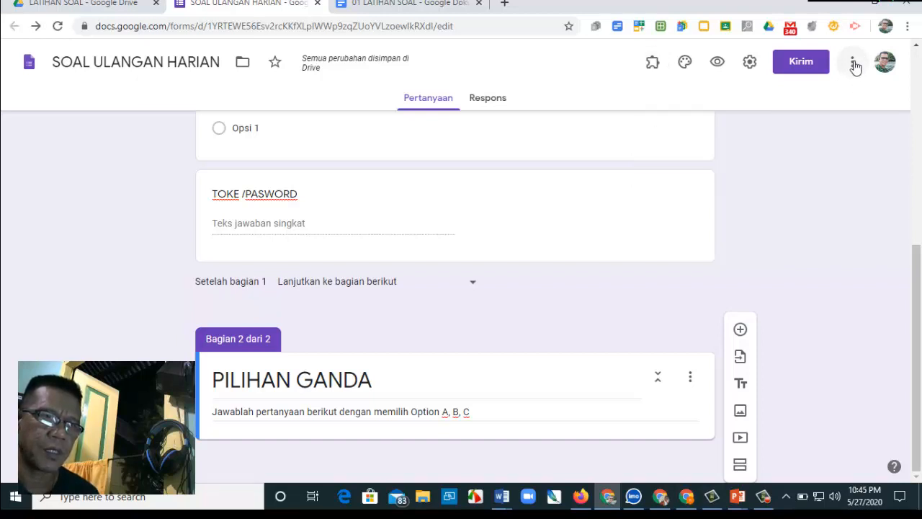
{"action": "left_click", "coordinate": [853, 65]}
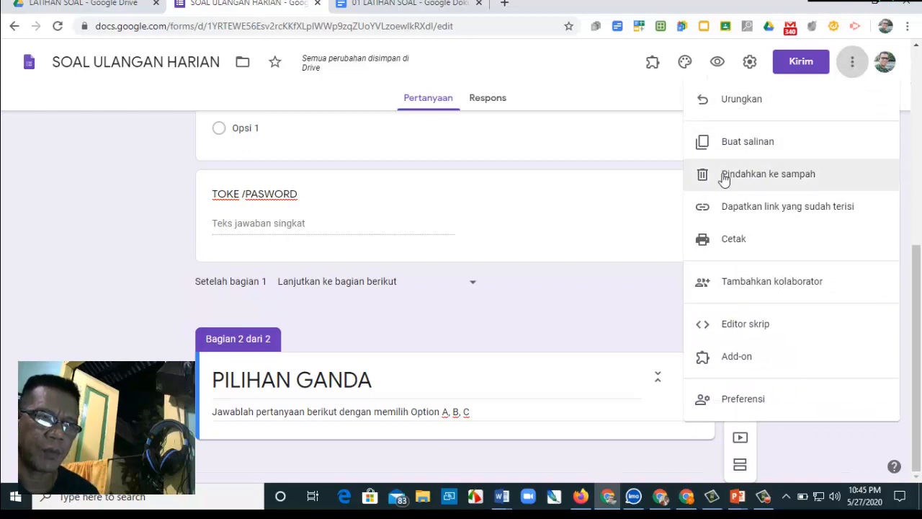
{"action": "left_click", "coordinate": [740, 360]}
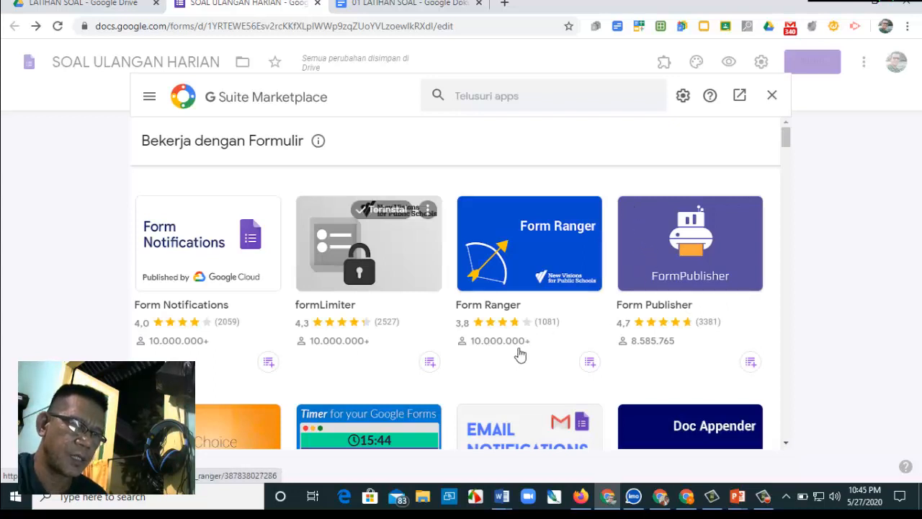
Search 'form', uninstall the Form Builder add-on, and close the Marketplace
{"action": "left_click", "coordinate": [470, 104]}
{"action": "type", "text": "for"}
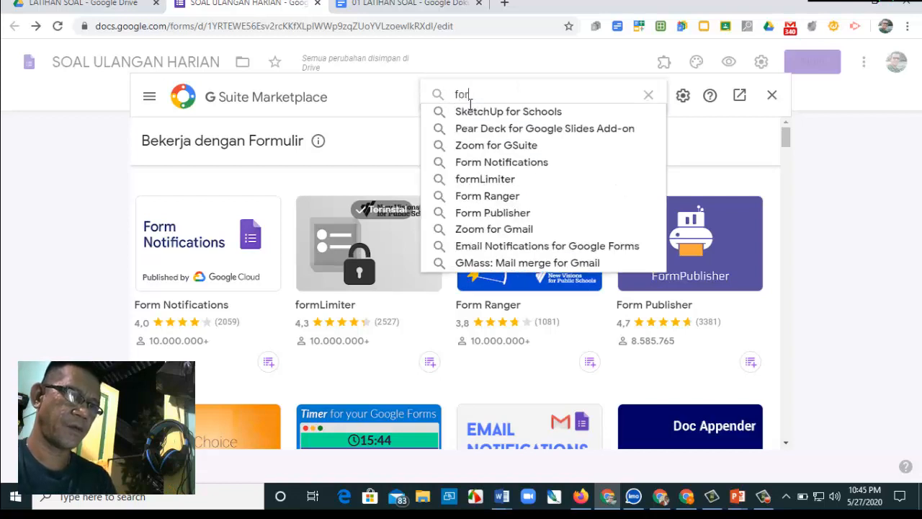
{"action": "type", "text": "m"}
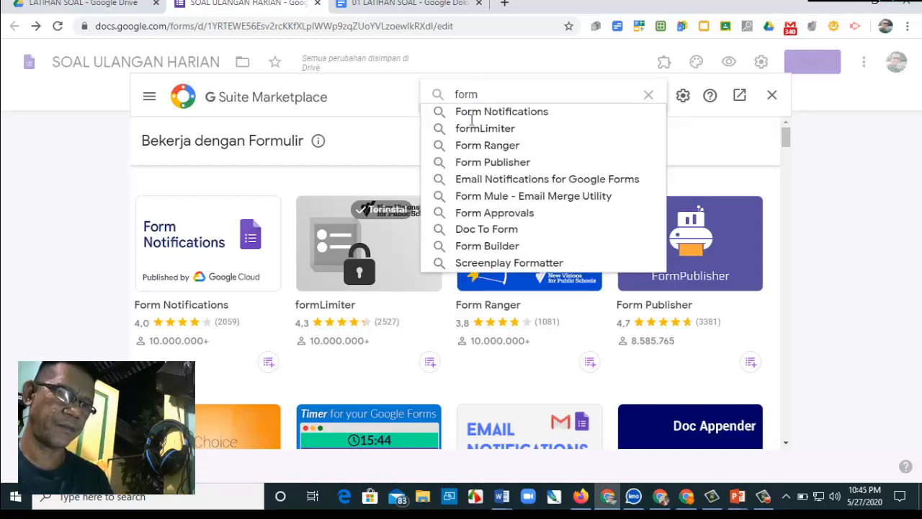
{"action": "left_click", "coordinate": [481, 248]}
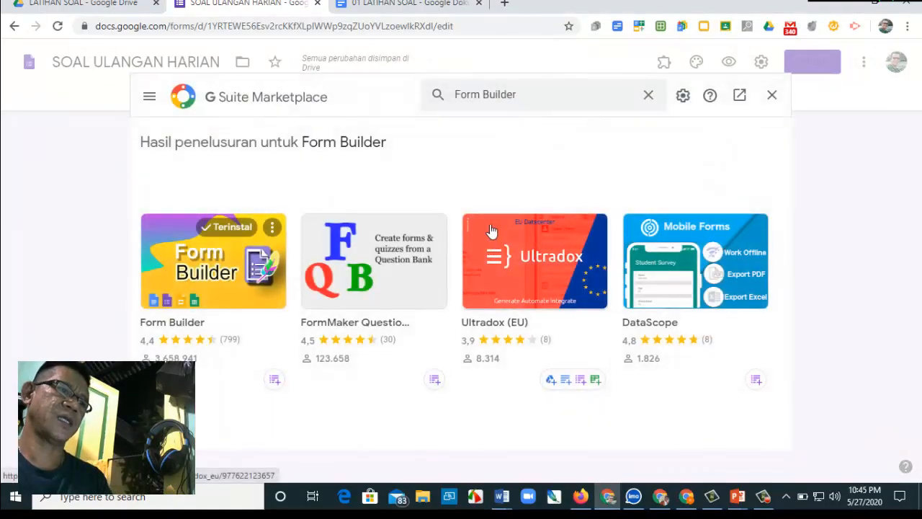
{"action": "left_click", "coordinate": [199, 247]}
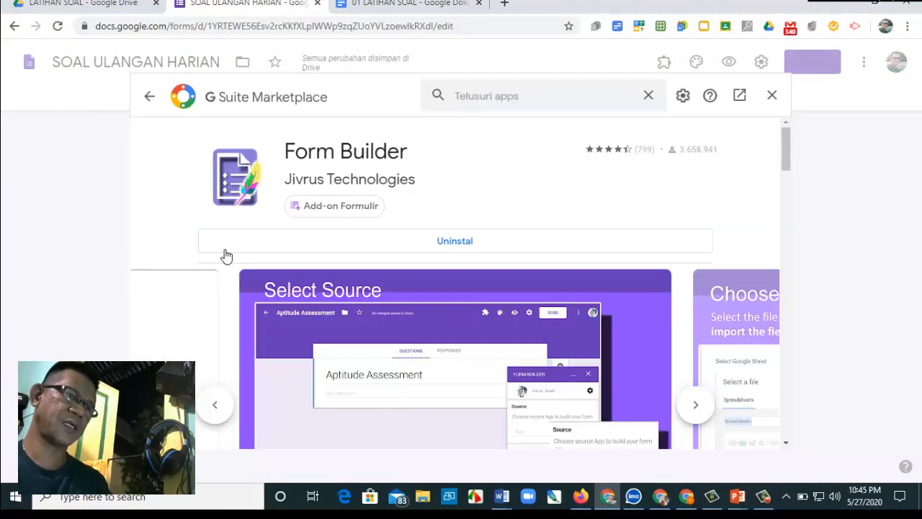
{"action": "left_click", "coordinate": [454, 241]}
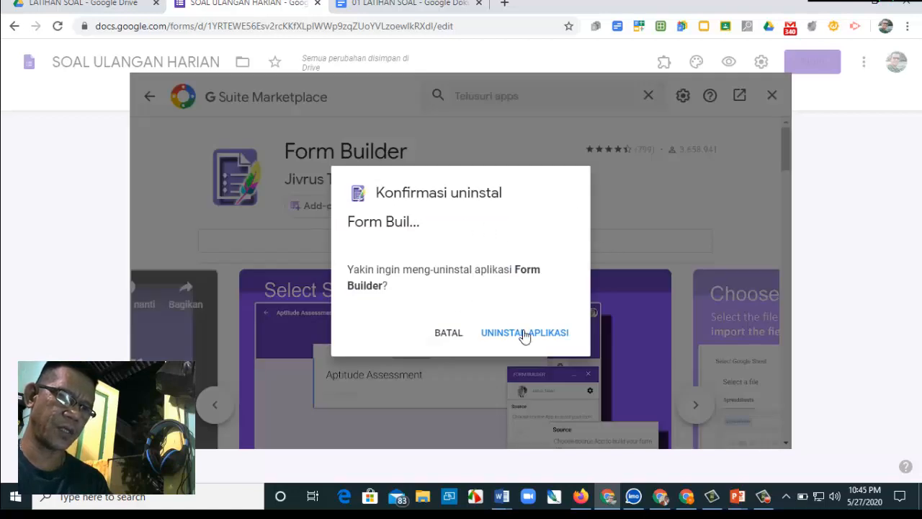
{"action": "left_click", "coordinate": [525, 332]}
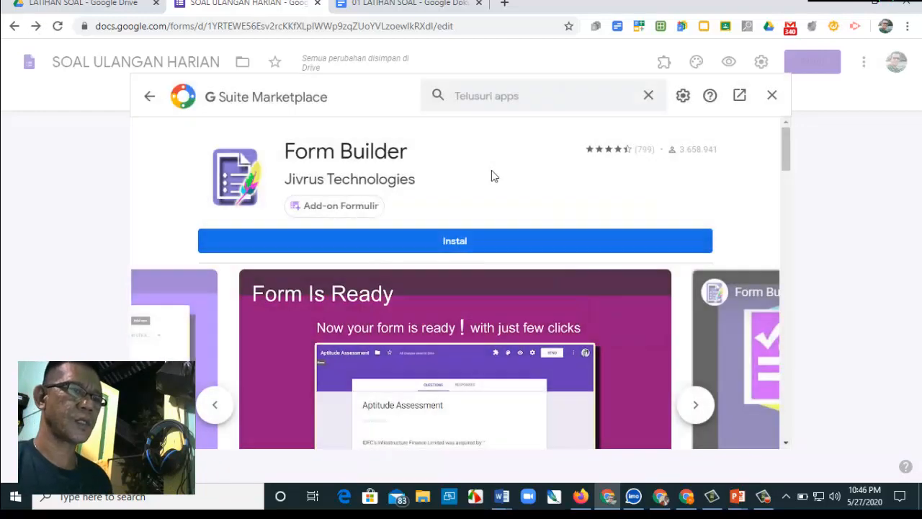
{"action": "left_click", "coordinate": [772, 95]}
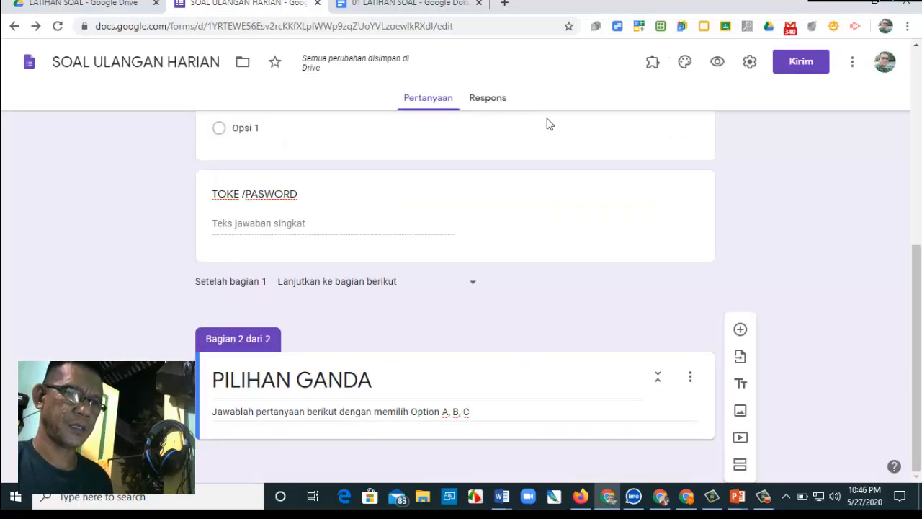
Reopen the Marketplace, find Form Builder via a 'form bui' search, and start installing it
{"action": "left_click", "coordinate": [852, 62]}
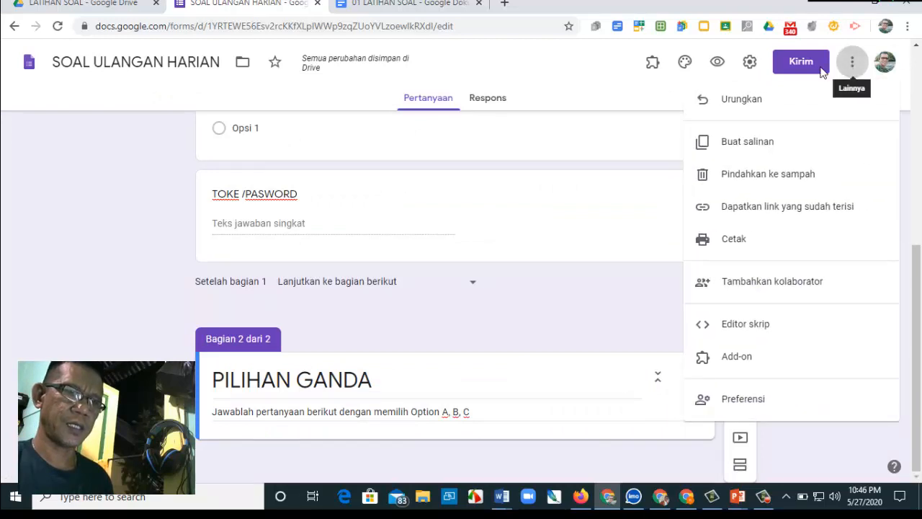
{"action": "left_click", "coordinate": [757, 358]}
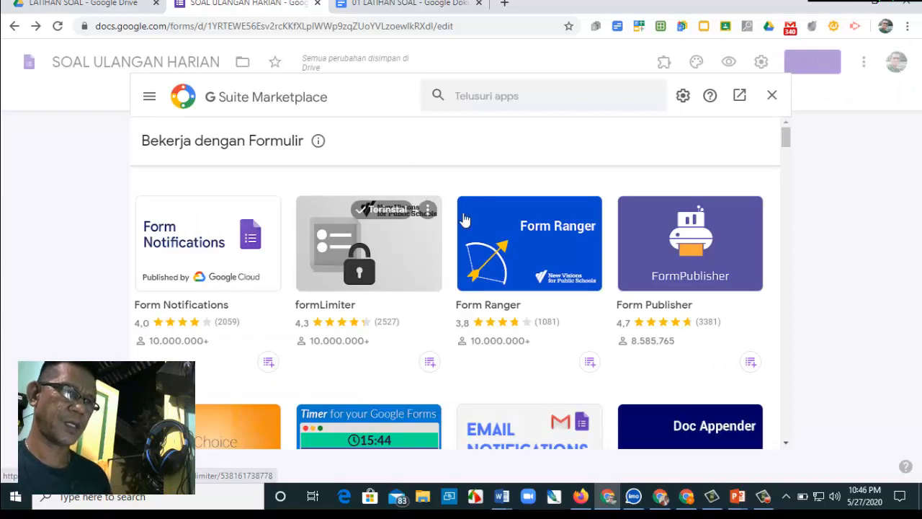
{"action": "left_click", "coordinate": [491, 99]}
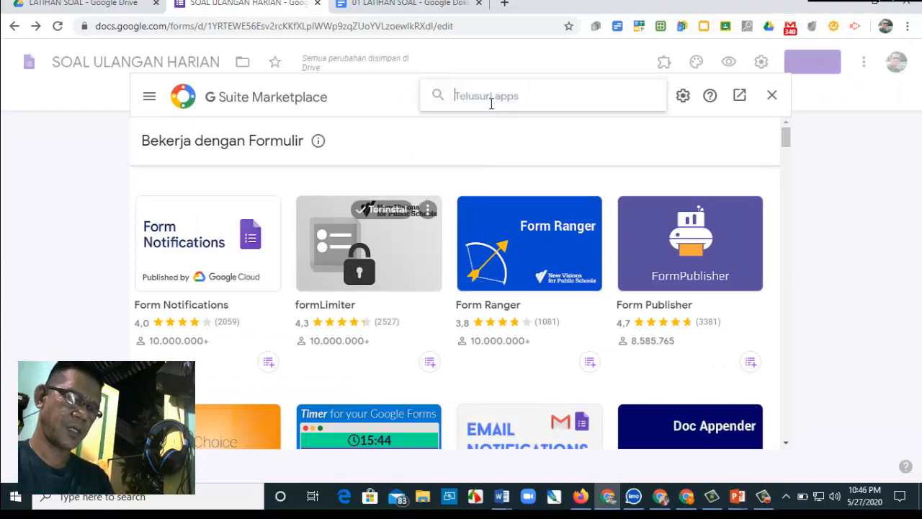
{"action": "type", "text": "form "}
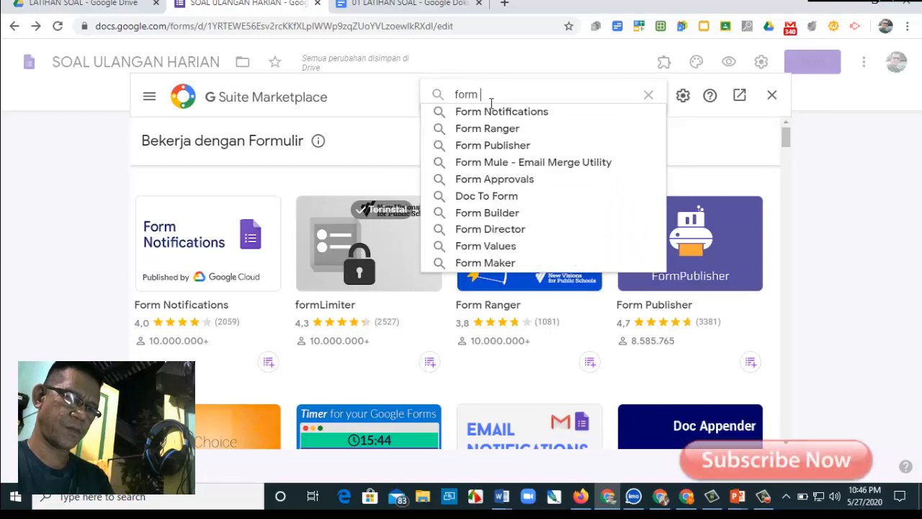
{"action": "type", "text": "bui;"}
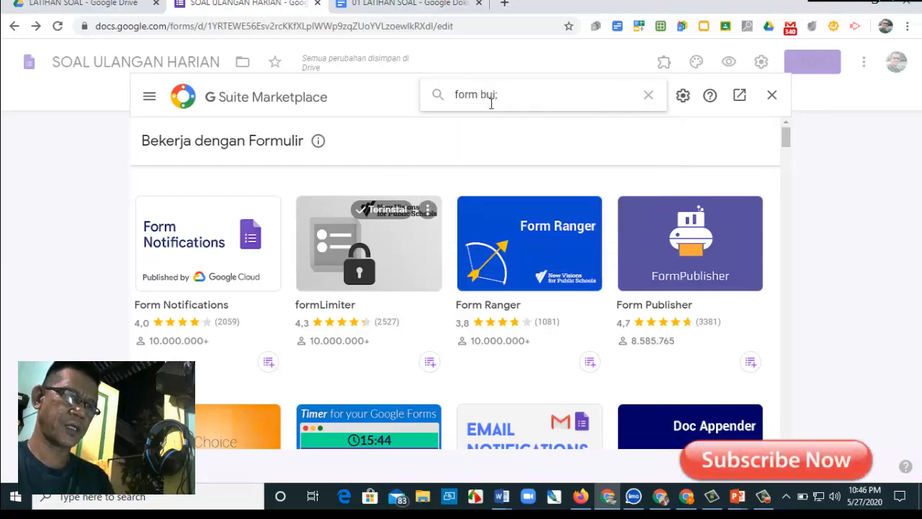
{"action": "key", "text": "BackSpace"}
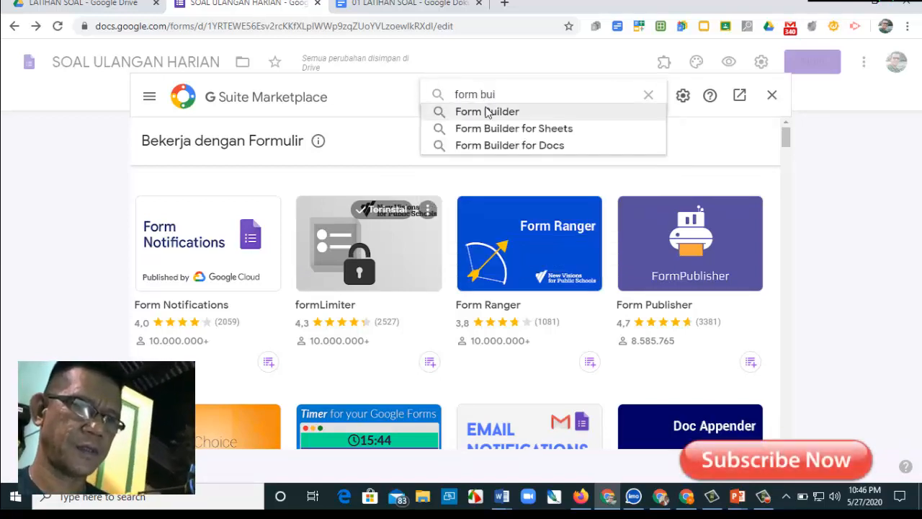
{"action": "left_click", "coordinate": [487, 112]}
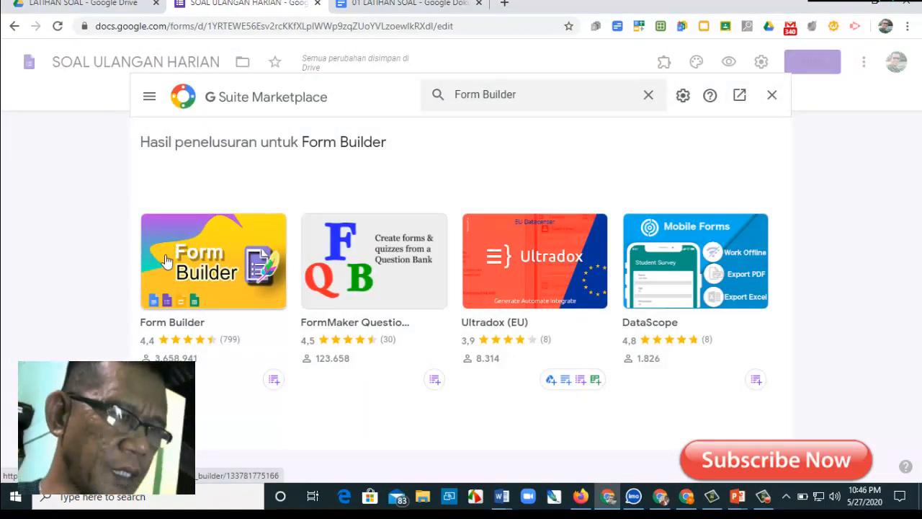
{"action": "left_click", "coordinate": [202, 273]}
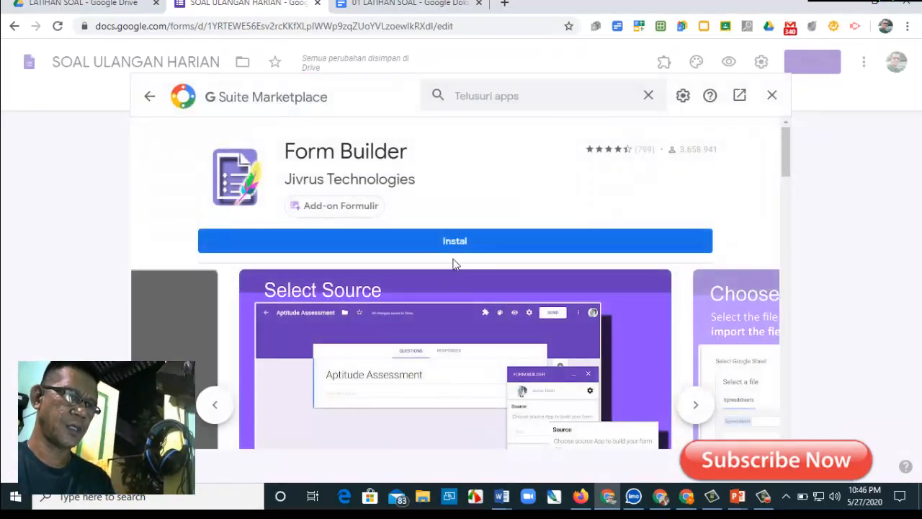
{"action": "left_click", "coordinate": [460, 245]}
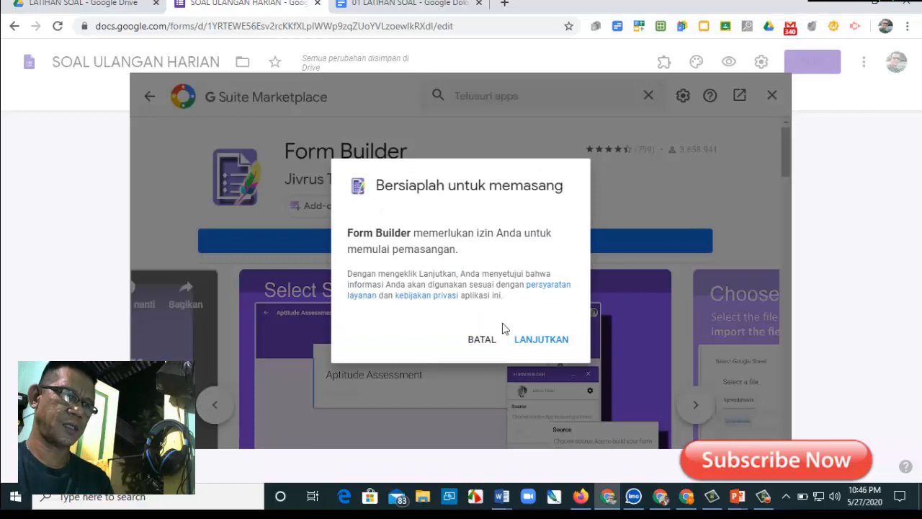
{"action": "left_click", "coordinate": [539, 333]}
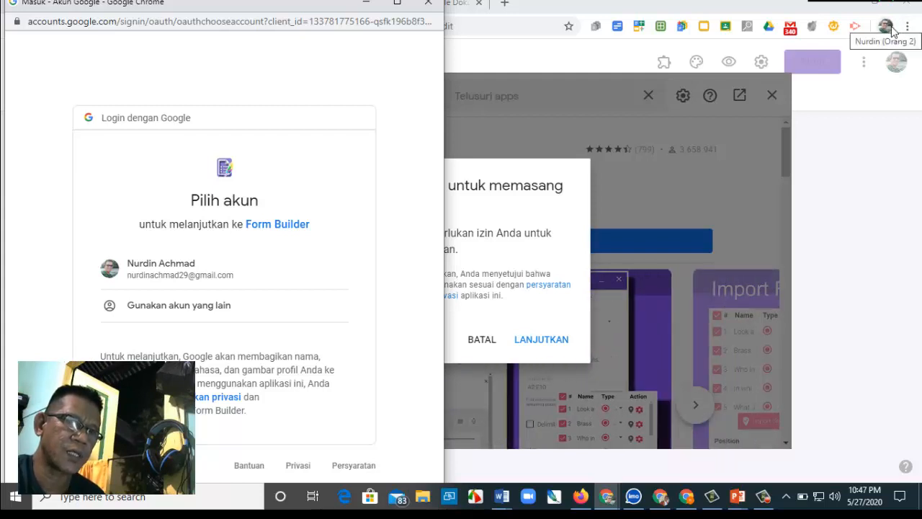
Choose the Google account and allow Form Builder access to it
{"action": "left_click", "coordinate": [886, 34]}
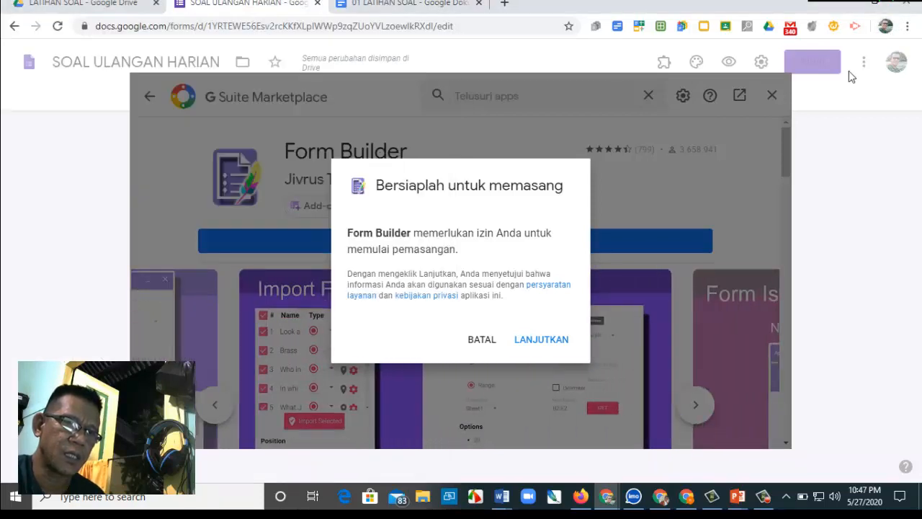
{"action": "left_click", "coordinate": [566, 339]}
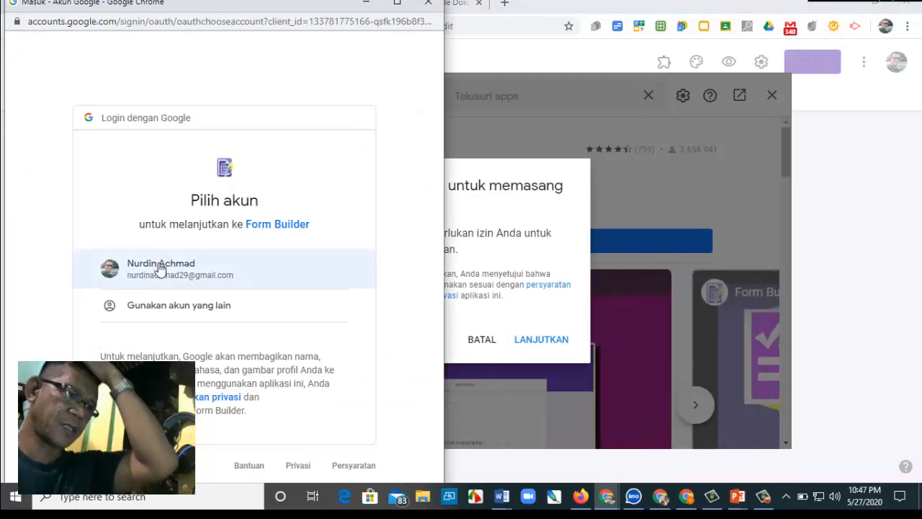
{"action": "left_click", "coordinate": [186, 264]}
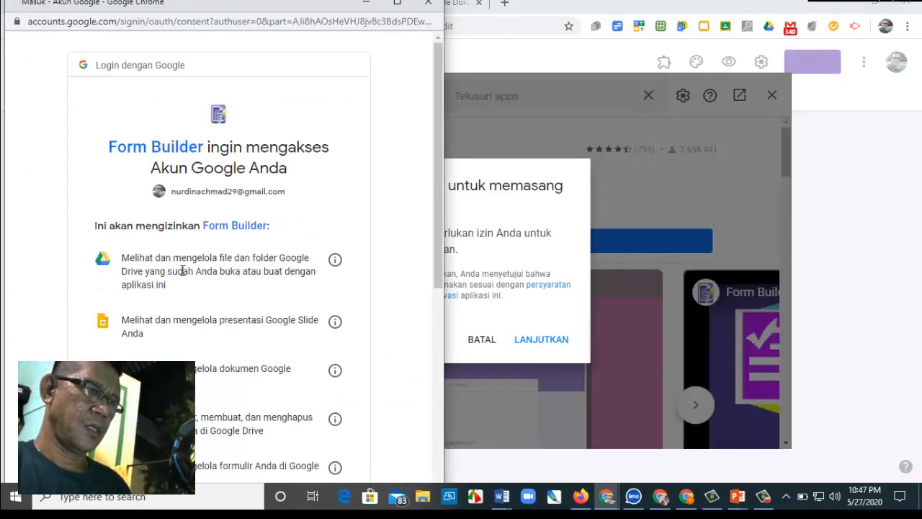
{"action": "scroll", "coordinate": [230, 319], "scroll_direction": "down", "scroll_amount": 6}
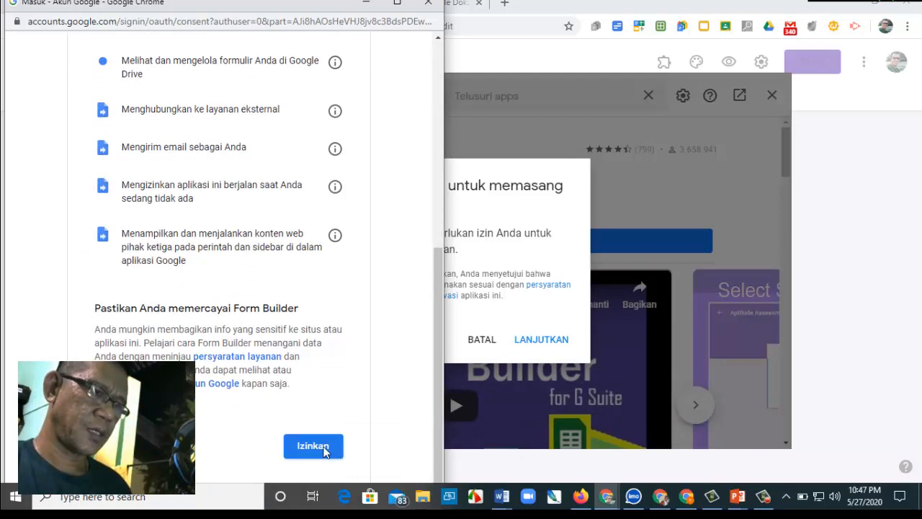
{"action": "left_click", "coordinate": [320, 448]}
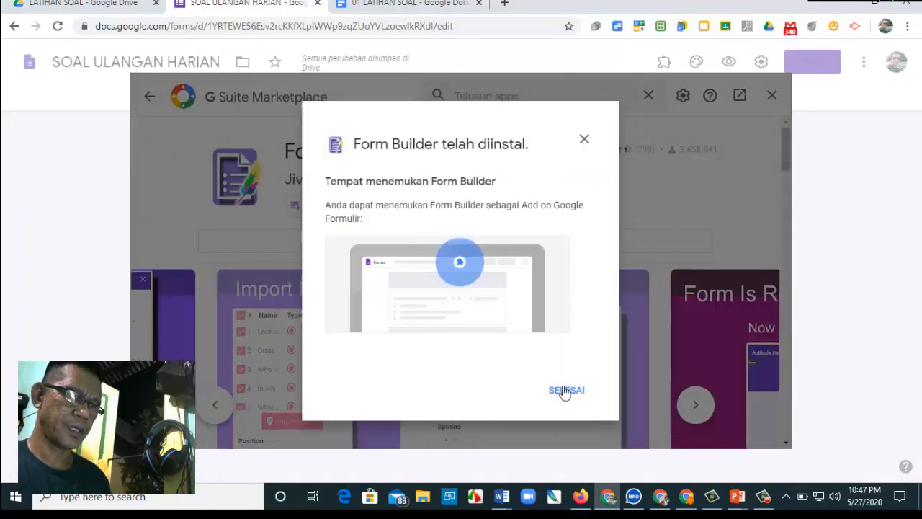
Dismiss the install-complete message, close the Marketplace, and start Form Builder from the Add-ons menu
{"action": "left_click", "coordinate": [556, 378]}
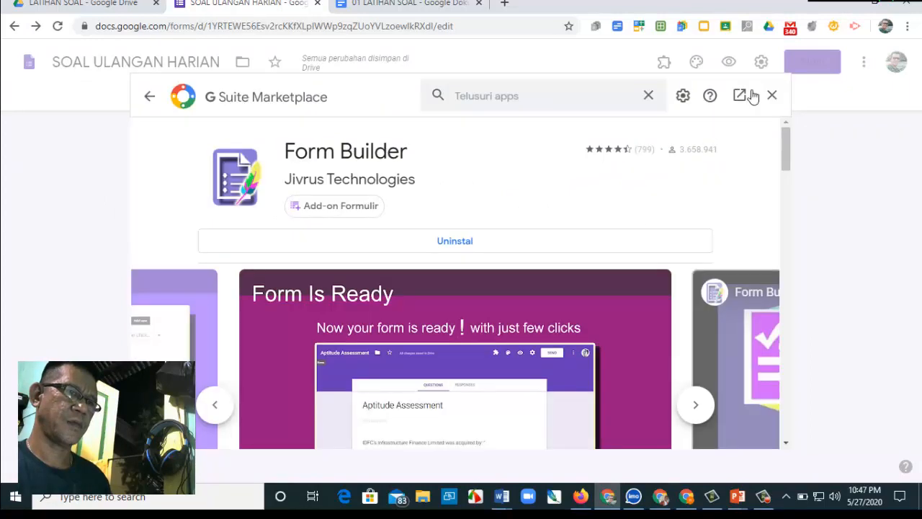
{"action": "left_click", "coordinate": [773, 96]}
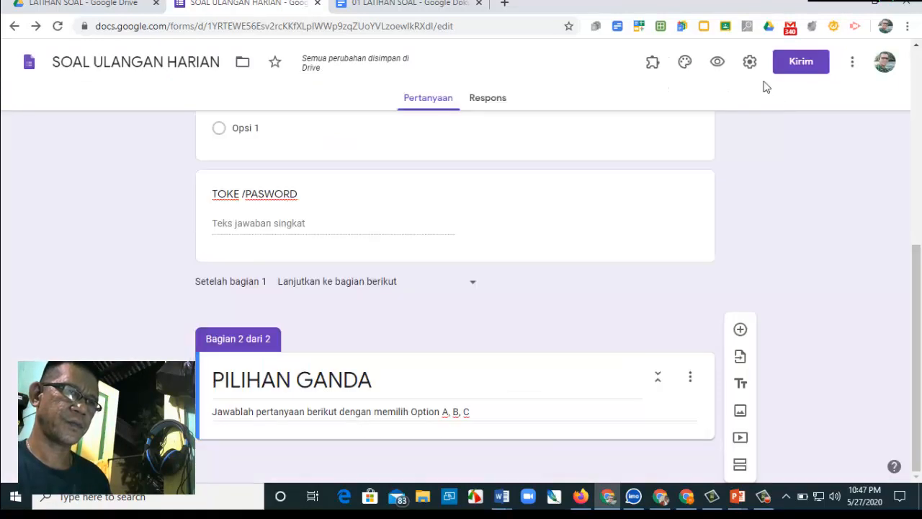
{"action": "left_click", "coordinate": [653, 63]}
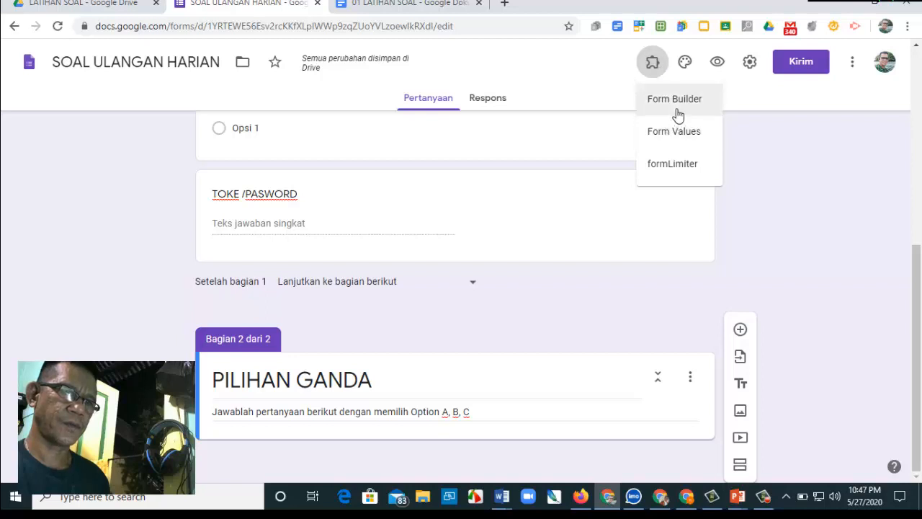
{"action": "left_click", "coordinate": [680, 103]}
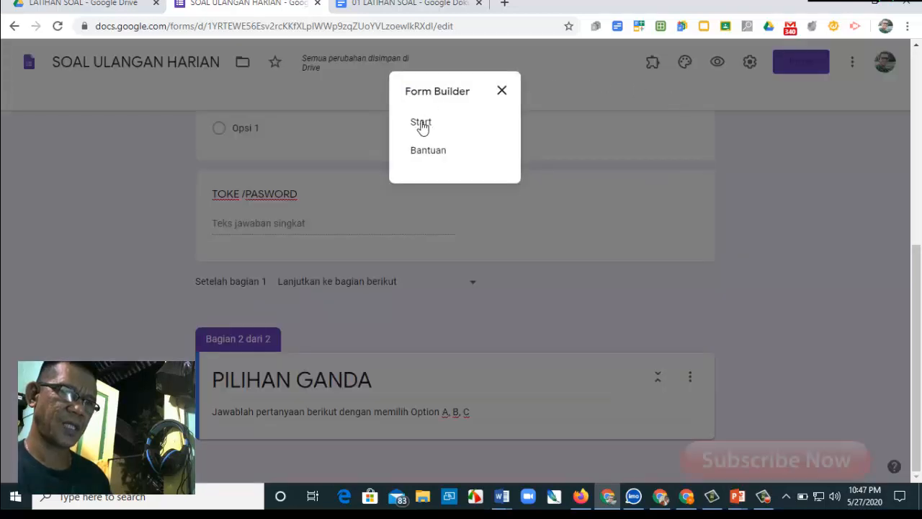
{"action": "left_click", "coordinate": [422, 124]}
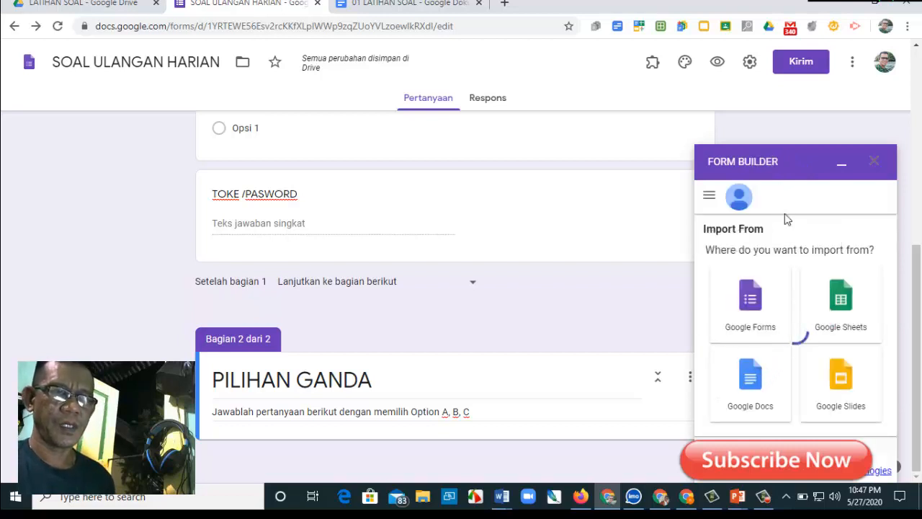
Check the '01 LATIHAN SOAL' doc, then load it into Form Builder as the Google Docs import source
{"action": "left_click", "coordinate": [406, 7]}
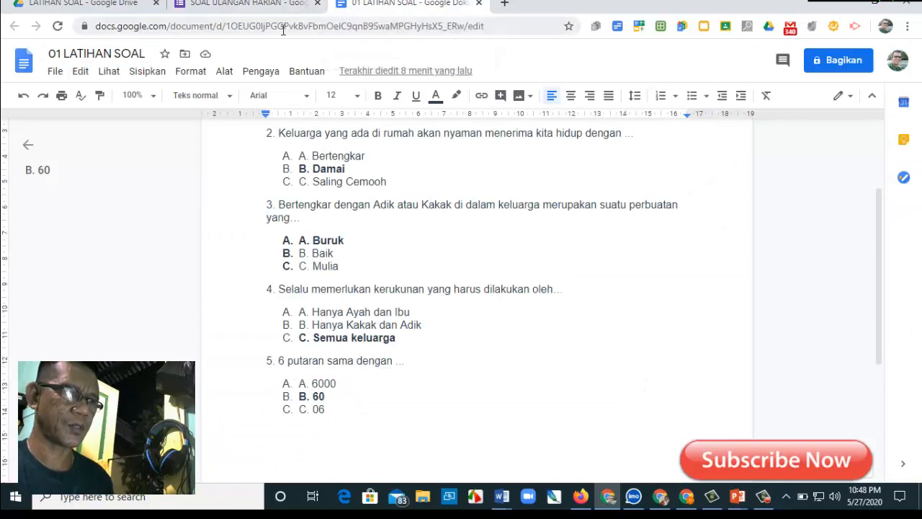
{"action": "left_click", "coordinate": [277, 7]}
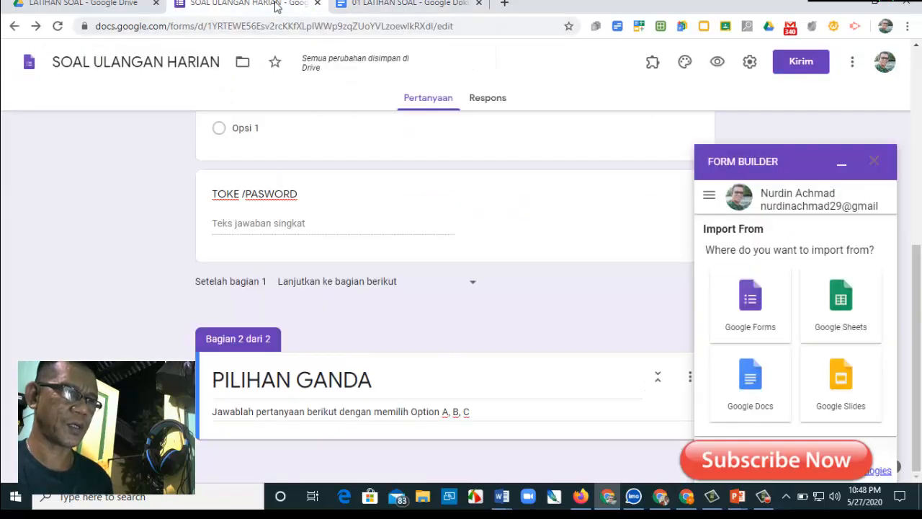
{"action": "left_click", "coordinate": [751, 378]}
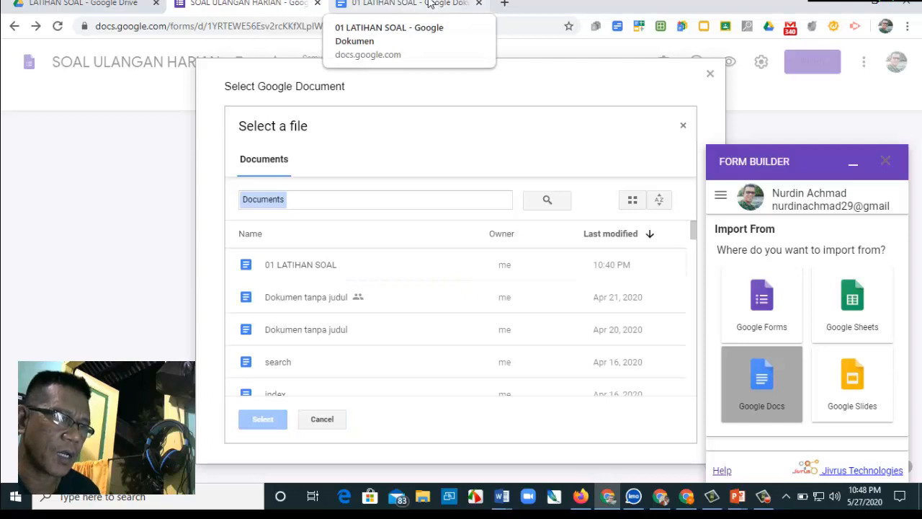
{"action": "left_click", "coordinate": [299, 273]}
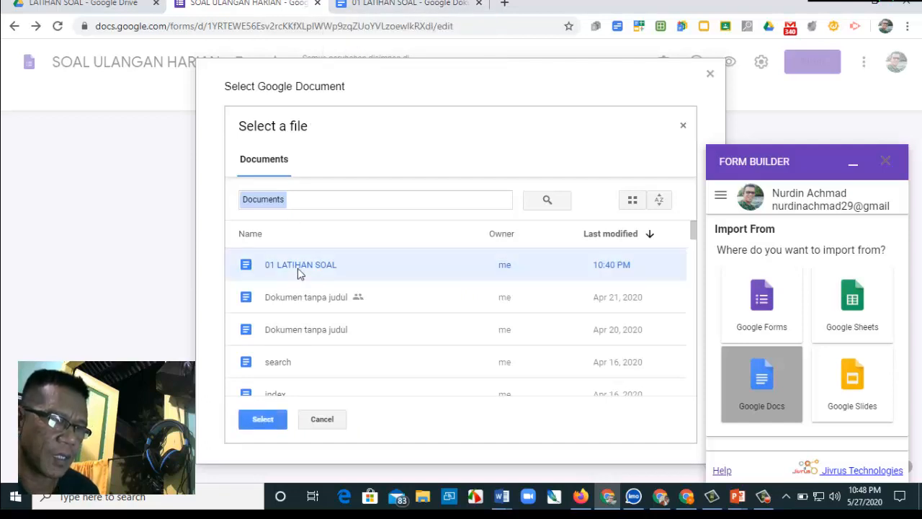
{"action": "left_click", "coordinate": [264, 420]}
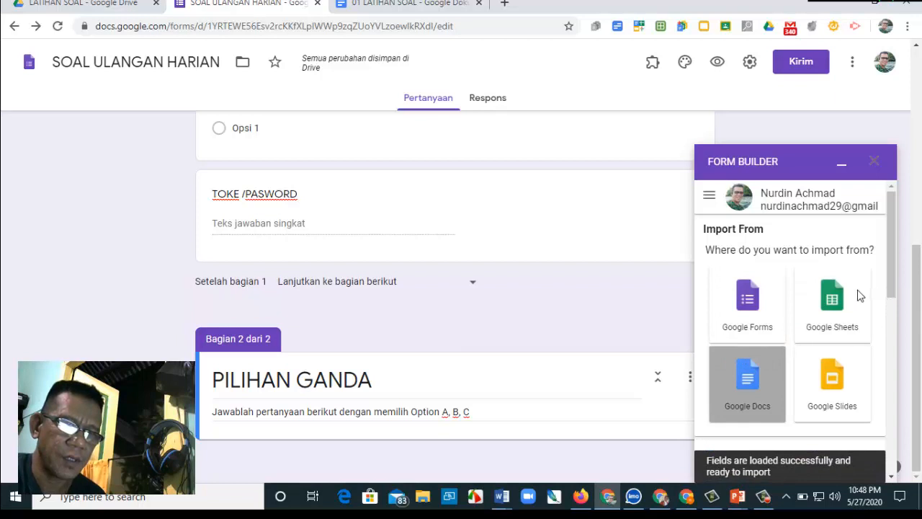
Import the five listed multiple-choice questions from Form Builder into the form
{"action": "scroll", "coordinate": [891, 311], "scroll_direction": "down", "scroll_amount": 2}
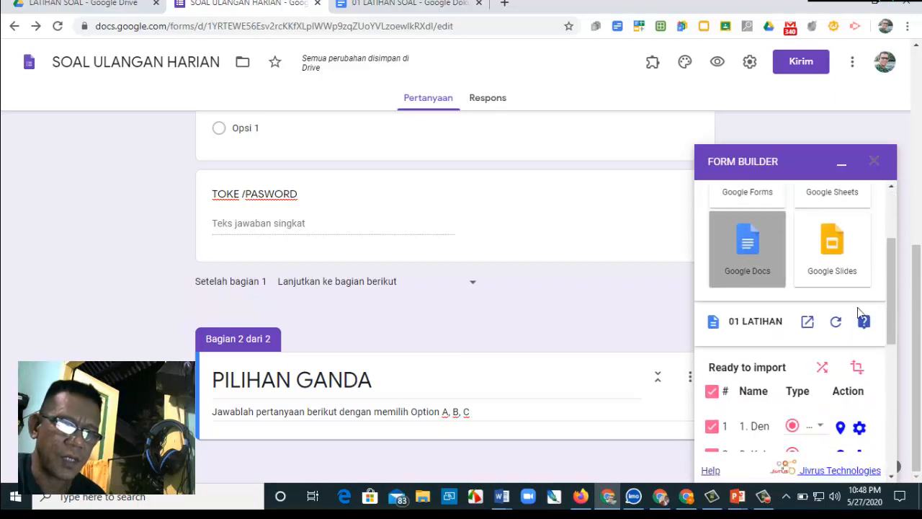
{"action": "scroll", "coordinate": [843, 315], "scroll_direction": "down", "scroll_amount": 1}
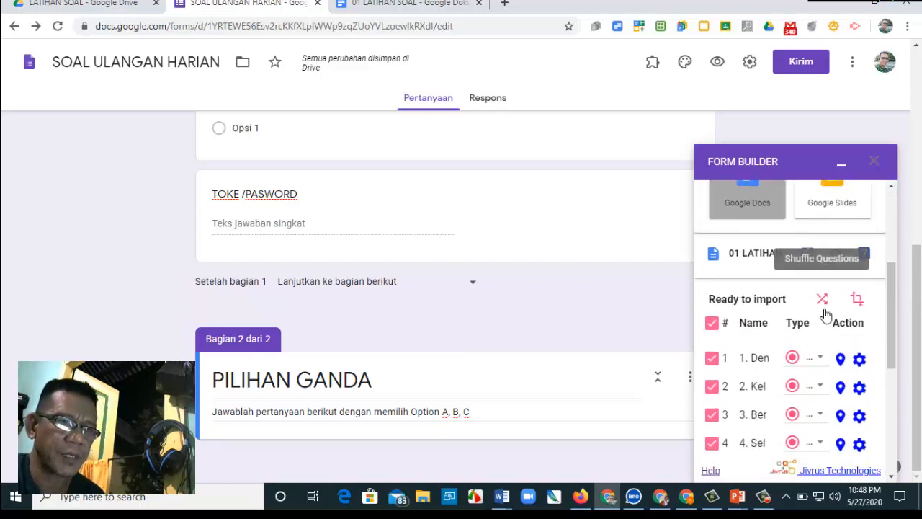
{"action": "scroll", "coordinate": [824, 313], "scroll_direction": "down", "scroll_amount": 1}
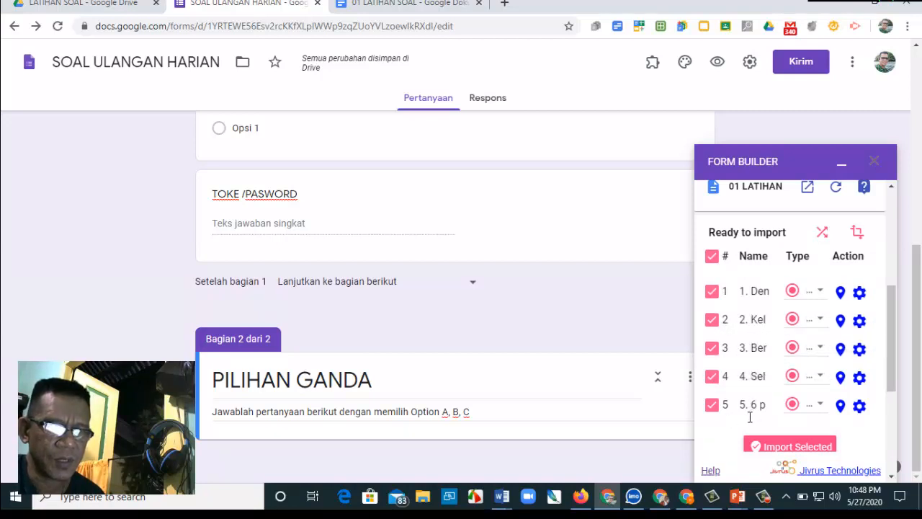
{"action": "scroll", "coordinate": [749, 329], "scroll_direction": "down", "scroll_amount": 2}
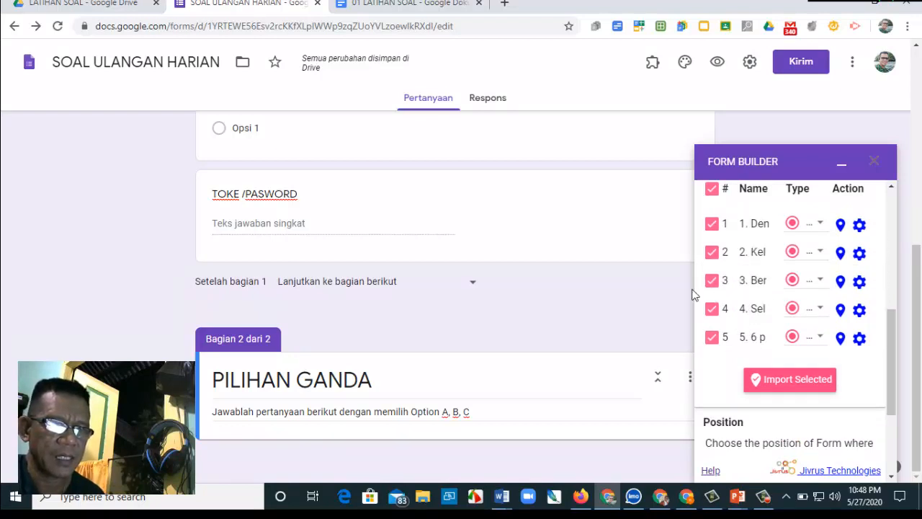
{"action": "left_click", "coordinate": [803, 386]}
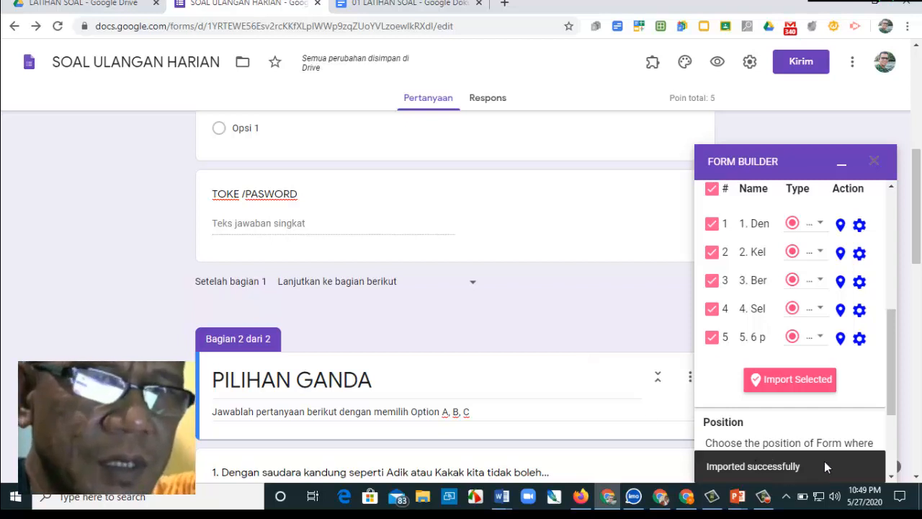
Close Form Builder and scroll through the newly imported questions
{"action": "left_click", "coordinate": [877, 160]}
{"action": "scroll", "coordinate": [472, 353], "scroll_direction": "down", "scroll_amount": 2}
{"action": "scroll", "coordinate": [366, 362], "scroll_direction": "down", "scroll_amount": 1}
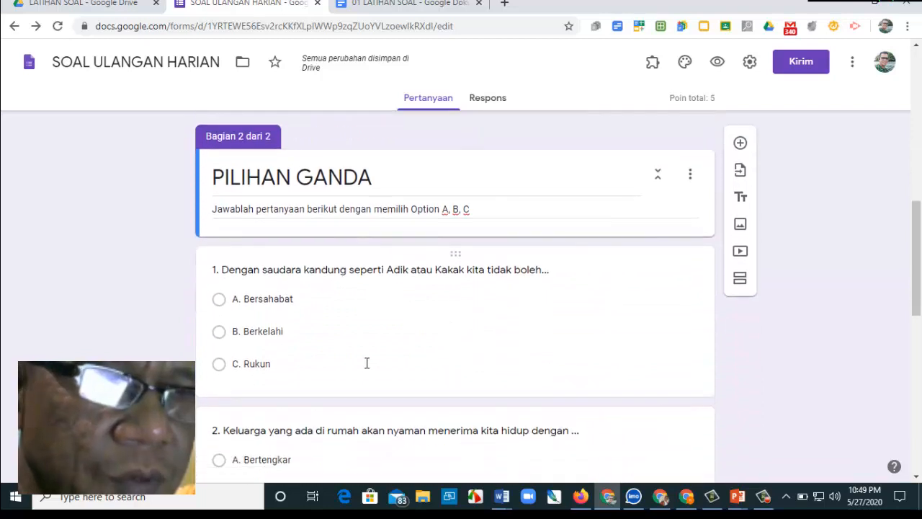
{"action": "scroll", "coordinate": [371, 324], "scroll_direction": "down", "scroll_amount": 1}
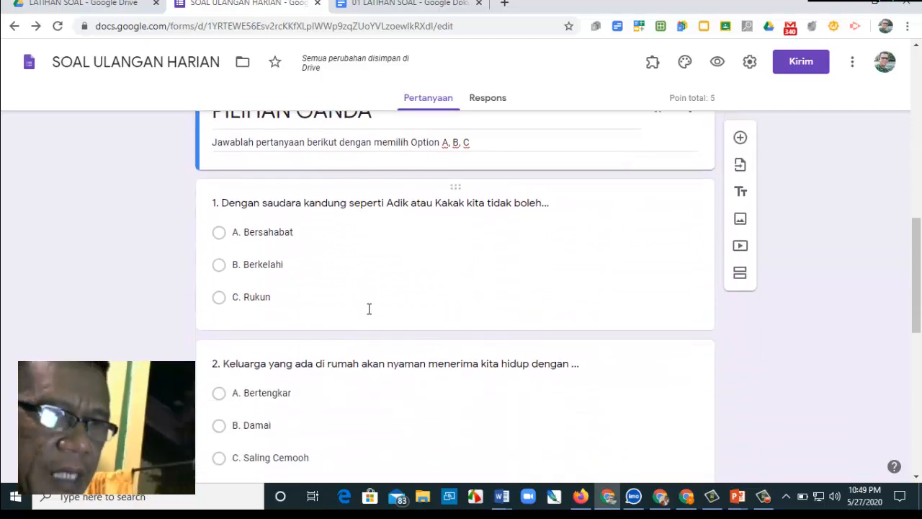
{"action": "scroll", "coordinate": [368, 309], "scroll_direction": "up", "scroll_amount": 2}
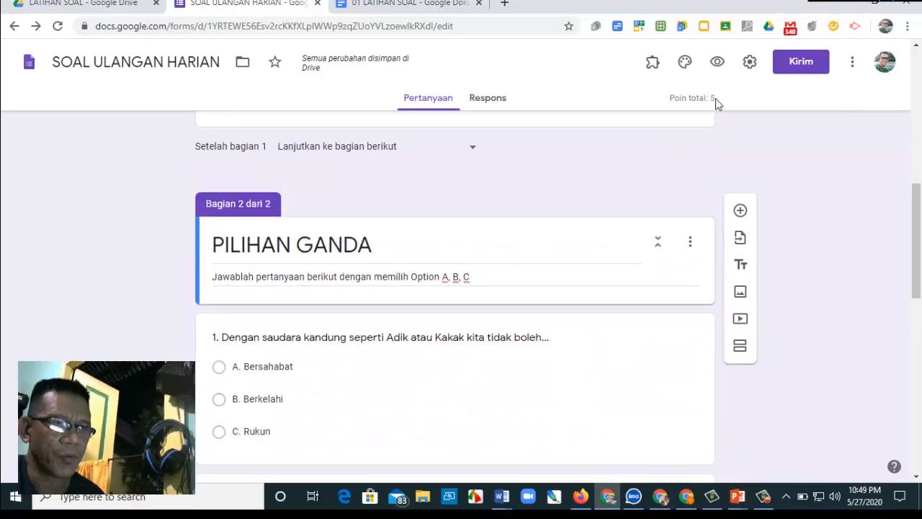
{"action": "scroll", "coordinate": [497, 298], "scroll_direction": "down", "scroll_amount": 2}
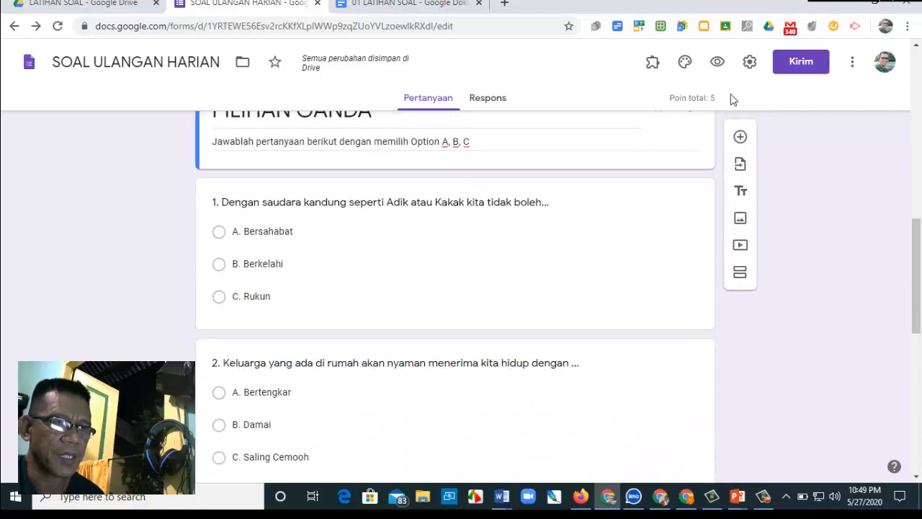
{"action": "scroll", "coordinate": [432, 249], "scroll_direction": "down", "scroll_amount": 1}
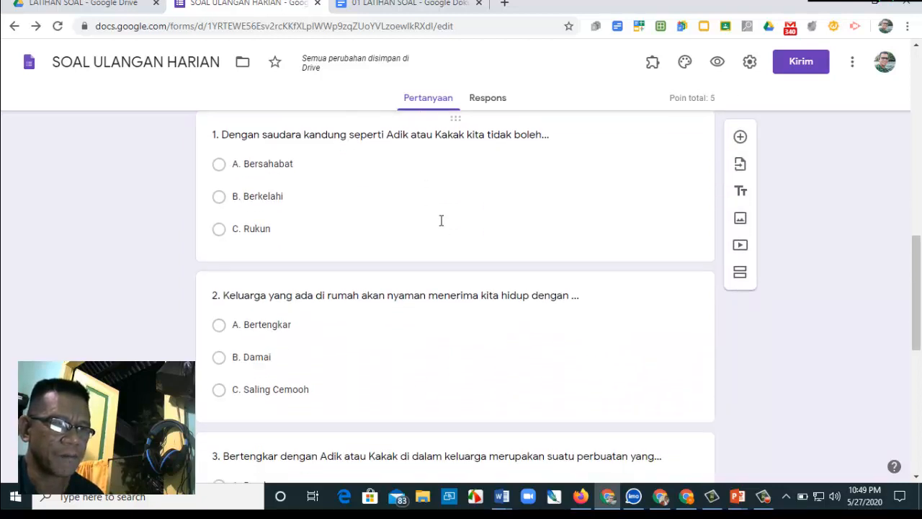
Verify question 1's key marks B. Berkelahi correct for 1 point against 01 LATIHAN SOAL, then review questions 1–5
{"action": "left_click", "coordinate": [441, 220]}
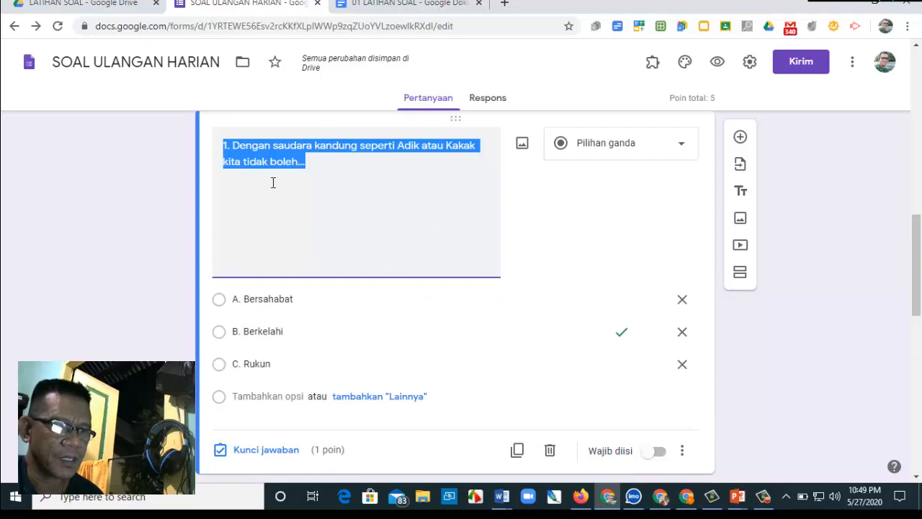
{"action": "left_click", "coordinate": [231, 147]}
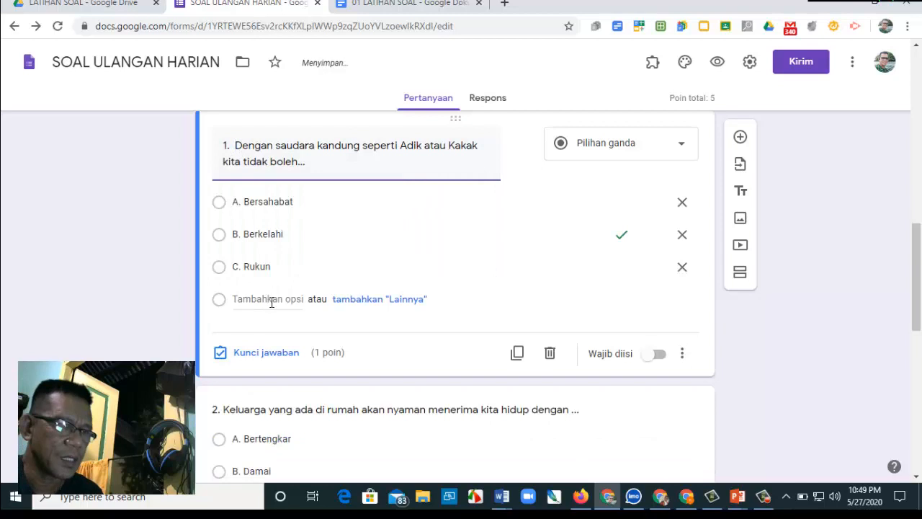
{"action": "left_click", "coordinate": [279, 360]}
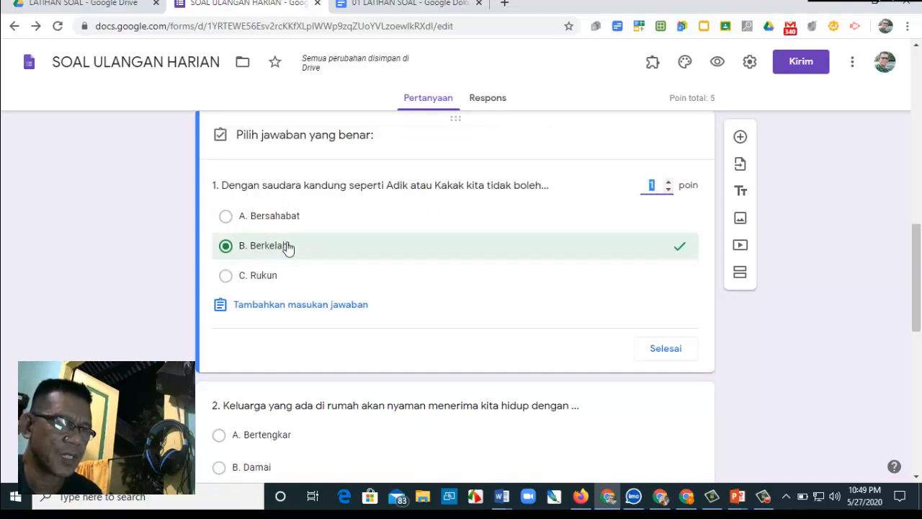
{"action": "left_click", "coordinate": [370, 5]}
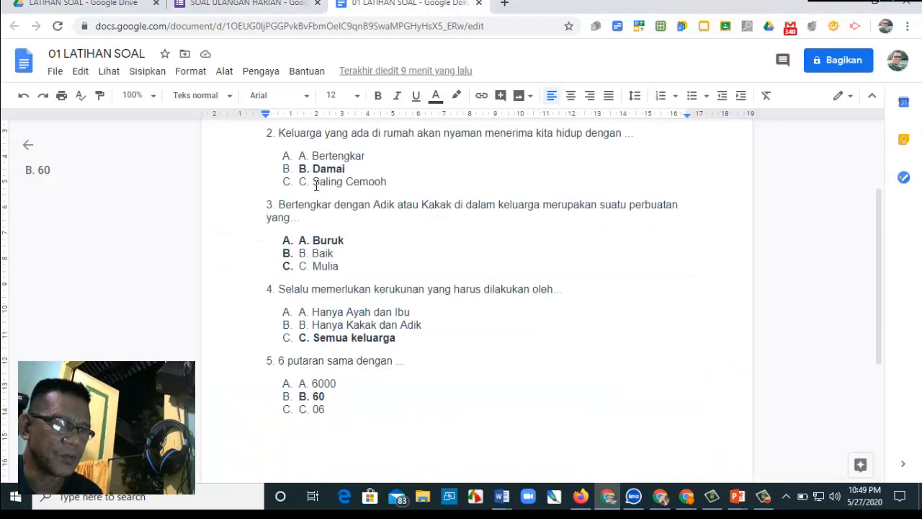
{"action": "scroll", "coordinate": [362, 171], "scroll_direction": "up", "scroll_amount": 2}
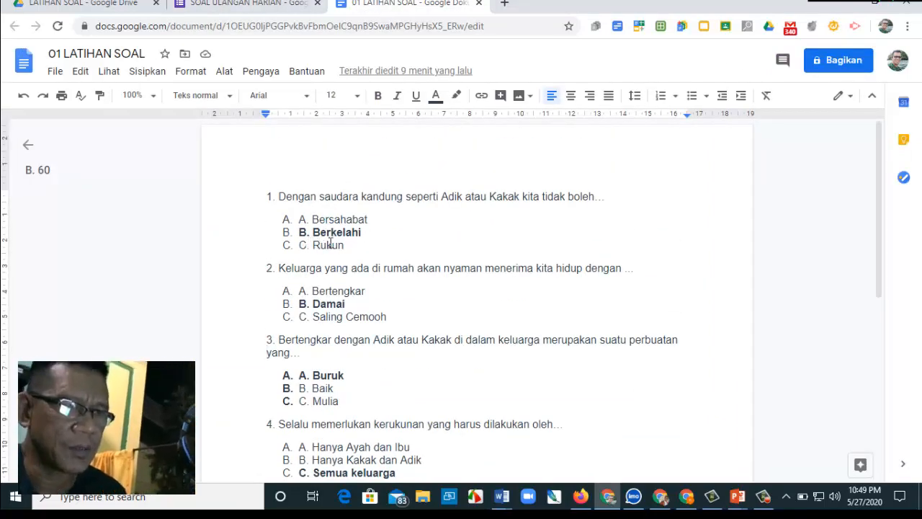
{"action": "left_click", "coordinate": [278, 9]}
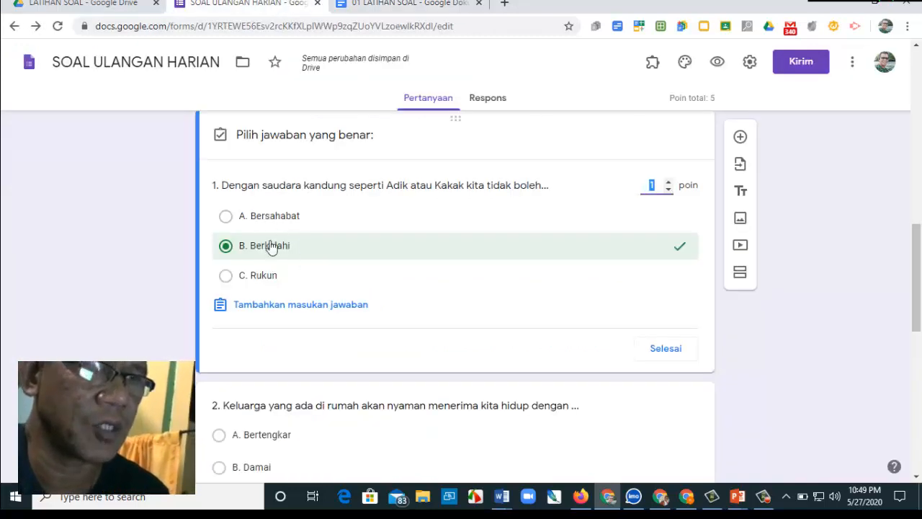
{"action": "left_click", "coordinate": [663, 351]}
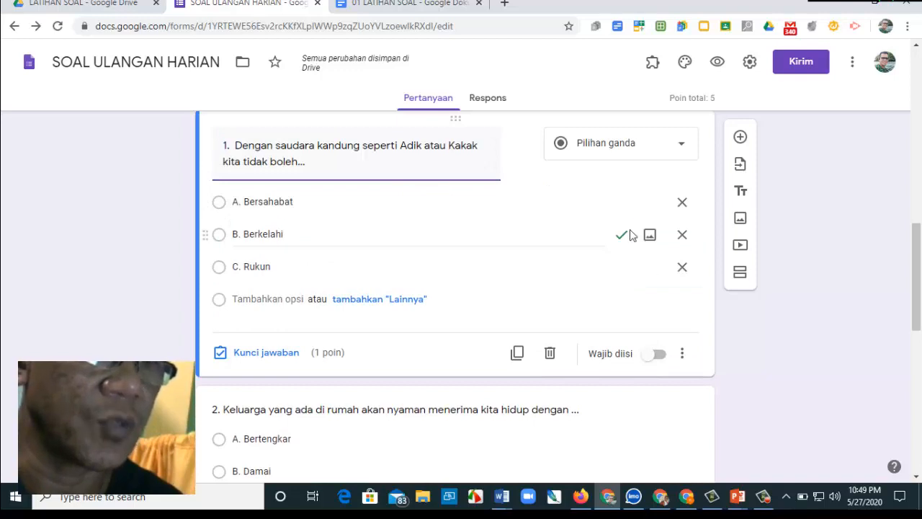
{"action": "scroll", "coordinate": [680, 268], "scroll_direction": "up", "scroll_amount": 3}
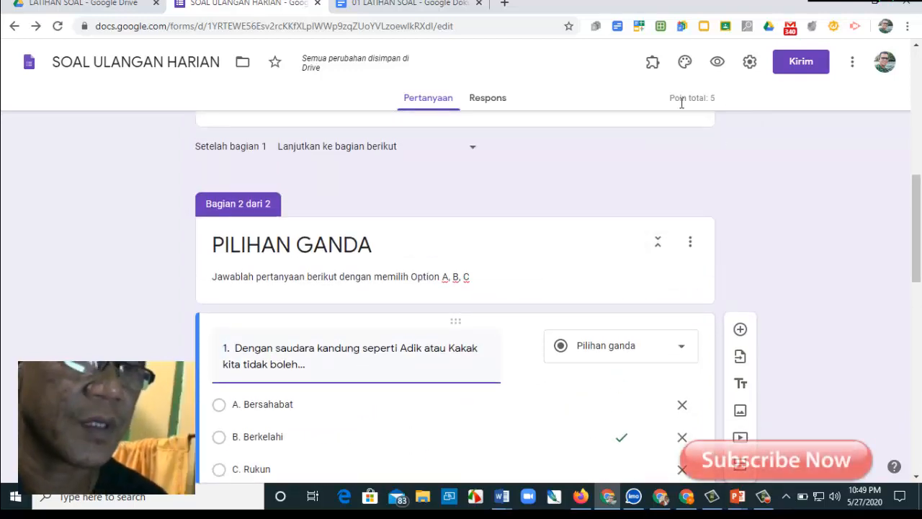
{"action": "scroll", "coordinate": [487, 229], "scroll_direction": "down", "scroll_amount": 7}
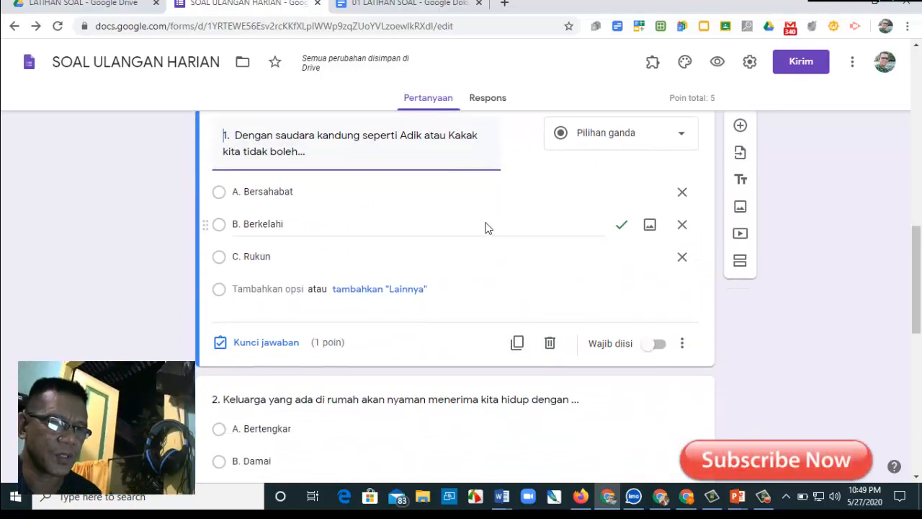
{"action": "scroll", "coordinate": [491, 228], "scroll_direction": "down", "scroll_amount": 5}
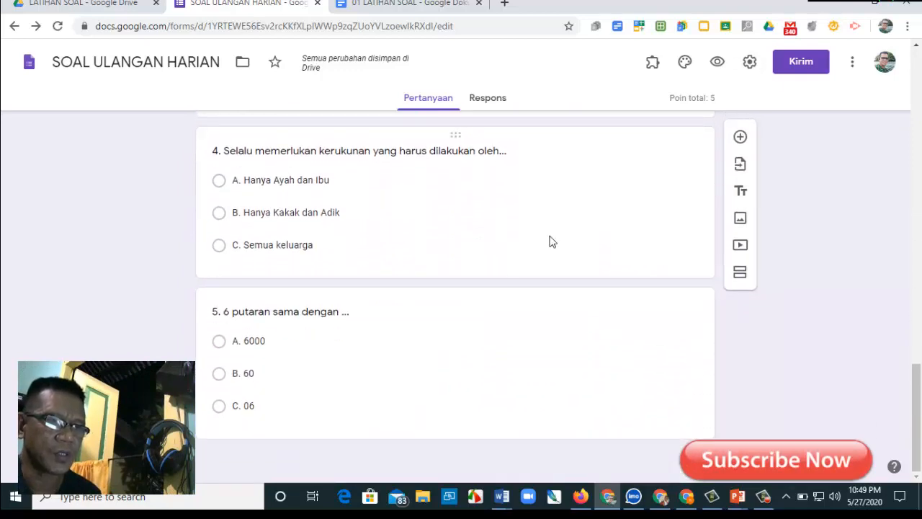
{"action": "scroll", "coordinate": [551, 242], "scroll_direction": "up", "scroll_amount": 7}
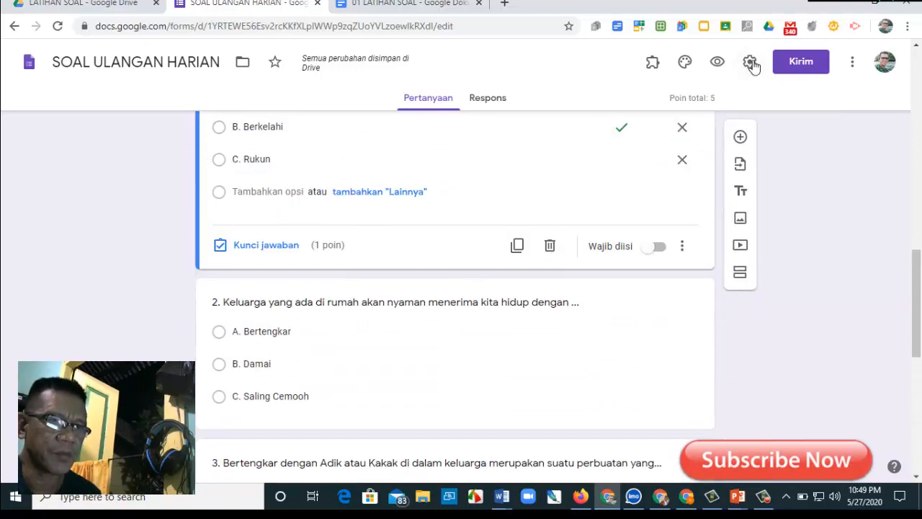
In Kuis settings, show missed questions, correct answers and point values, releasing grades immediately after each submission
{"action": "left_click", "coordinate": [749, 63]}
{"action": "left_click", "coordinate": [612, 130]}
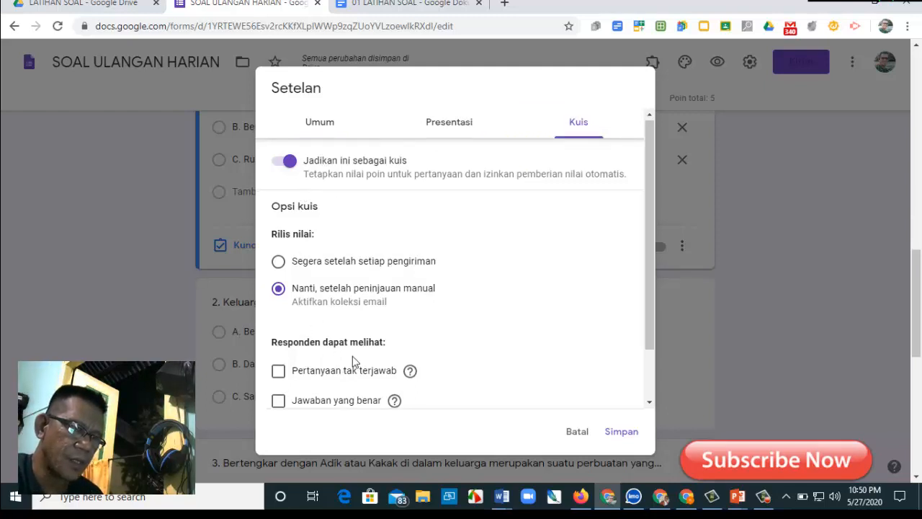
{"action": "scroll", "coordinate": [354, 363], "scroll_direction": "down", "scroll_amount": 1}
{"action": "left_click", "coordinate": [278, 369]}
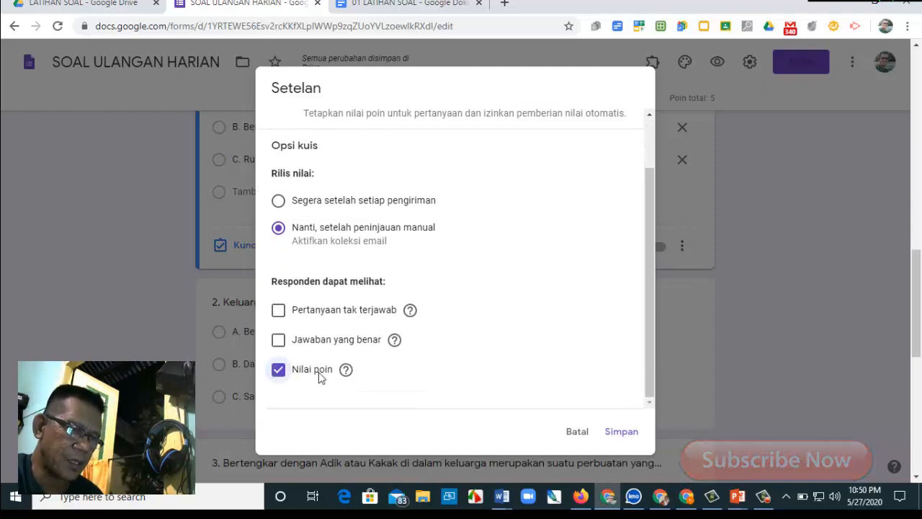
{"action": "left_click", "coordinate": [279, 340]}
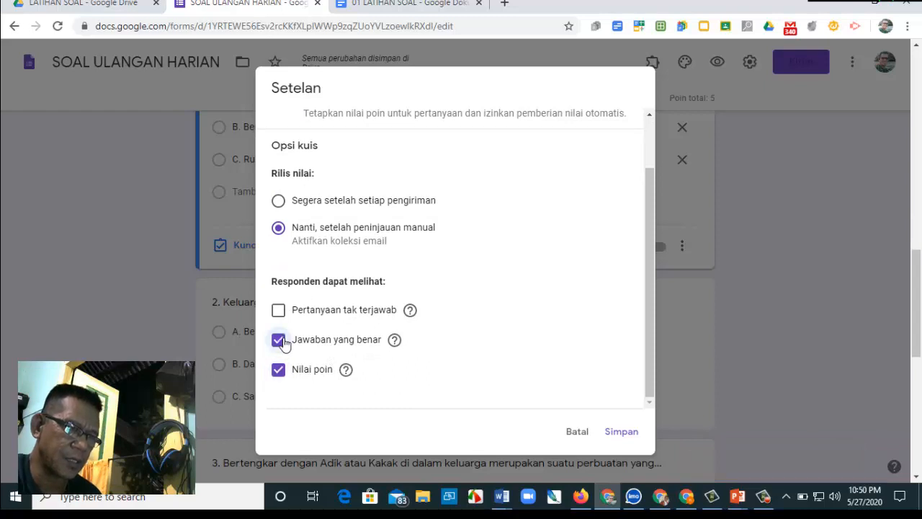
{"action": "left_click", "coordinate": [278, 311]}
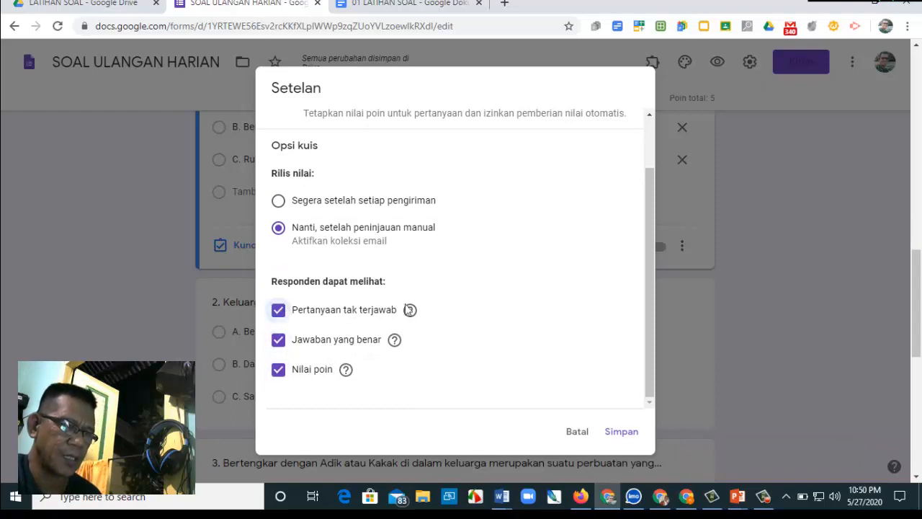
{"action": "scroll", "coordinate": [433, 245], "scroll_direction": "up", "scroll_amount": 1}
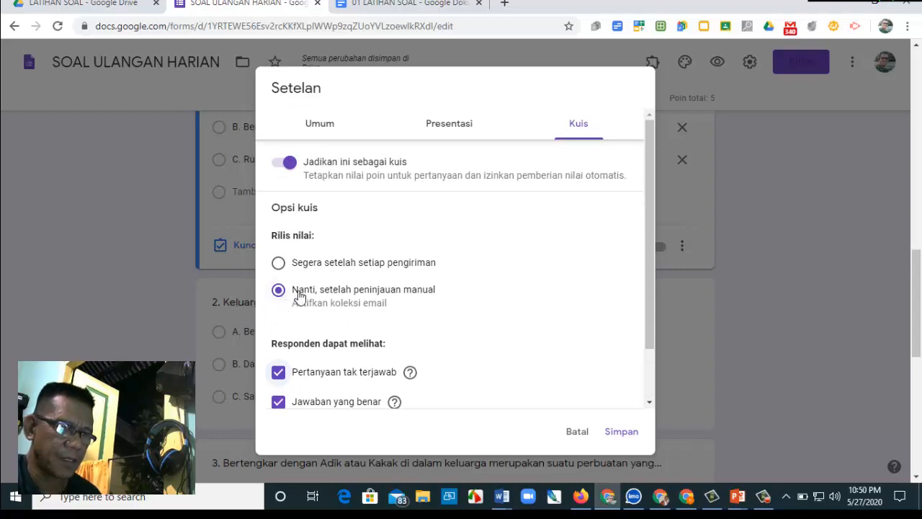
{"action": "left_click", "coordinate": [281, 263]}
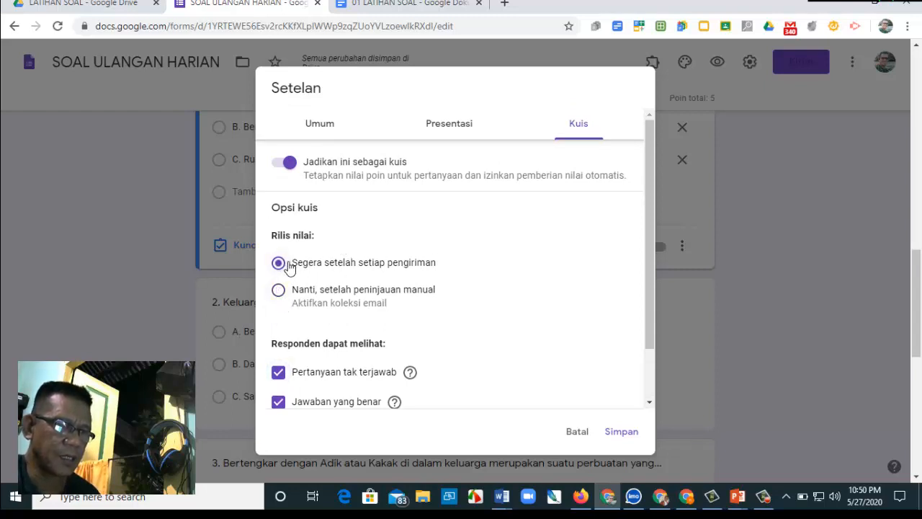
{"action": "scroll", "coordinate": [474, 192], "scroll_direction": "up", "scroll_amount": 2}
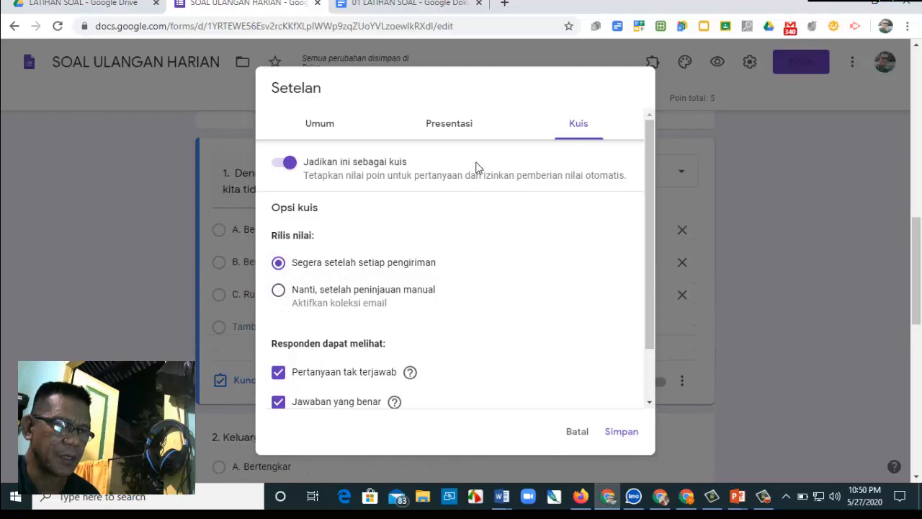
In Presentasi settings, disable the submit-another-response link and enter confirmation message 'terimakasih sudah menjawab'
{"action": "left_click", "coordinate": [469, 127]}
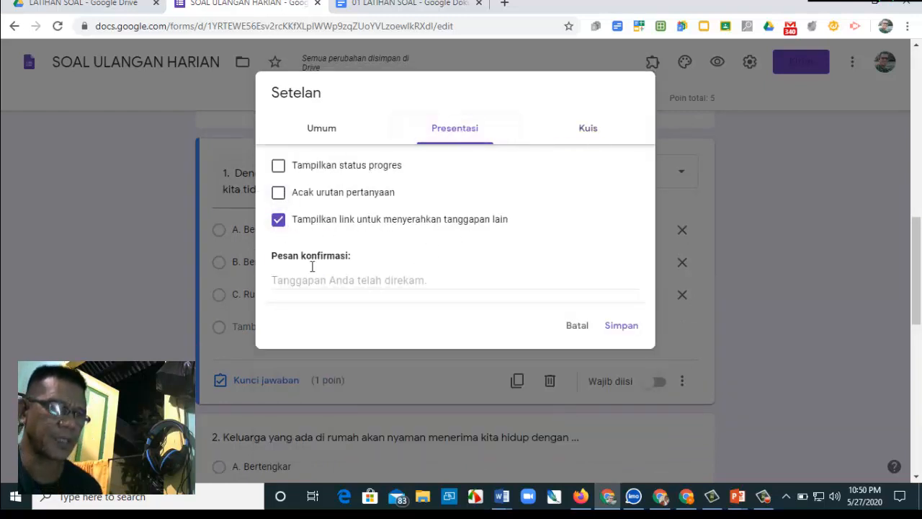
{"action": "left_click", "coordinate": [279, 219]}
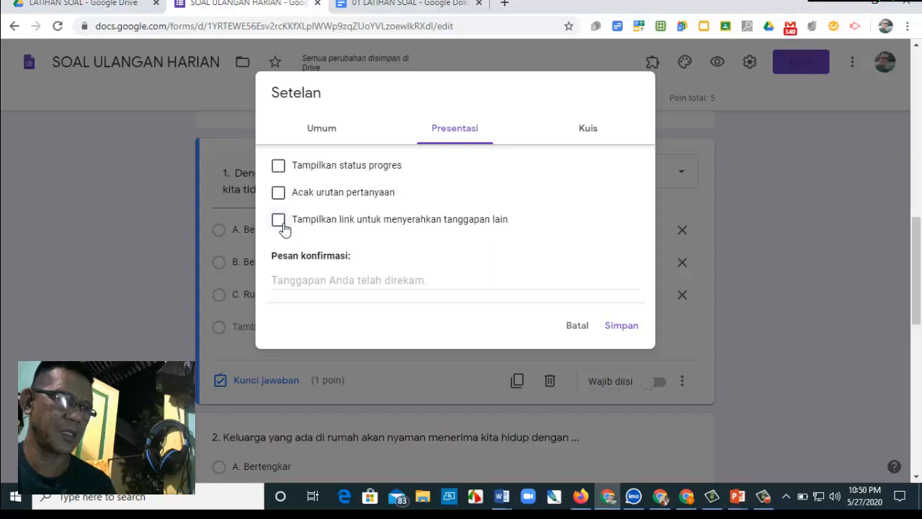
{"action": "left_click", "coordinate": [298, 285]}
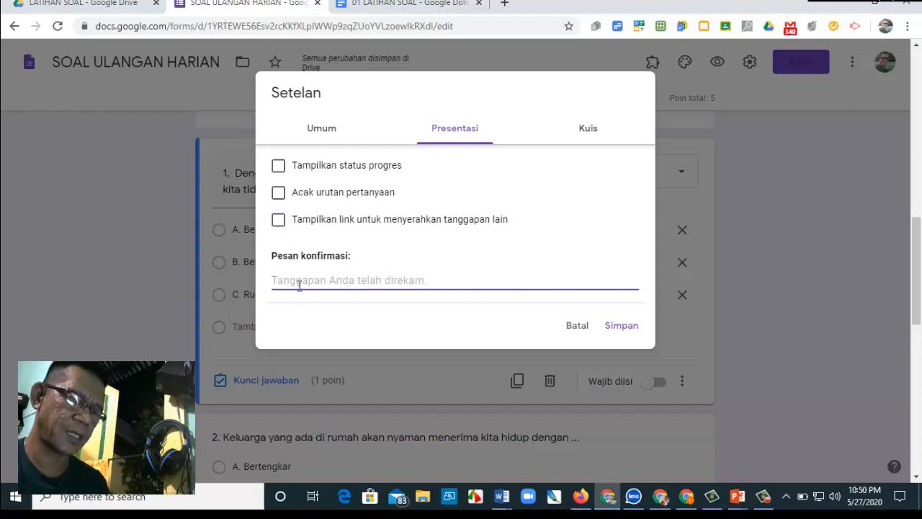
{"action": "type", "text": "terimakasih sudah menjawab"}
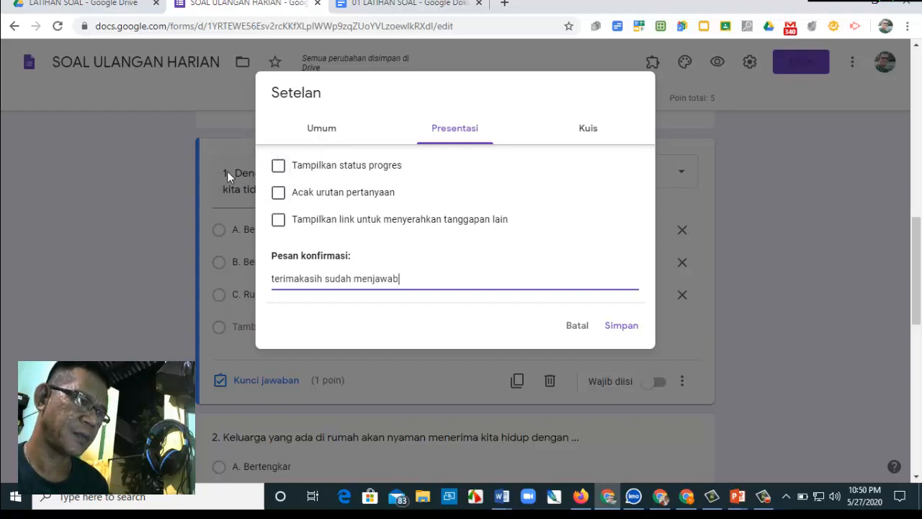
Save the settings with Simpan and scroll back up toward the KELAS and TOKE/PASWORD questions
{"action": "left_click", "coordinate": [622, 326]}
{"action": "scroll", "coordinate": [450, 209], "scroll_direction": "up", "scroll_amount": 2}
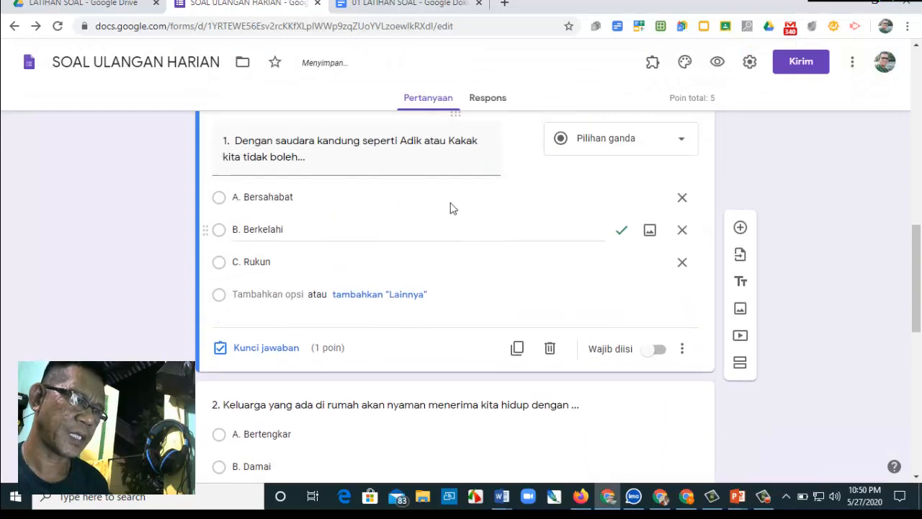
{"action": "triple_click", "coordinate": [241, 180]}
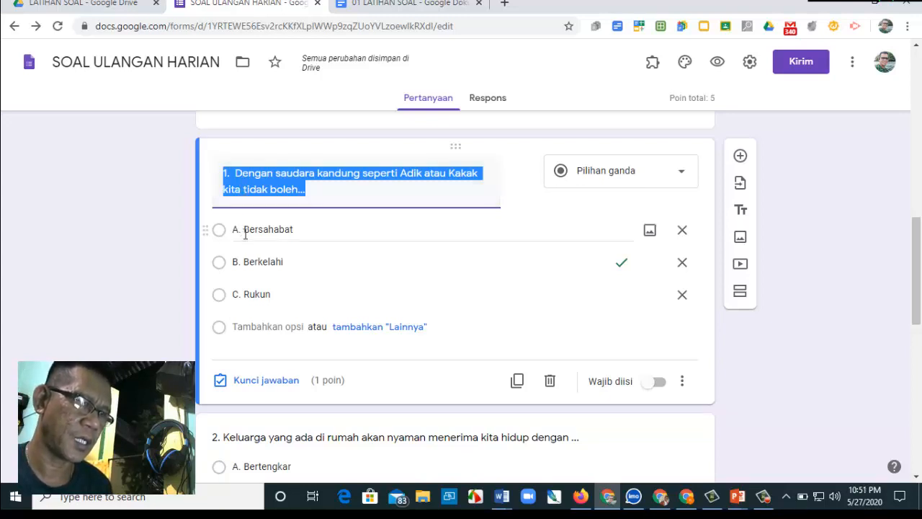
{"action": "scroll", "coordinate": [264, 252], "scroll_direction": "up", "scroll_amount": 4}
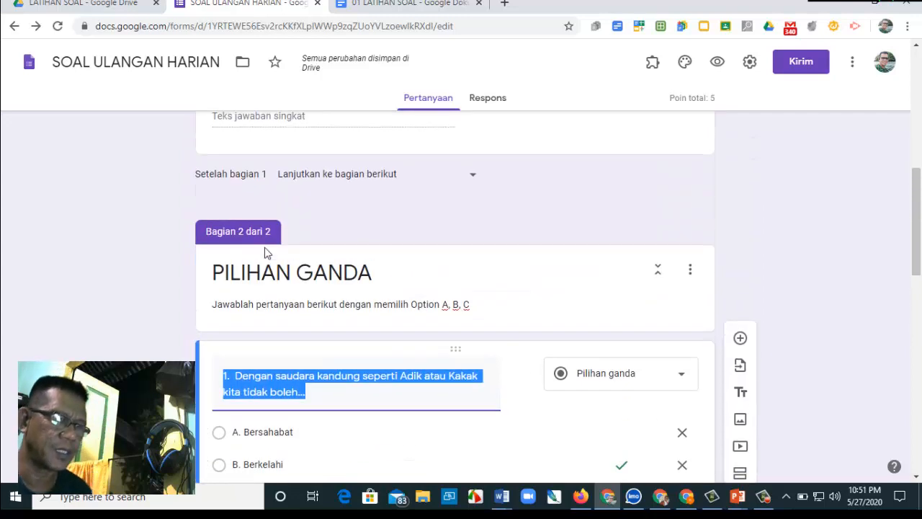
{"action": "scroll", "coordinate": [265, 252], "scroll_direction": "up", "scroll_amount": 2}
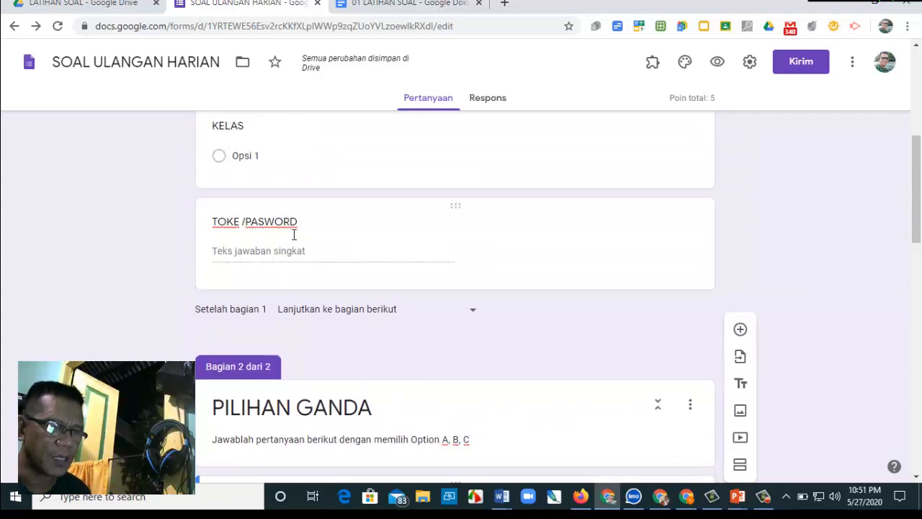
{"action": "scroll", "coordinate": [293, 235], "scroll_direction": "up", "scroll_amount": 1}
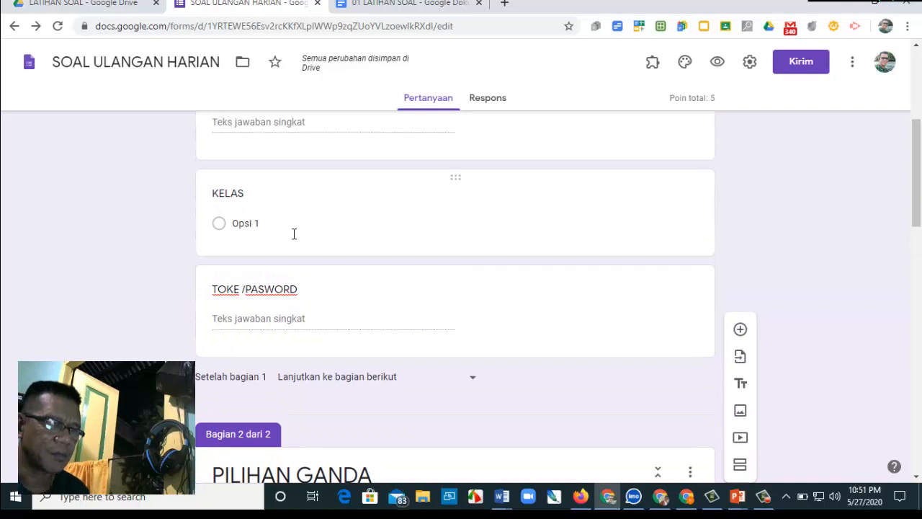
Change the KELAS question's type from multiple choice to Jawaban singkat
{"action": "left_click", "coordinate": [279, 222]}
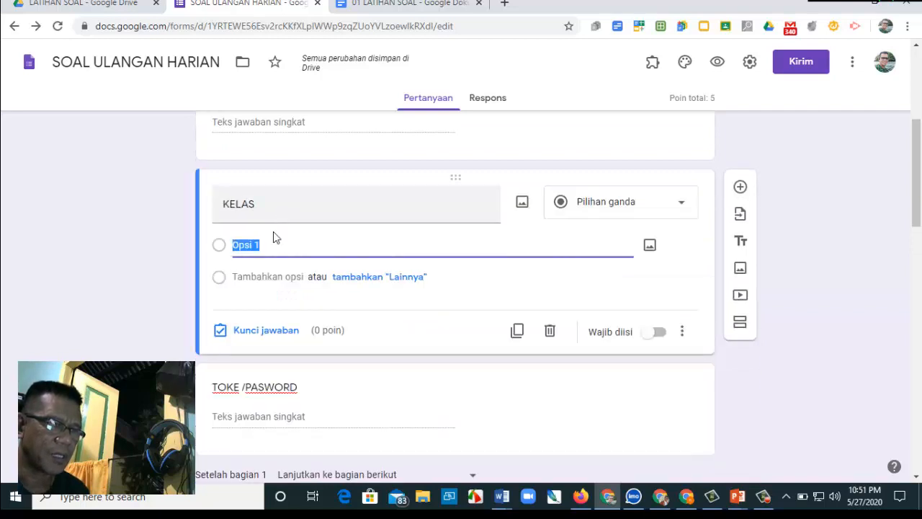
{"action": "left_click", "coordinate": [636, 213]}
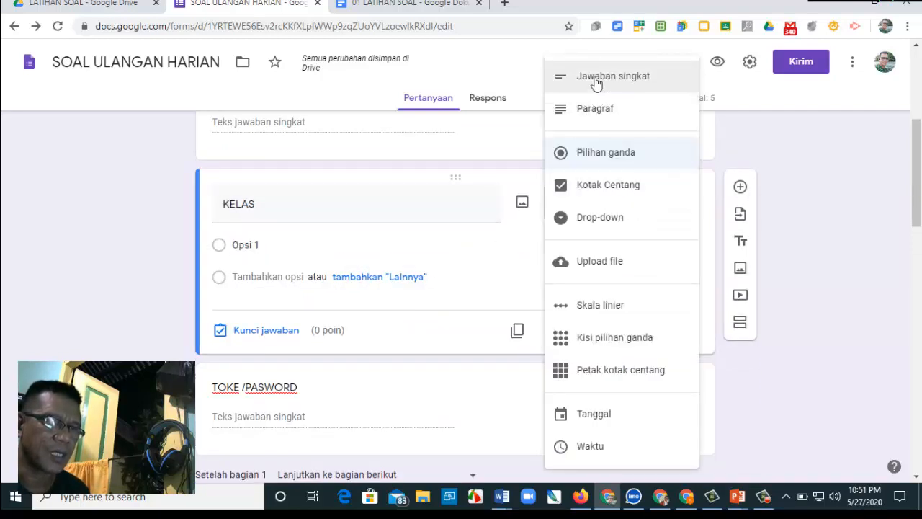
{"action": "left_click", "coordinate": [597, 76]}
{"action": "scroll", "coordinate": [303, 281], "scroll_direction": "up", "scroll_amount": 4}
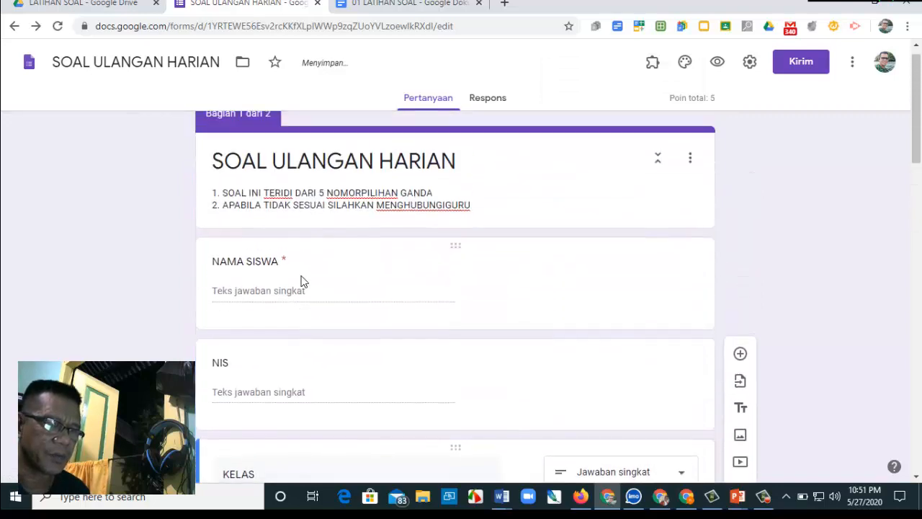
{"action": "scroll", "coordinate": [306, 281], "scroll_direction": "down", "scroll_amount": 5}
{"action": "scroll", "coordinate": [308, 282], "scroll_direction": "down", "scroll_amount": 5}
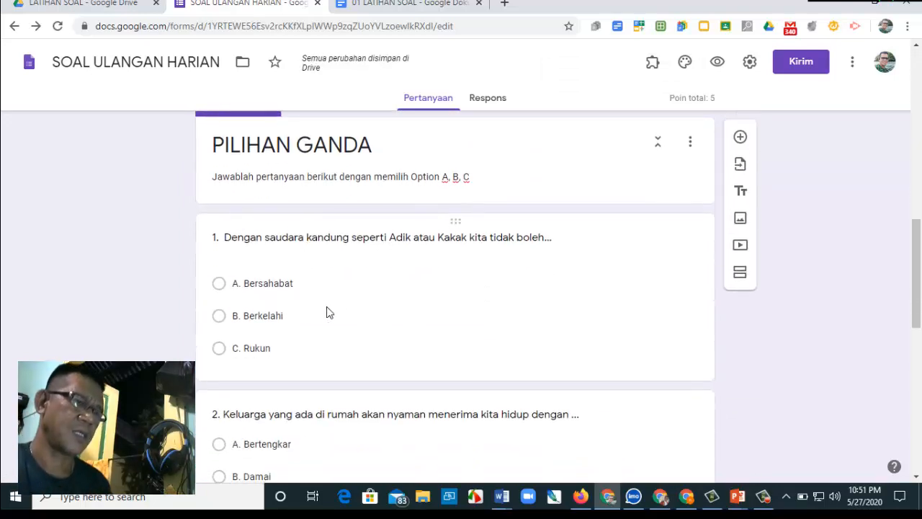
{"action": "scroll", "coordinate": [337, 291], "scroll_direction": "down", "scroll_amount": 4}
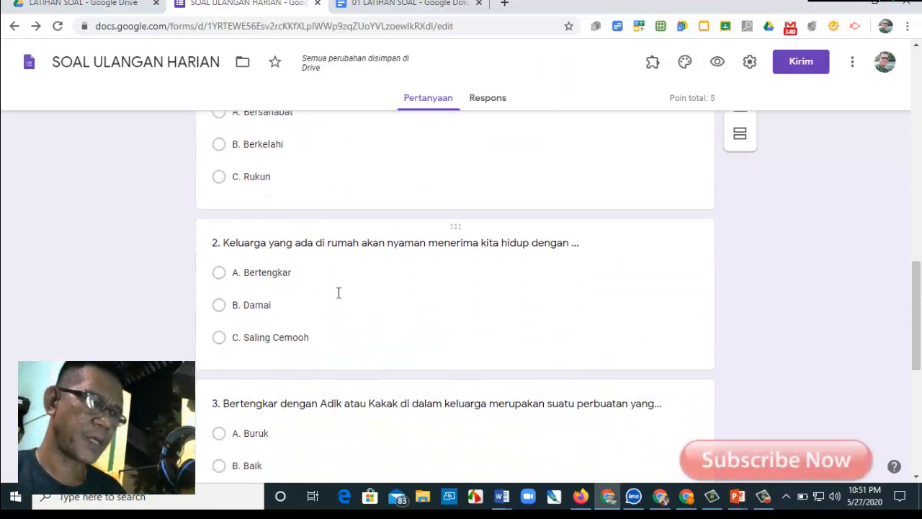
{"action": "scroll", "coordinate": [333, 285], "scroll_direction": "down", "scroll_amount": 4}
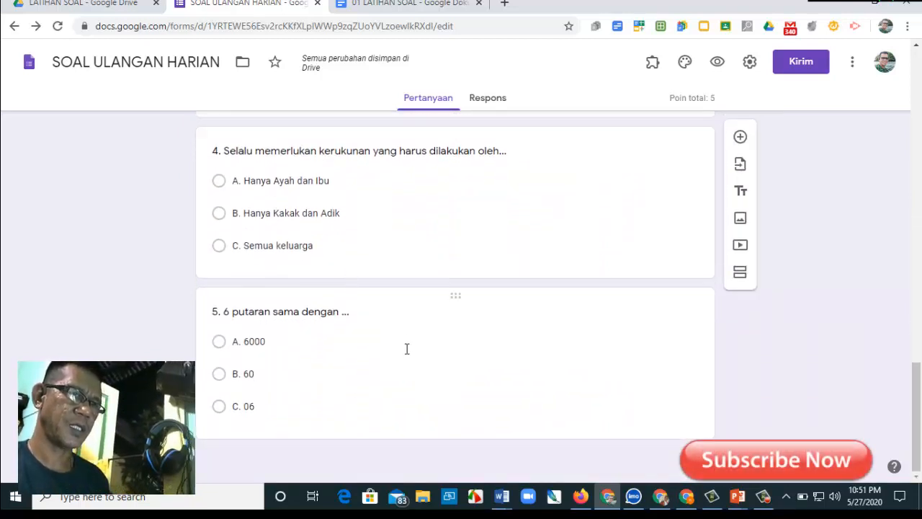
In the form preview, fill in a student name, a NIS number and KELAS 3
{"action": "left_click", "coordinate": [716, 64]}
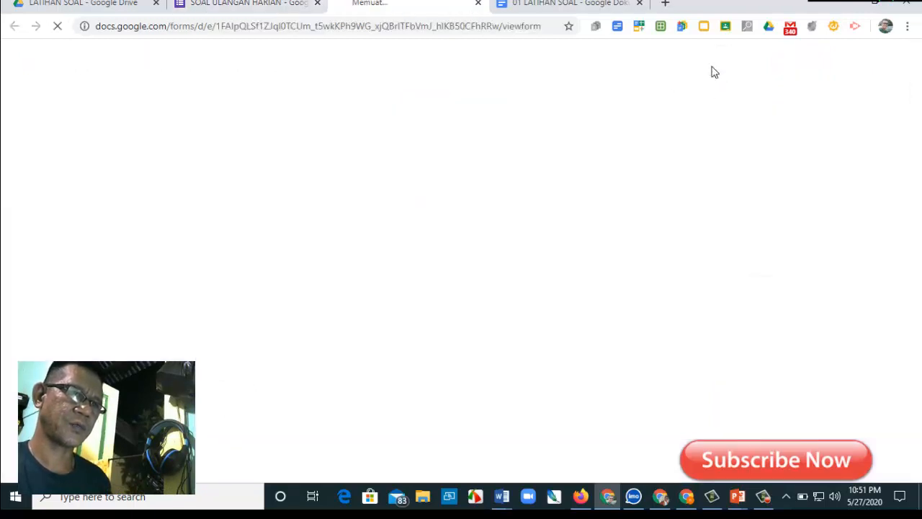
{"action": "scroll", "coordinate": [317, 208], "scroll_direction": "down", "scroll_amount": 3}
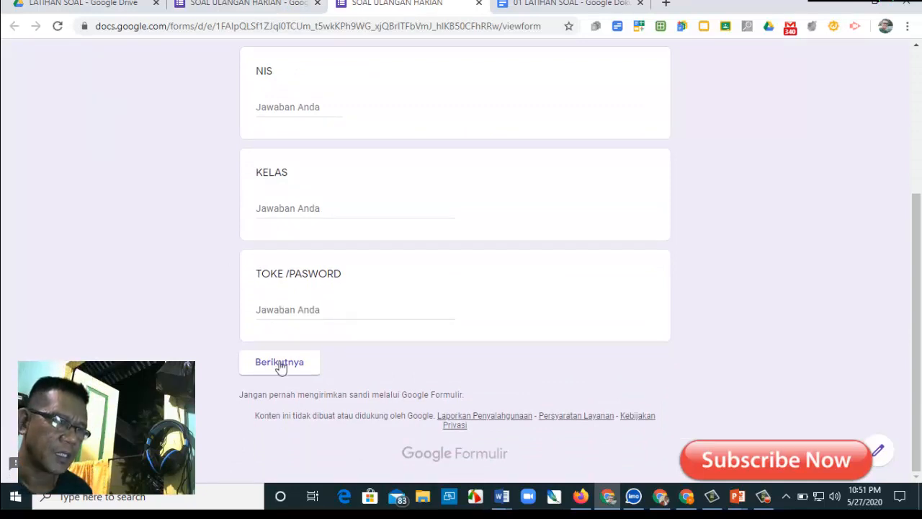
{"action": "left_click", "coordinate": [292, 315]}
{"action": "scroll", "coordinate": [321, 249], "scroll_direction": "up", "scroll_amount": 3}
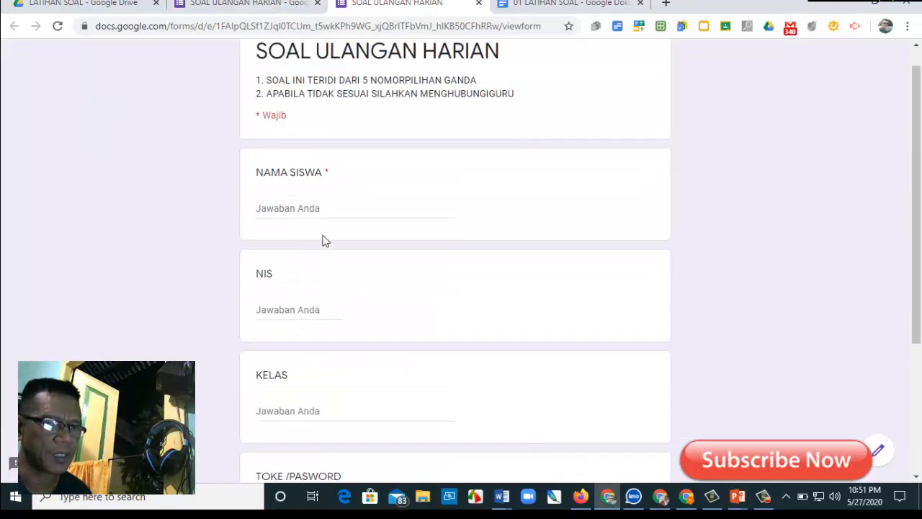
{"action": "left_click", "coordinate": [339, 217]}
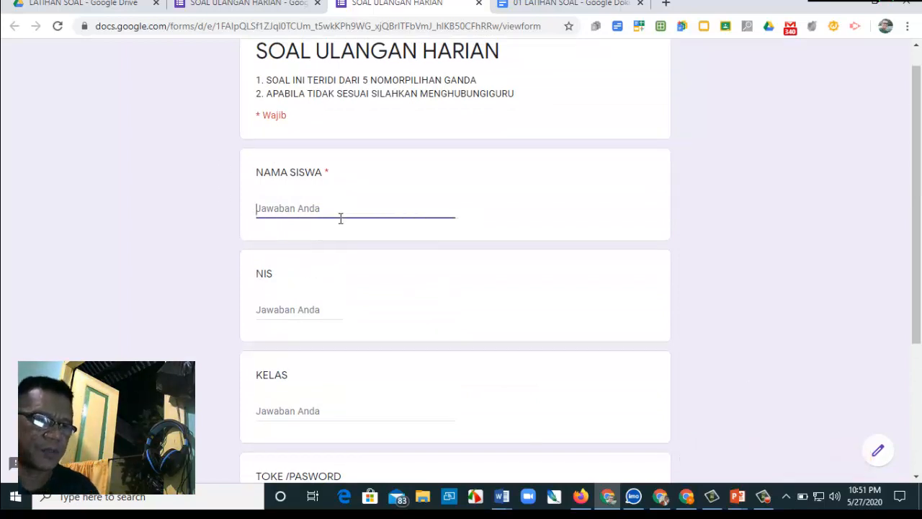
{"action": "type", "text": "asti"}
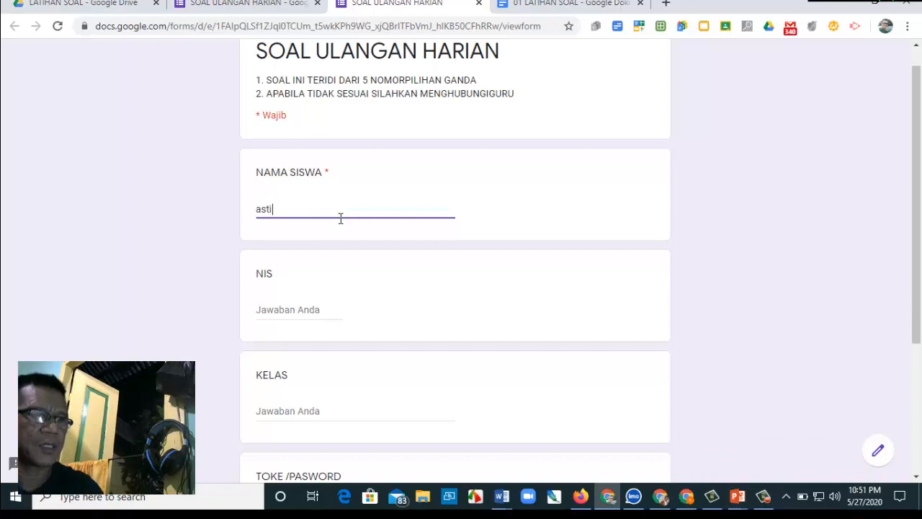
{"action": "left_click", "coordinate": [313, 309]}
{"action": "type", "text": "45"}
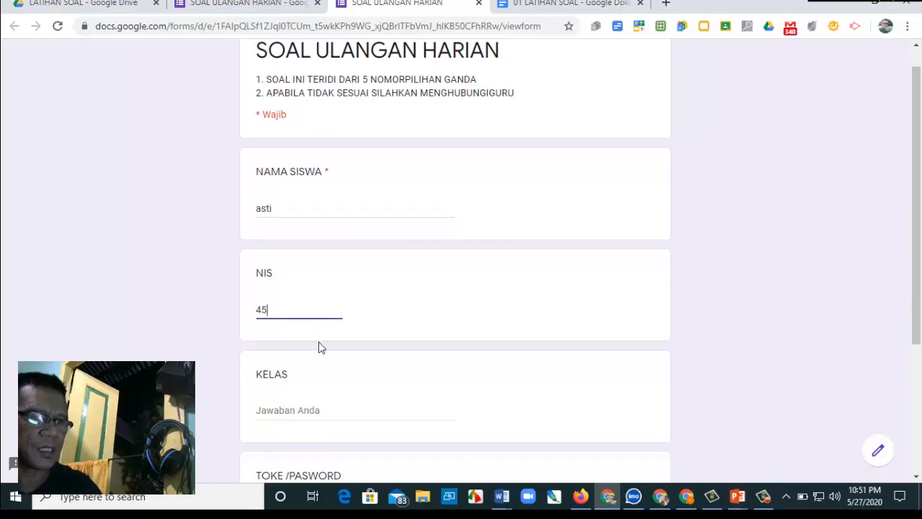
{"action": "scroll", "coordinate": [318, 341], "scroll_direction": "down", "scroll_amount": 2}
{"action": "left_click", "coordinate": [298, 278]}
{"action": "type", "text": "3"}
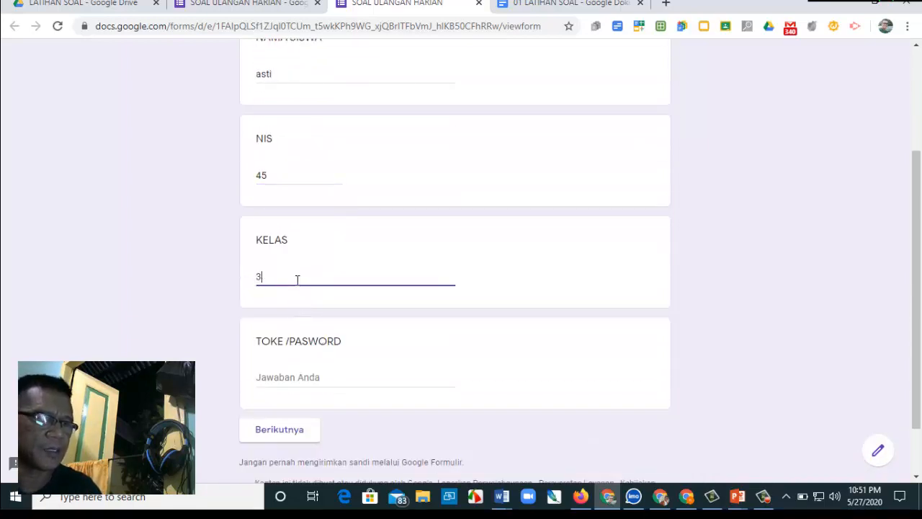
Confirm wrong tokens 'AB' and 'ab' are rejected, then advance with the correct token 'ABCD'
{"action": "left_click", "coordinate": [325, 378]}
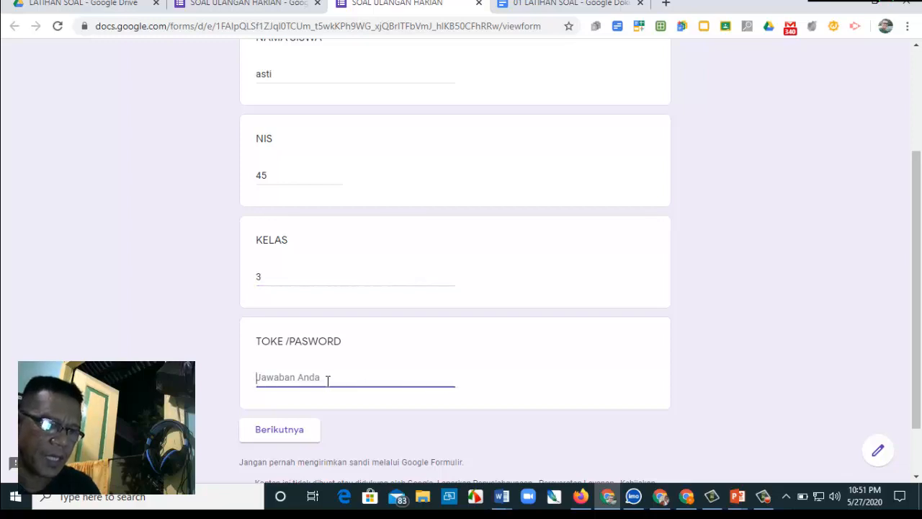
{"action": "type", "text": "ABCd"}
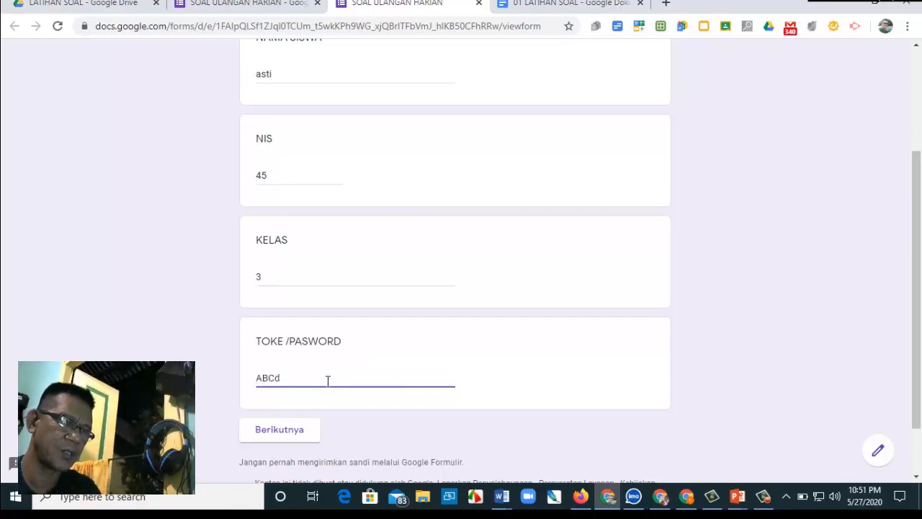
{"action": "left_click", "coordinate": [284, 432]}
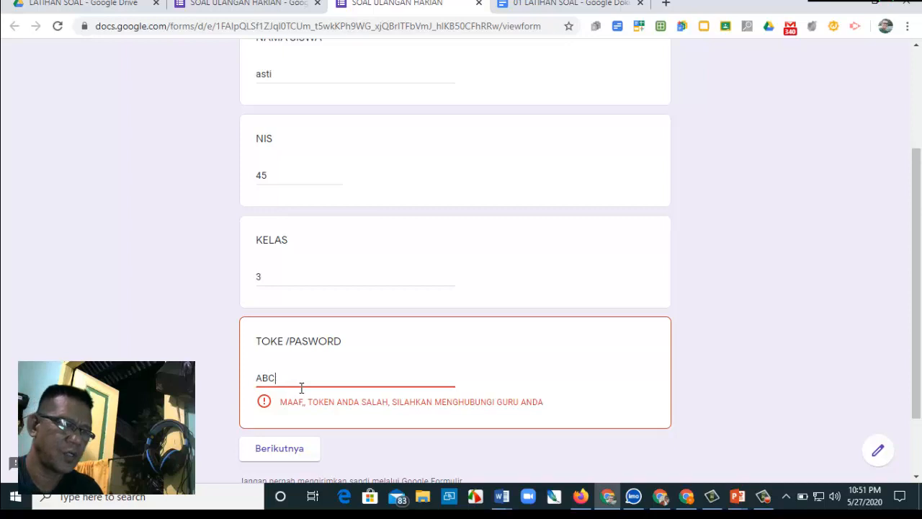
{"action": "key", "text": "BackSpace"}
{"action": "key", "text": "BackSpace"}
{"action": "key", "text": "BackSpace"}
{"action": "type", "text": "abcd"}
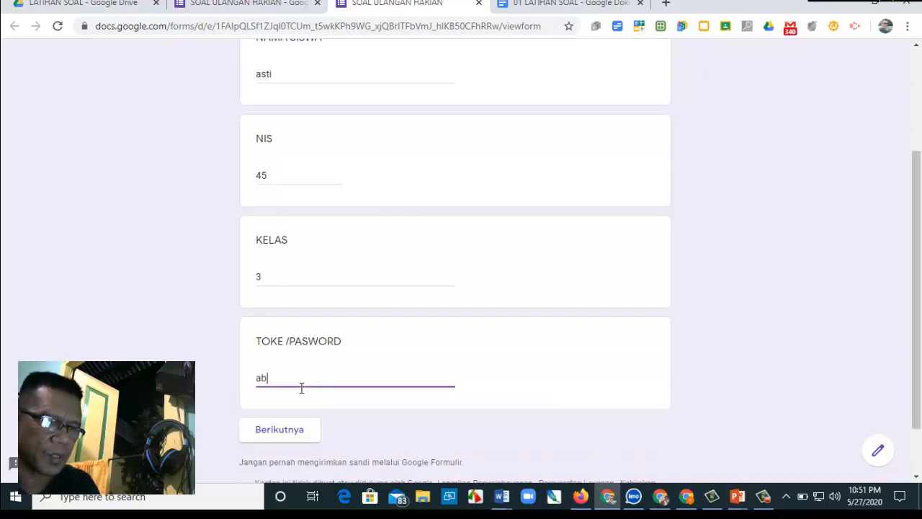
{"action": "left_click", "coordinate": [280, 430]}
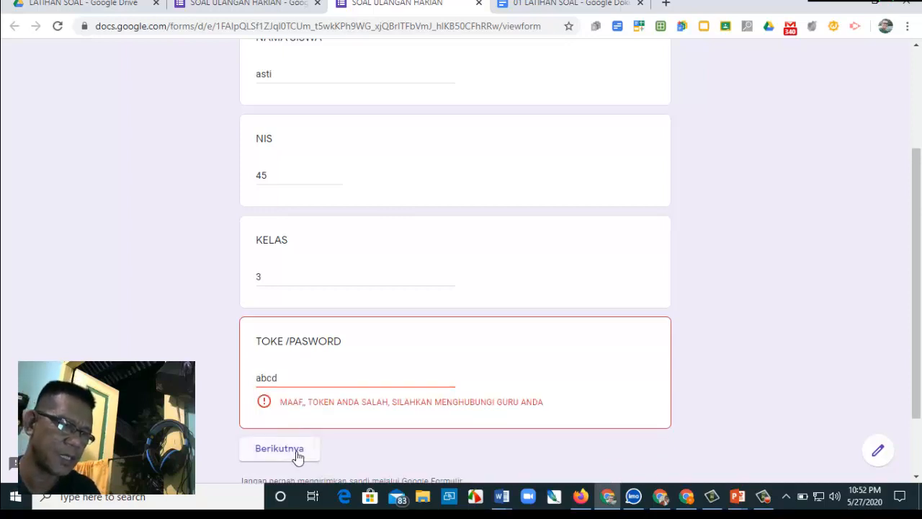
{"action": "double_click", "coordinate": [256, 378]}
{"action": "type", "text": "ABCD"}
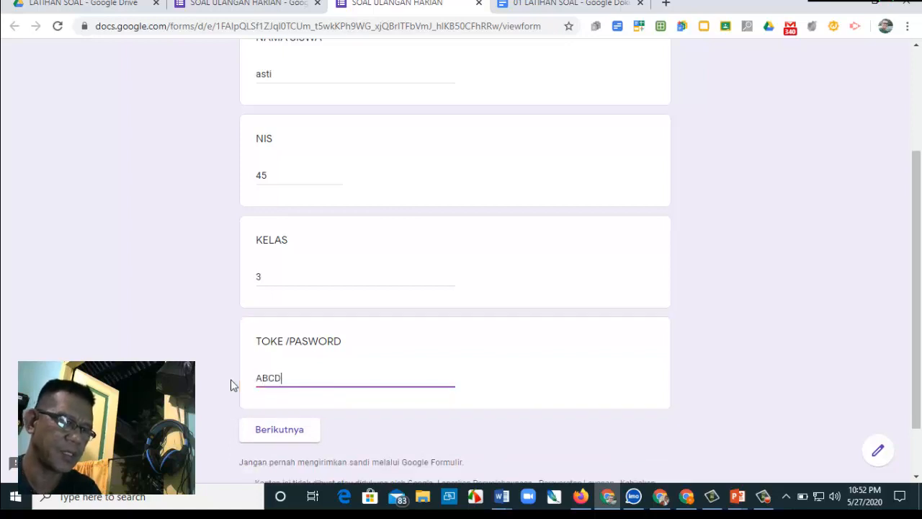
{"action": "left_click", "coordinate": [289, 432]}
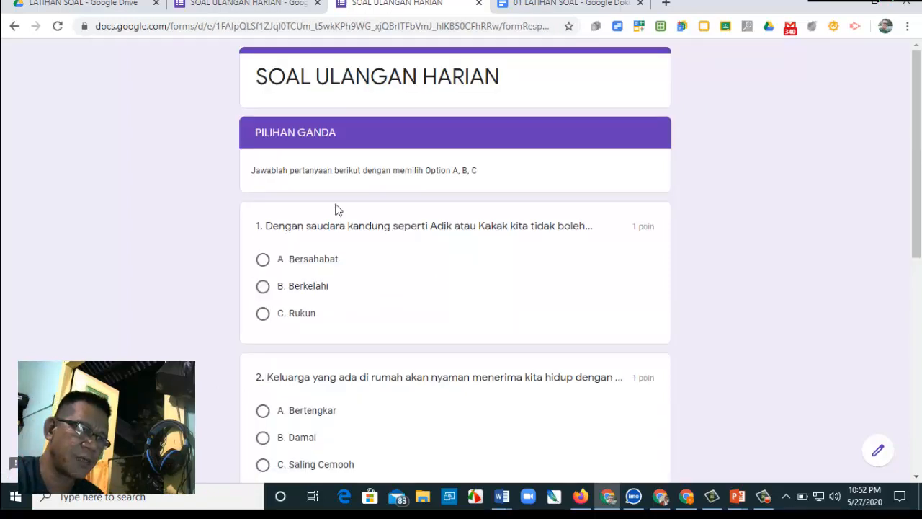
Scroll through the PILIHAN GANDA questions in the preview, then close the preview tab with Ctrl+W
{"action": "scroll", "coordinate": [399, 218], "scroll_direction": "down", "scroll_amount": 4}
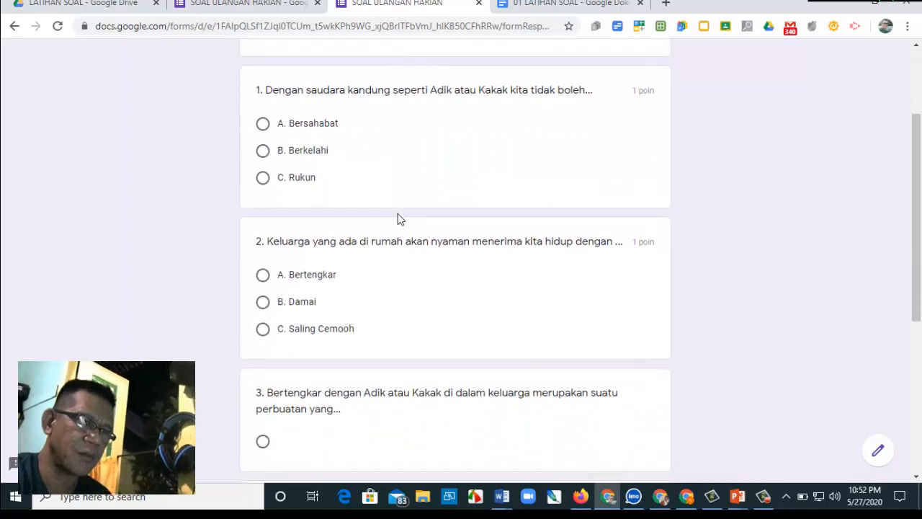
{"action": "scroll", "coordinate": [398, 218], "scroll_direction": "down", "scroll_amount": 2}
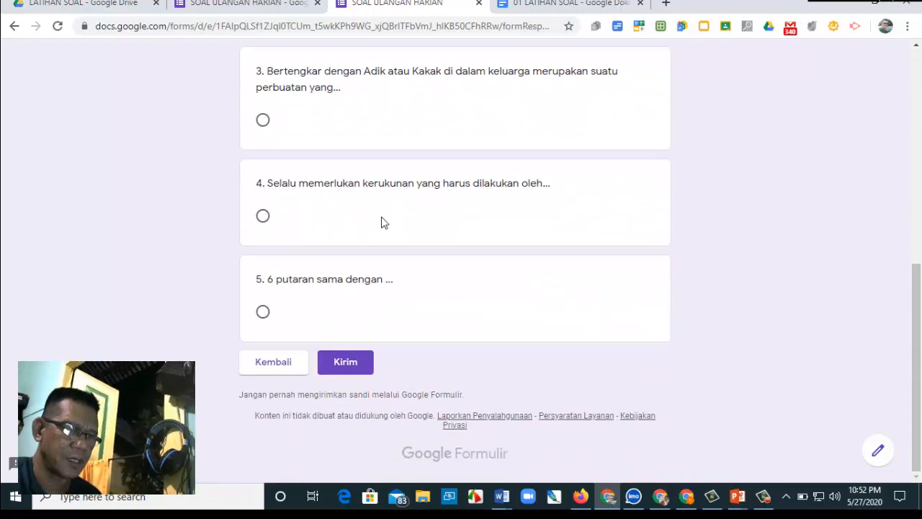
{"action": "key", "text": "ctrl+w"}
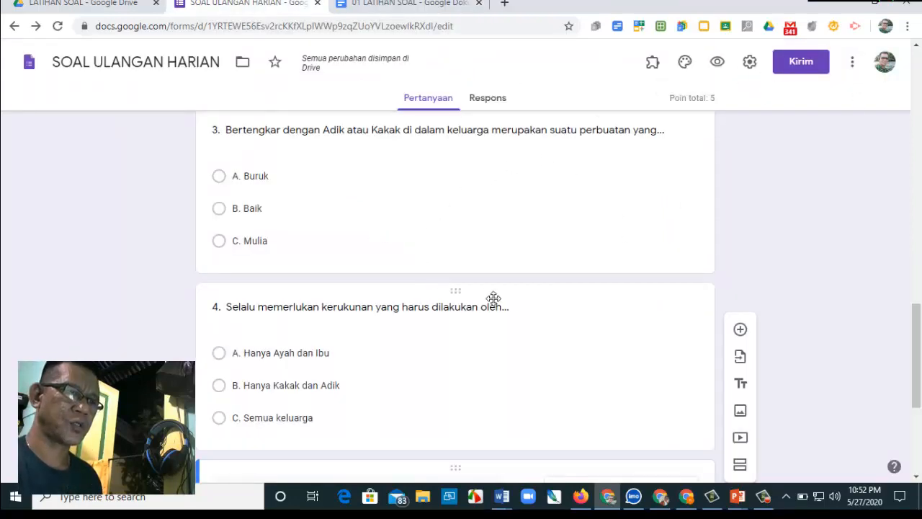
Copy a shortened forms.gle share link for the quiz, then close the Kirim dialog
{"action": "scroll", "coordinate": [479, 198], "scroll_direction": "up", "scroll_amount": 10}
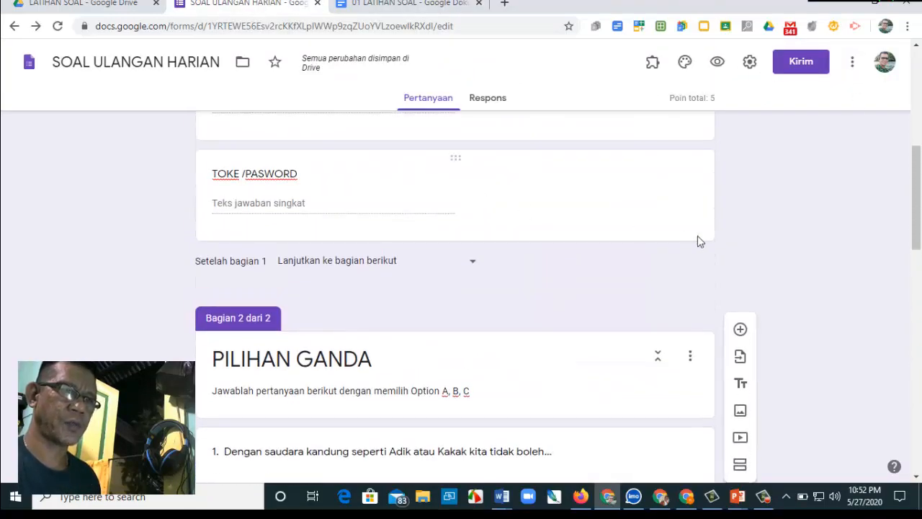
{"action": "left_click", "coordinate": [803, 68]}
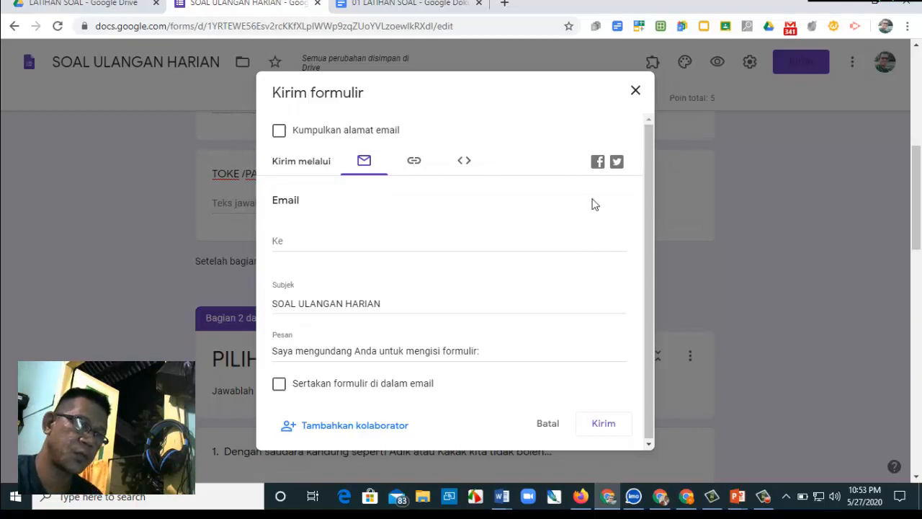
{"action": "left_click", "coordinate": [415, 167]}
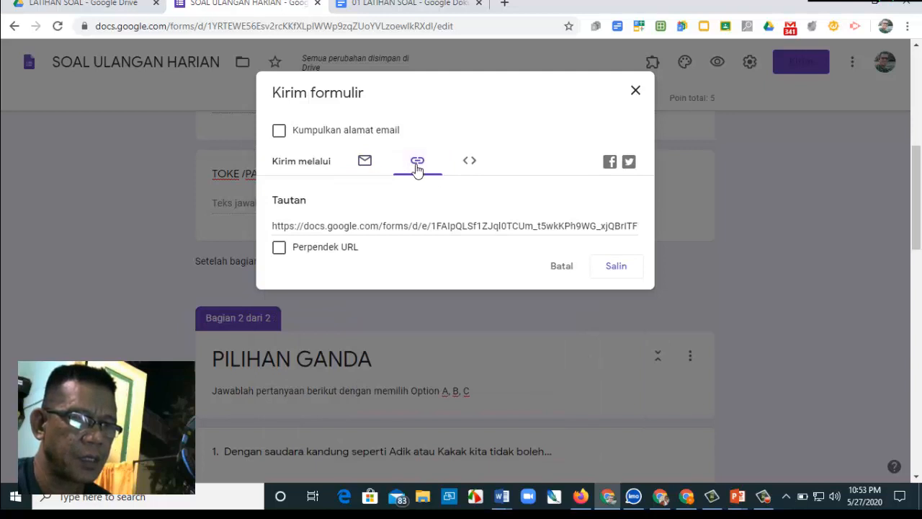
{"action": "left_click", "coordinate": [285, 249]}
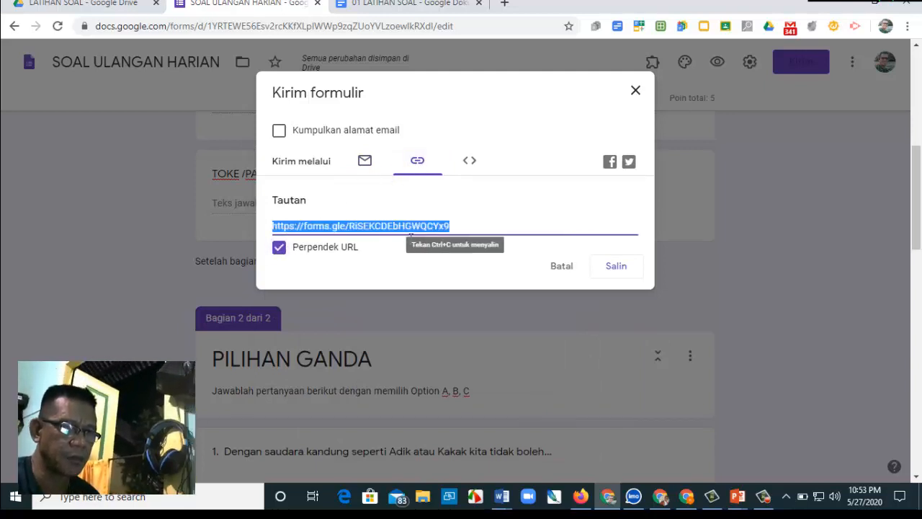
{"action": "left_click", "coordinate": [632, 268]}
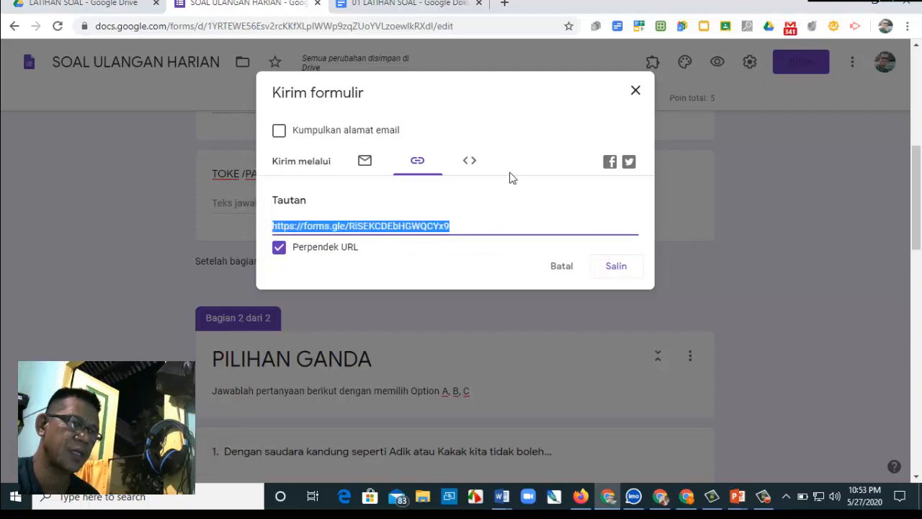
{"action": "left_click", "coordinate": [636, 92]}
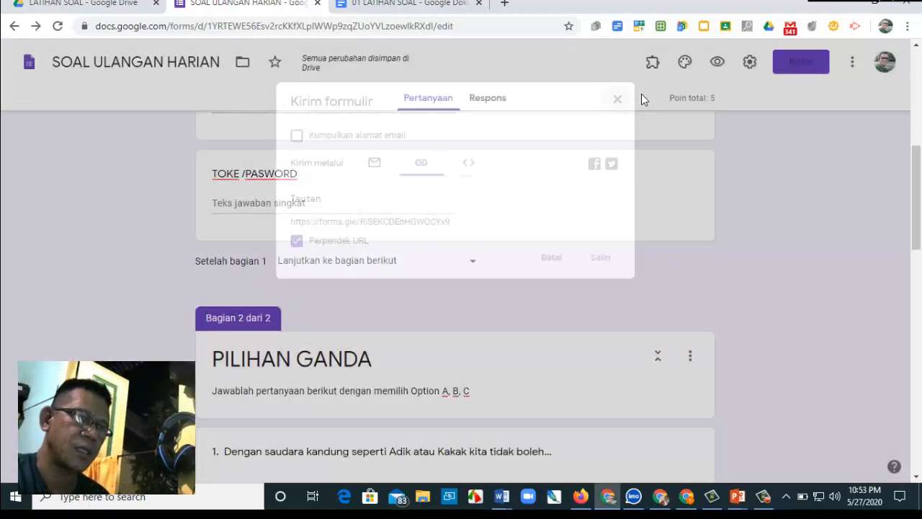
{"action": "scroll", "coordinate": [304, 252], "scroll_direction": "down", "scroll_amount": 1}
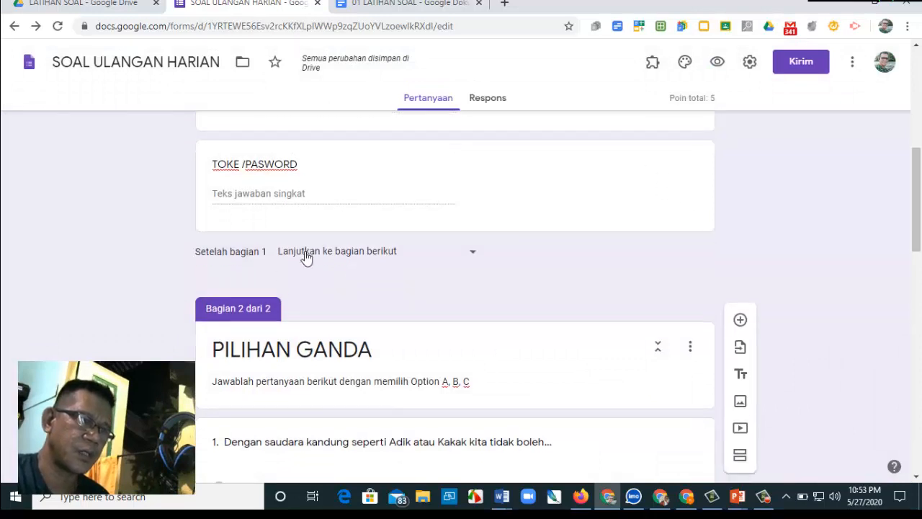
{"action": "scroll", "coordinate": [305, 257], "scroll_direction": "down", "scroll_amount": 1}
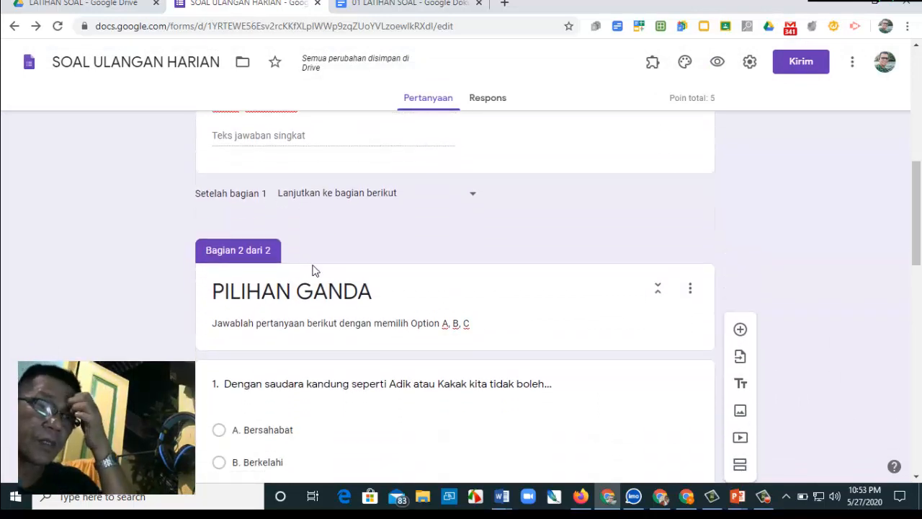
{"action": "scroll", "coordinate": [314, 273], "scroll_direction": "down", "scroll_amount": 4}
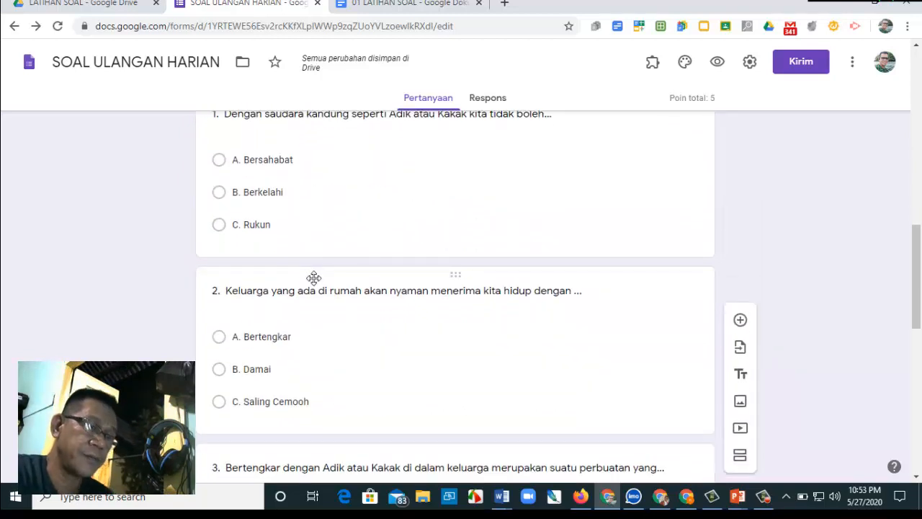
{"action": "scroll", "coordinate": [524, 338], "scroll_direction": "up", "scroll_amount": 9}
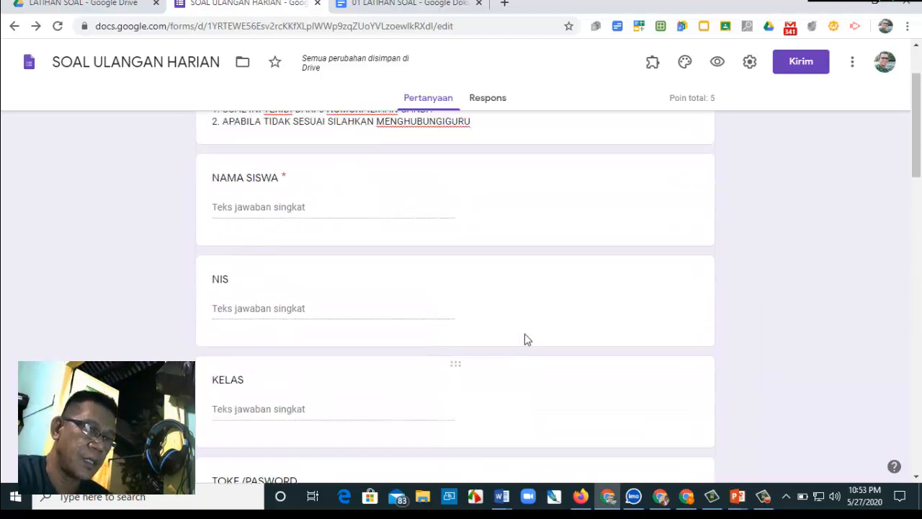
{"action": "scroll", "coordinate": [524, 339], "scroll_direction": "up", "scroll_amount": 2}
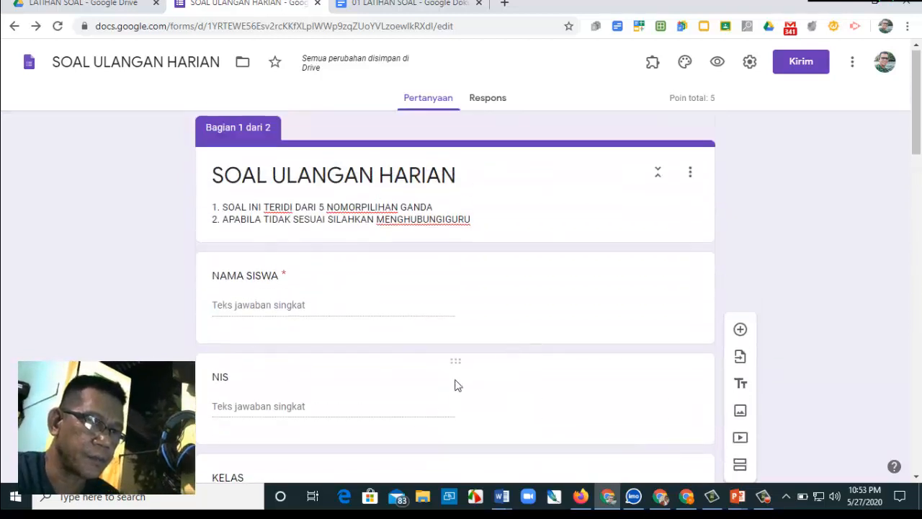
{"action": "scroll", "coordinate": [474, 274], "scroll_direction": "up", "scroll_amount": 1}
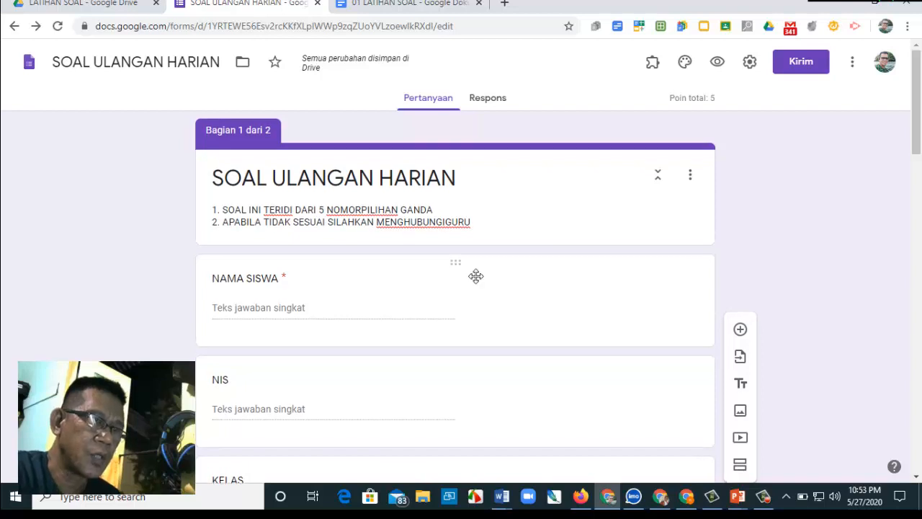
{"action": "scroll", "coordinate": [475, 275], "scroll_direction": "down", "scroll_amount": 8}
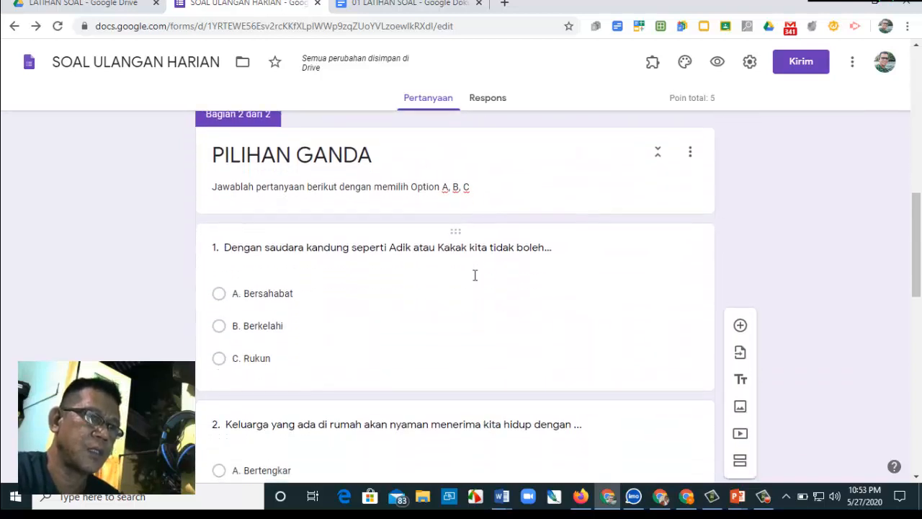
{"action": "scroll", "coordinate": [475, 274], "scroll_direction": "down", "scroll_amount": 10}
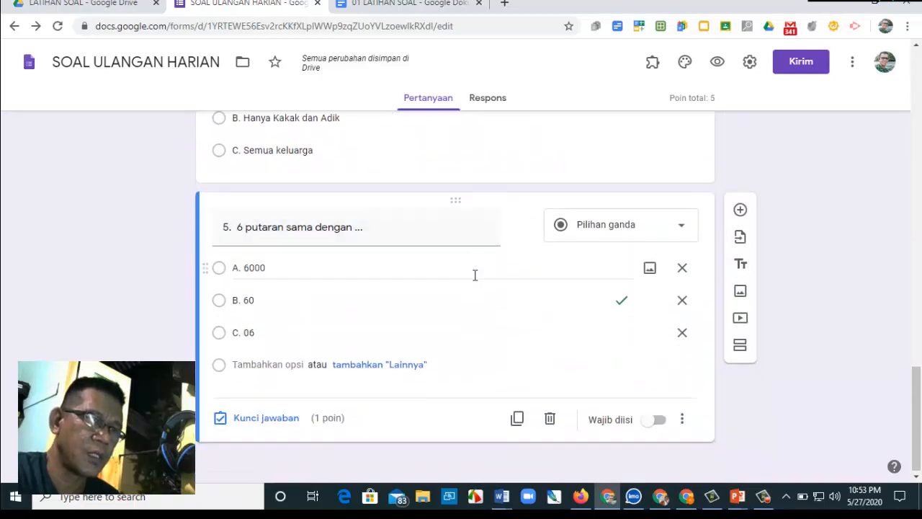
{"action": "scroll", "coordinate": [474, 275], "scroll_direction": "up", "scroll_amount": 10}
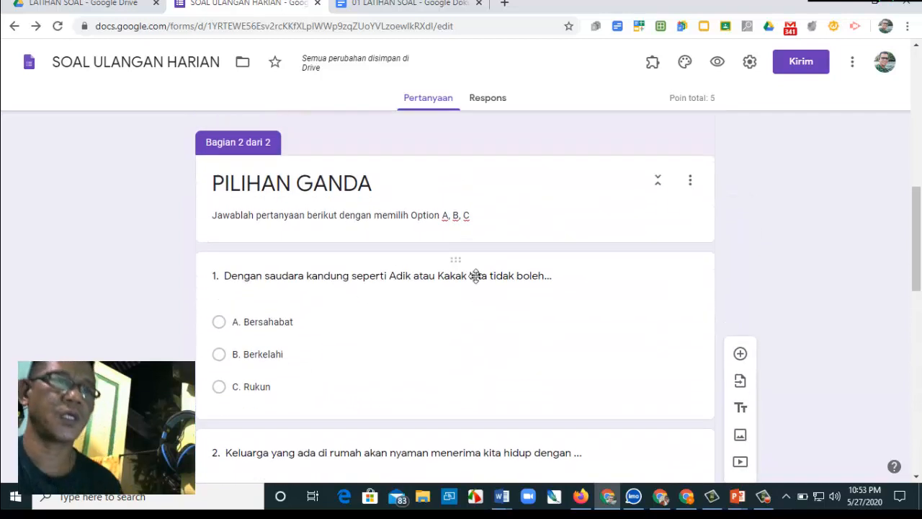
{"action": "scroll", "coordinate": [476, 275], "scroll_direction": "up", "scroll_amount": 6}
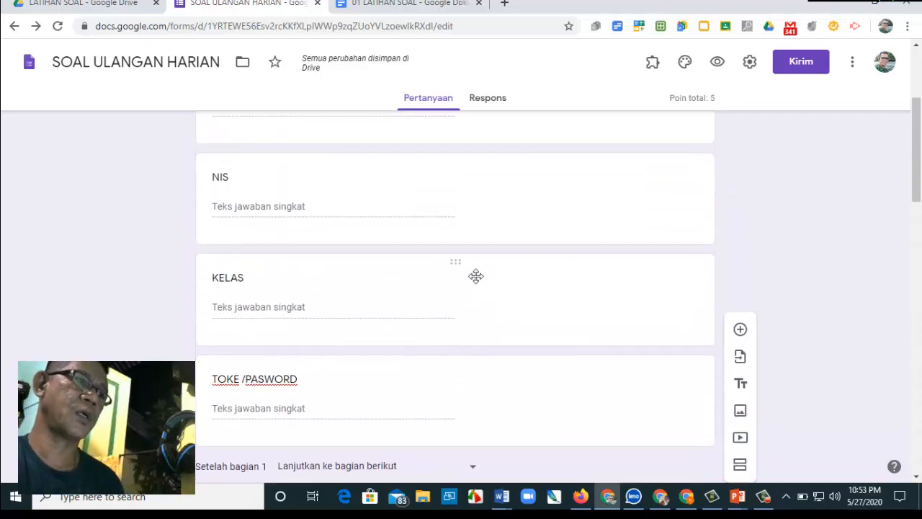
{"action": "scroll", "coordinate": [477, 258], "scroll_direction": "up", "scroll_amount": 3}
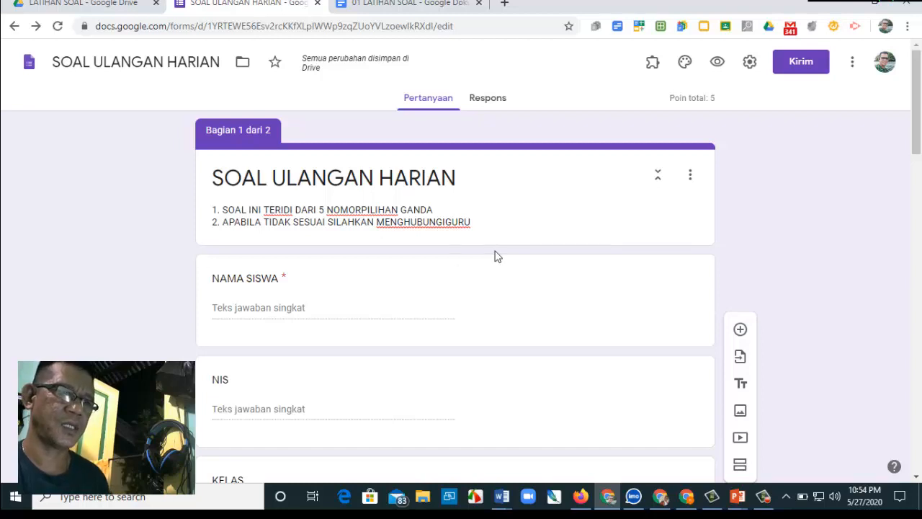
{"action": "scroll", "coordinate": [502, 262], "scroll_direction": "down", "scroll_amount": 1}
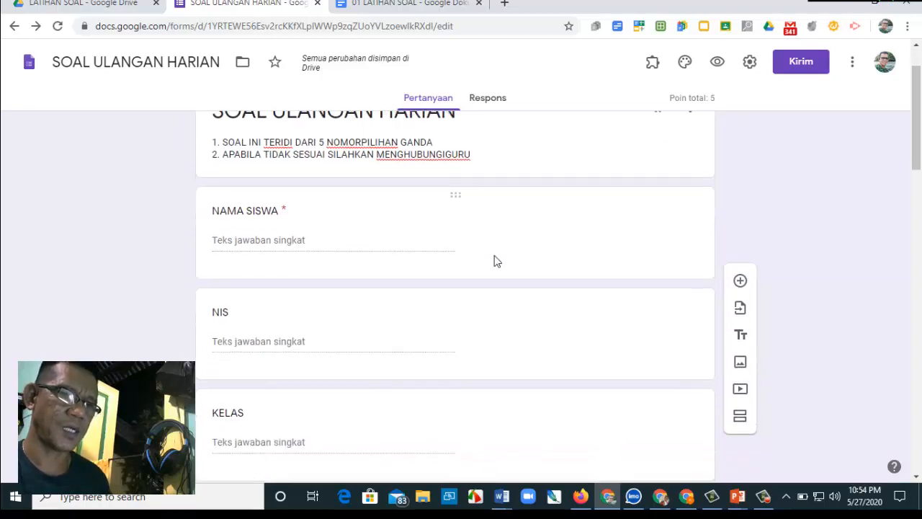